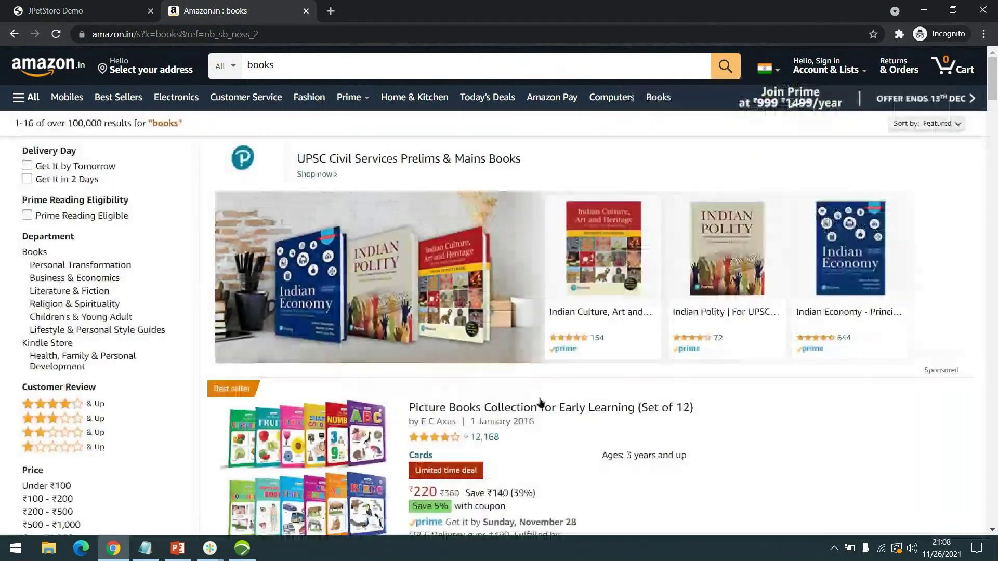
- Scroll the books results and open the 'My First Mythology Tale (Set of 5 Books)' product page
{"action": "scroll", "coordinate": [808, 285], "scroll_direction": "down", "scroll_amount": 12}
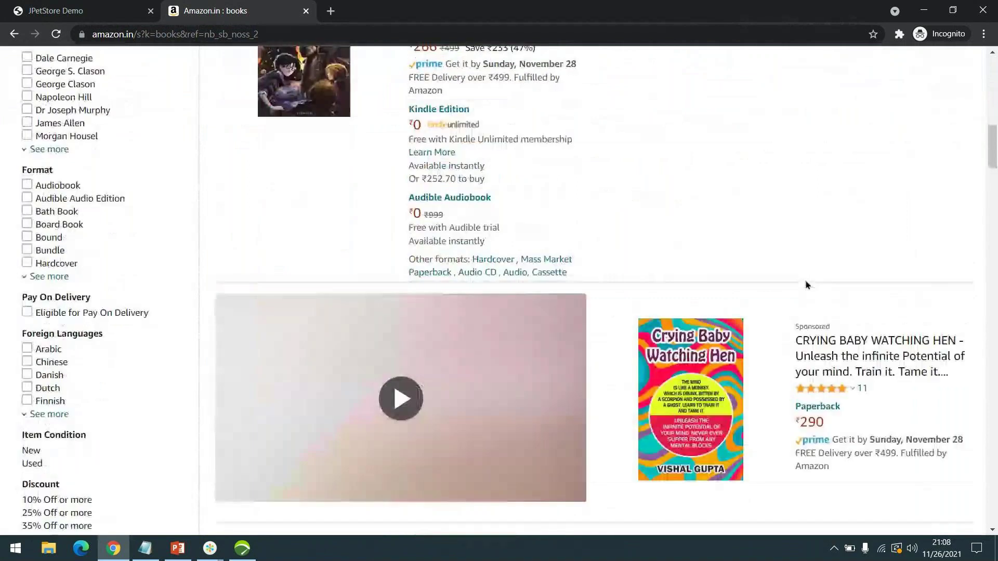
{"action": "scroll", "coordinate": [807, 285], "scroll_direction": "down", "scroll_amount": 5}
{"action": "scroll", "coordinate": [808, 285], "scroll_direction": "down", "scroll_amount": 4}
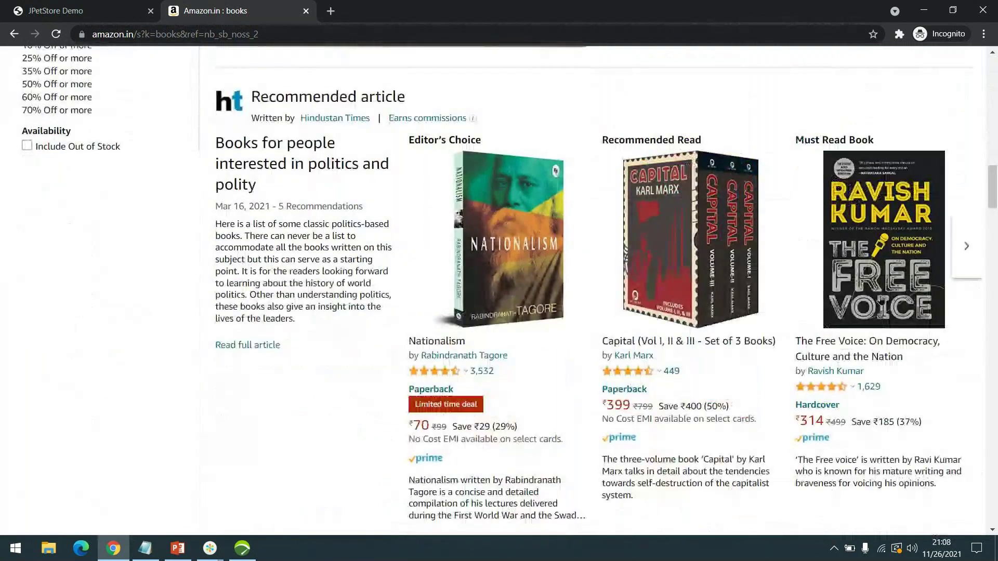
{"action": "scroll", "coordinate": [775, 297], "scroll_direction": "down", "scroll_amount": 9}
{"action": "scroll", "coordinate": [719, 307], "scroll_direction": "down", "scroll_amount": 2}
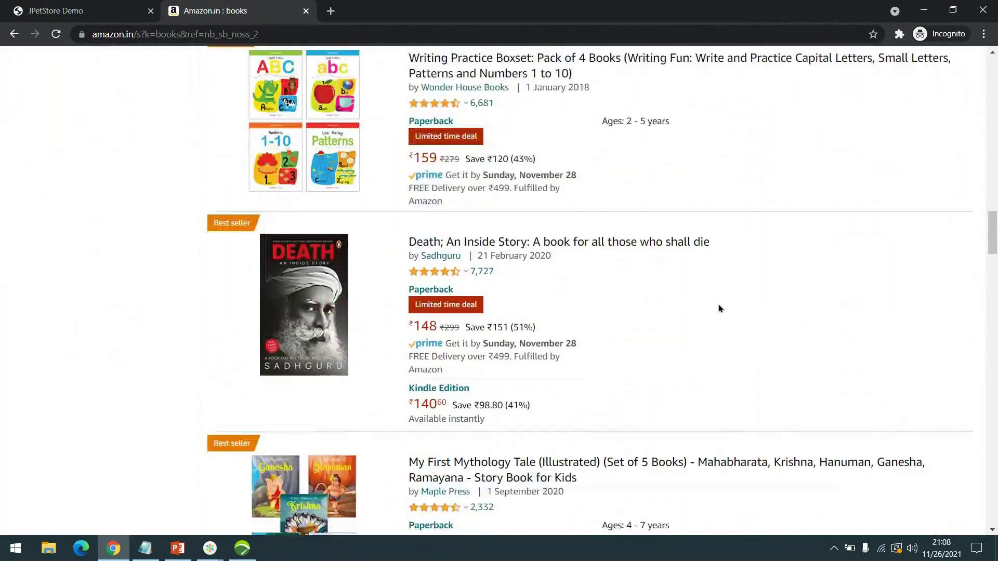
{"action": "scroll", "coordinate": [763, 363], "scroll_direction": "down", "scroll_amount": 2}
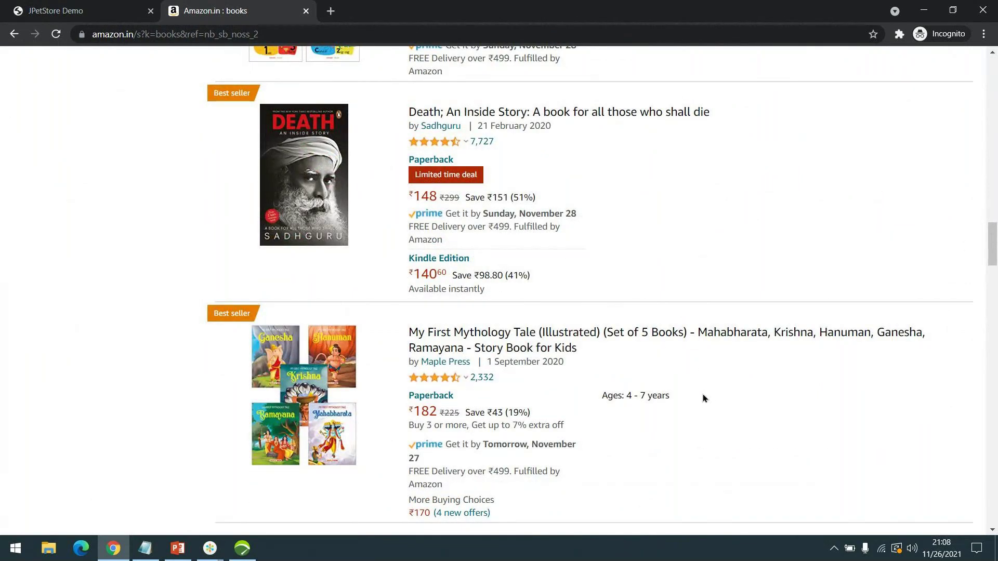
{"action": "left_click", "coordinate": [469, 338]}
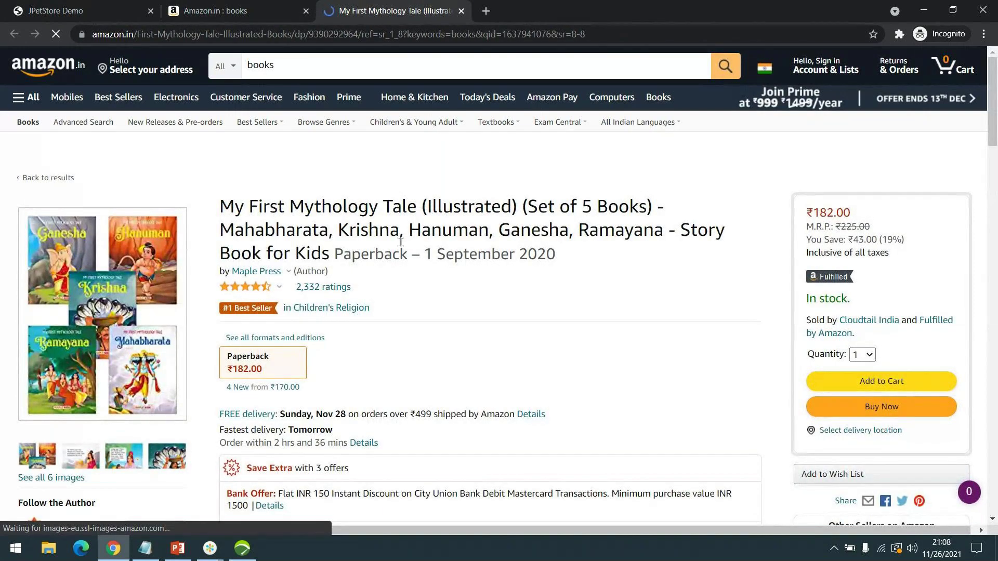
- Glance over the Mythology Tale product page, then minimize Chrome to bring NeoLoad back
{"action": "scroll", "coordinate": [374, 233], "scroll_direction": "down", "scroll_amount": 5}
{"action": "scroll", "coordinate": [373, 233], "scroll_direction": "up", "scroll_amount": 5}
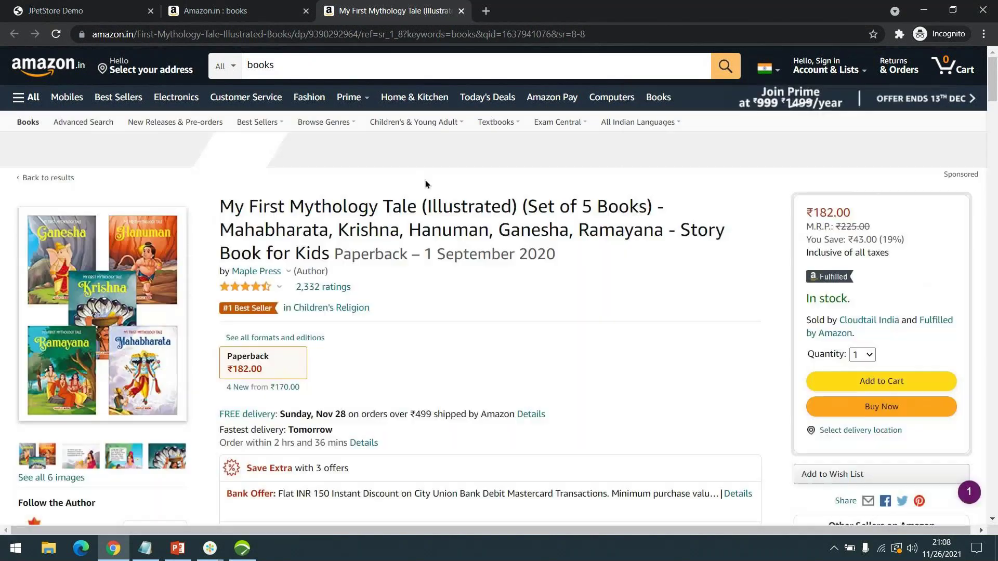
{"action": "mouse_move", "coordinate": [805, 76]}
{"action": "left_click", "coordinate": [935, 7]}
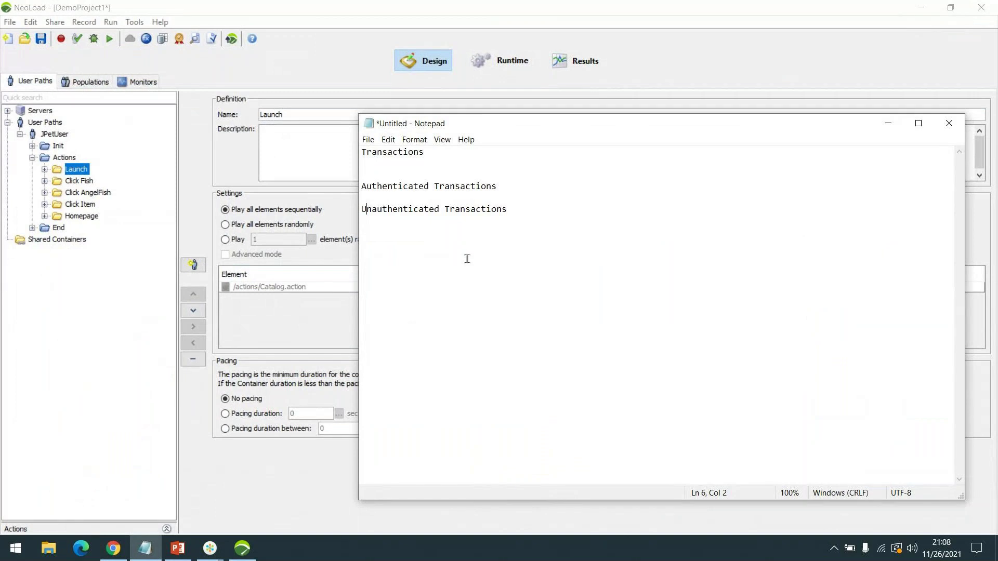
- Select JPetUser's Actions container in NeoLoad, then switch back to the JPetStore Demo sign-in tab
{"action": "left_click", "coordinate": [32, 157]}
{"action": "left_click", "coordinate": [32, 158]}
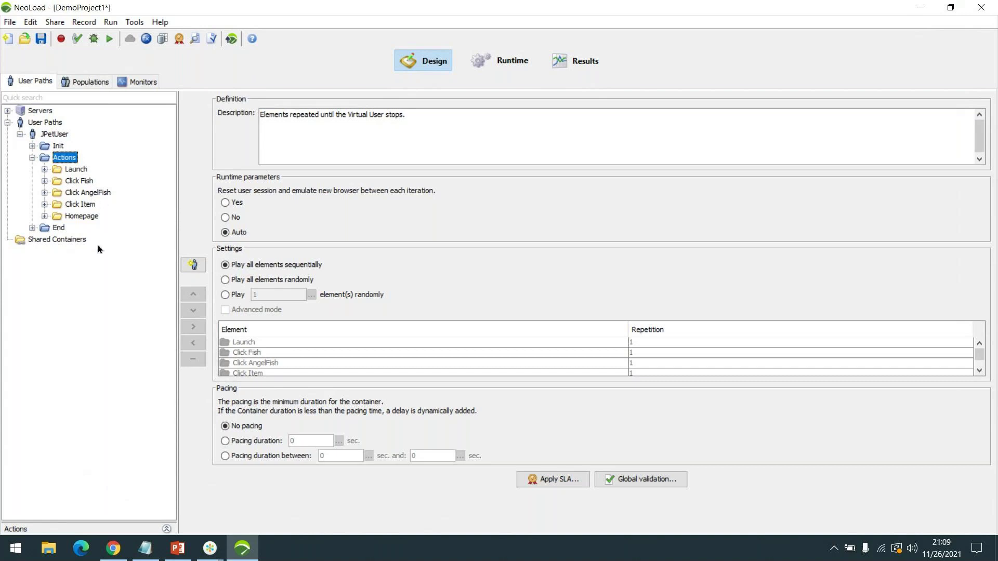
{"action": "left_click", "coordinate": [110, 549]}
{"action": "key", "text": "ctrl+1"}
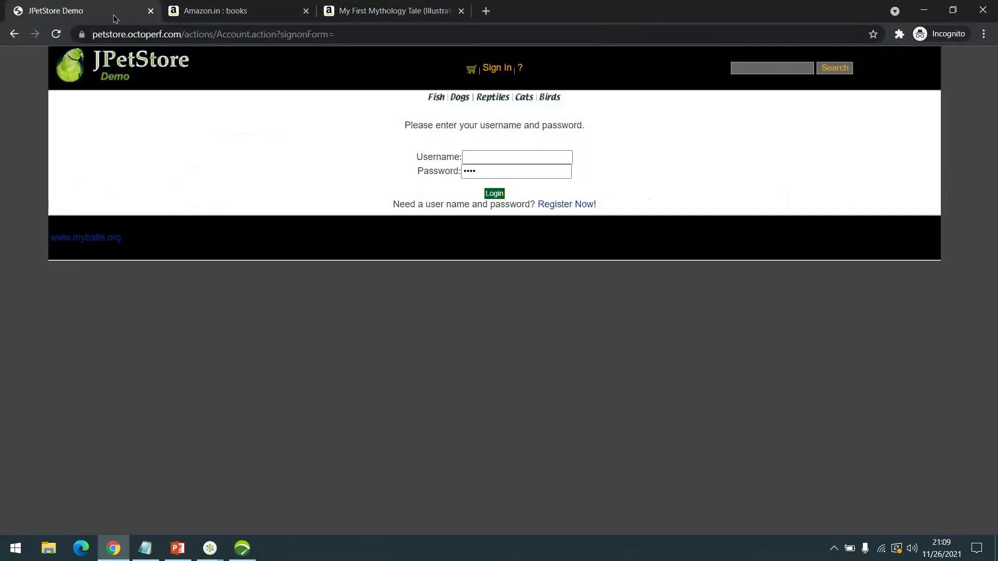
{"action": "left_click", "coordinate": [481, 156]}
{"action": "left_click", "coordinate": [482, 175]}
{"action": "left_click", "coordinate": [209, 549]}
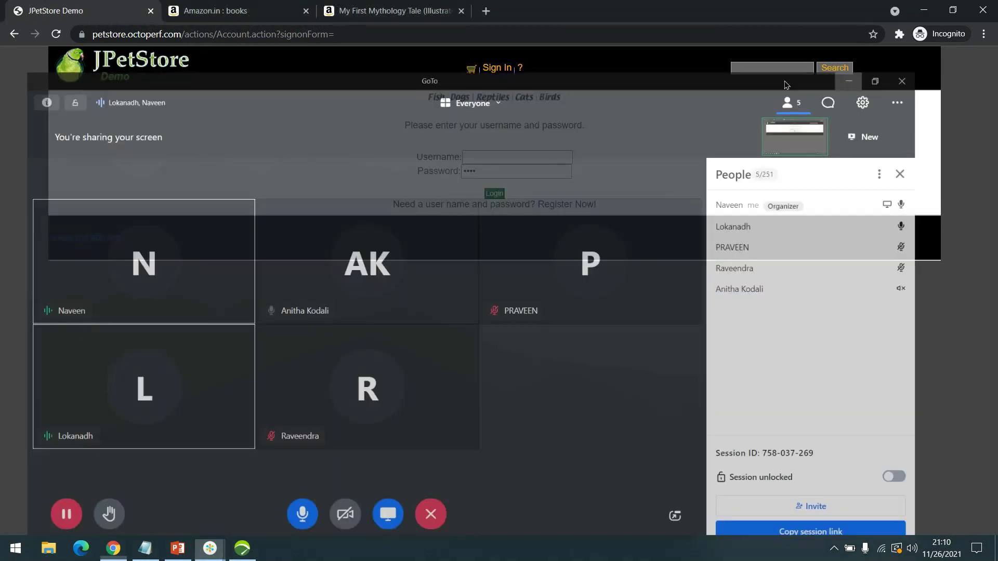
{"action": "left_click", "coordinate": [430, 383]}
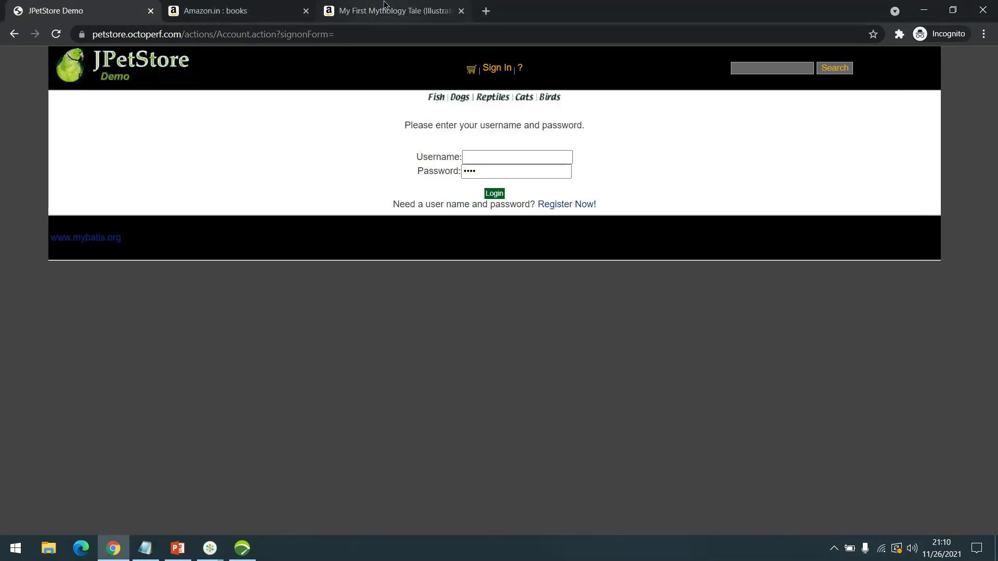
{"action": "left_click", "coordinate": [475, 153]}
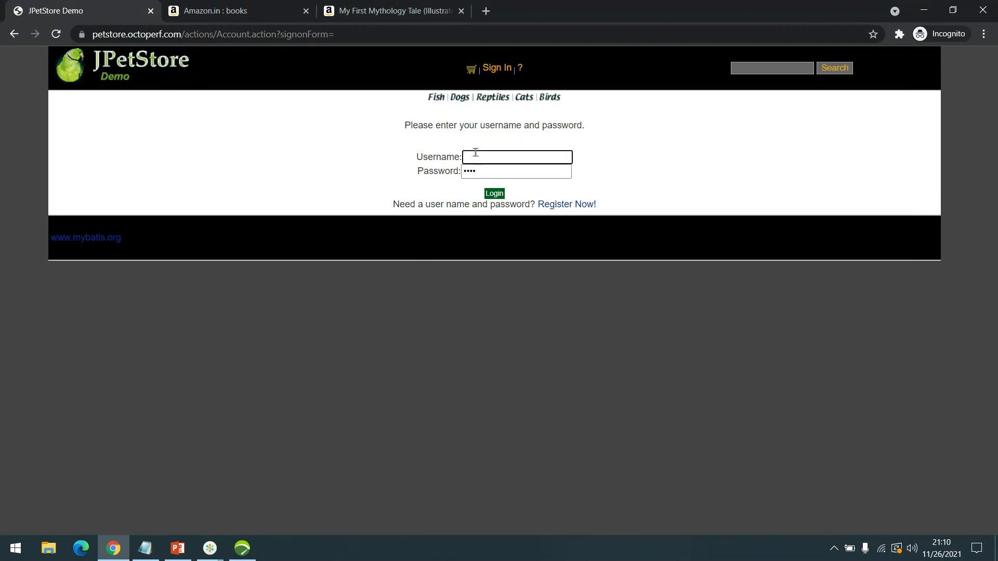
- Try signing in to JPetStore with the test username and password
{"action": "type", "text": "jpetuser"}
{"action": "key", "text": "Tab"}
{"action": "type", "text": "j2"}
{"action": "key", "text": "BackSpace"}
{"action": "type", "text": "jpetpwd"}
{"action": "key", "text": "Return"}
- Retry the sign-in after 'Signon failed', then open the Register Now! form
{"action": "left_click", "coordinate": [478, 182]}
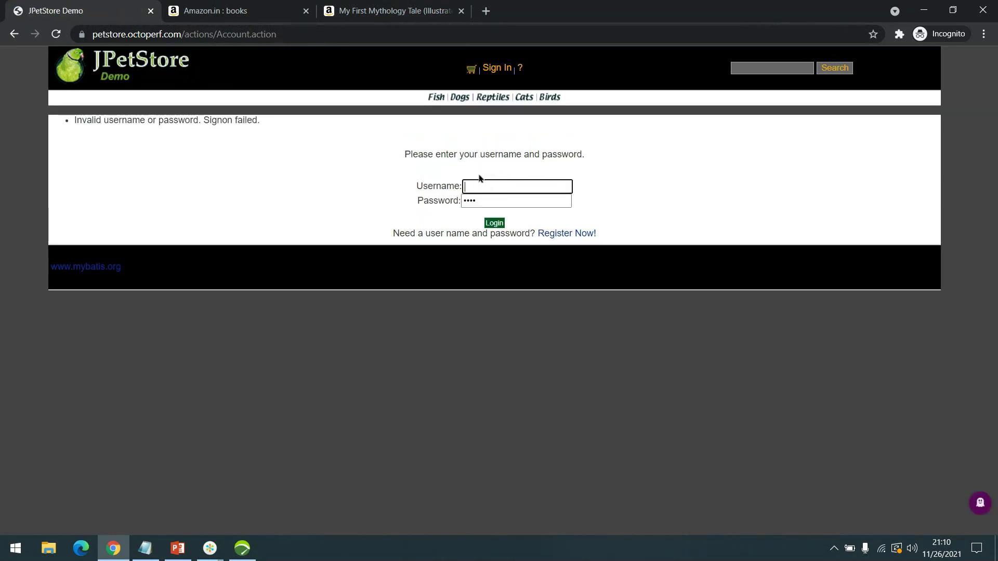
{"action": "type", "text": "jpetuser"}
{"action": "key", "text": "Tab"}
{"action": "type", "text": "jpetuser"}
{"action": "key", "text": "Return"}
{"action": "left_click", "coordinate": [563, 235]}
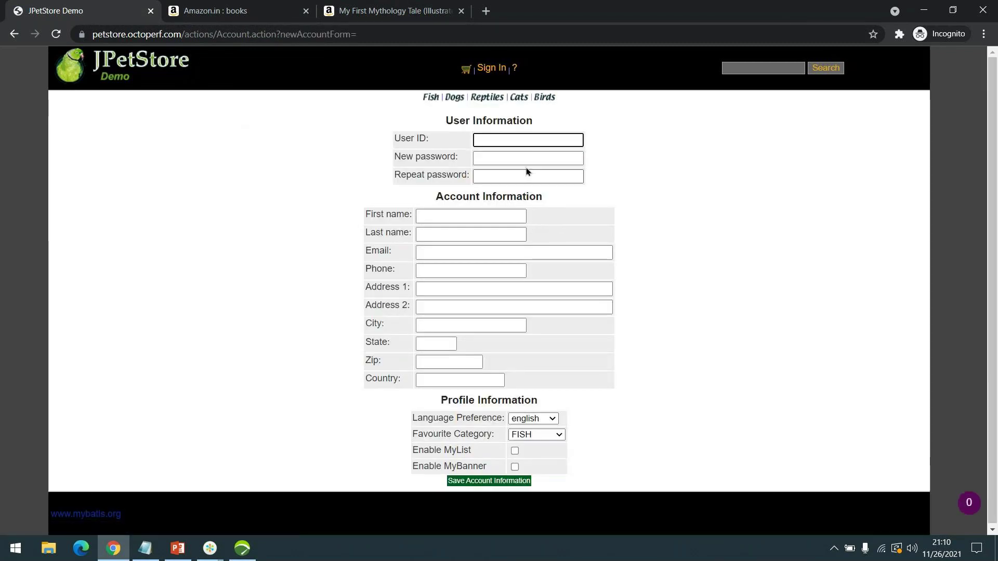
- Enter the user ID and the new password twice, then recheck those entries
{"action": "type", "text": "jpetuser"}
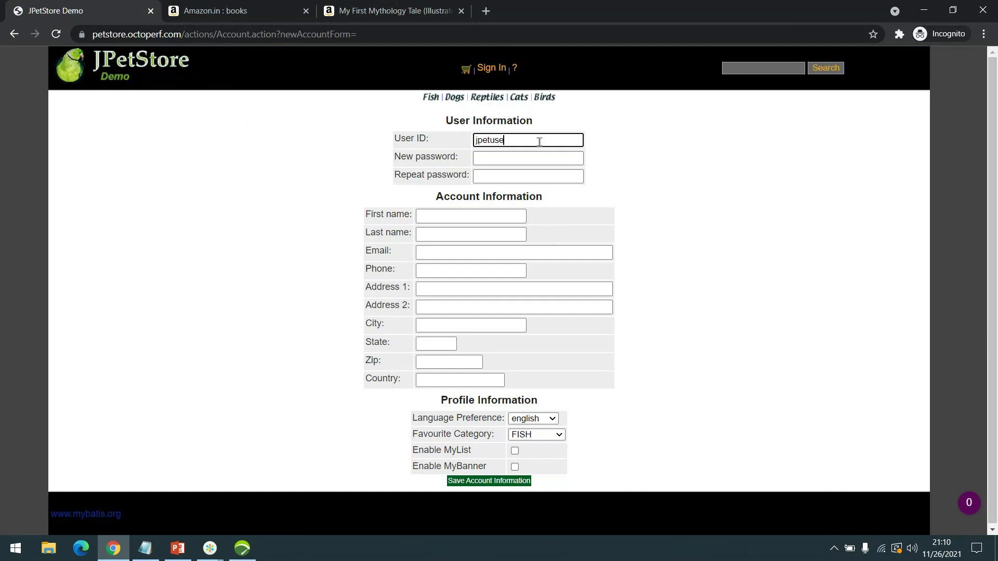
{"action": "key", "text": "Tab"}
{"action": "type", "text": "jpetuser"}
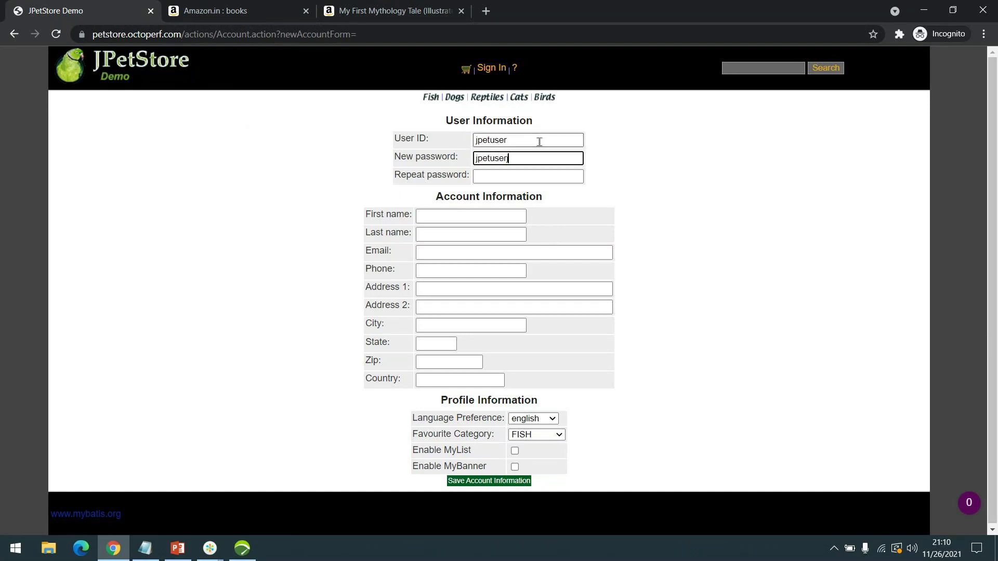
{"action": "key", "text": "Tab"}
{"action": "type", "text": "jp"}
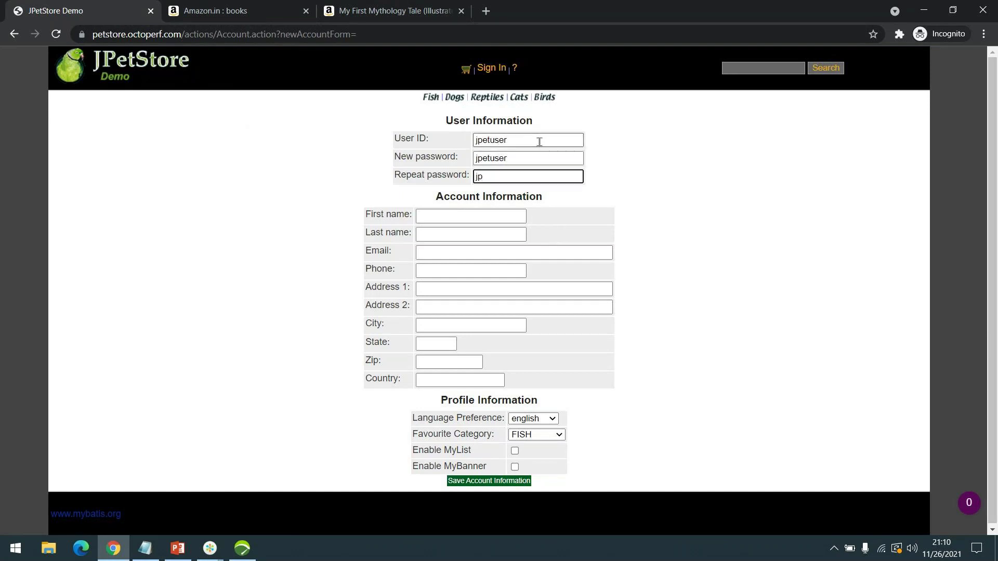
{"action": "type", "text": "etuser"}
{"action": "left_click", "coordinate": [499, 141]}
{"action": "left_click", "coordinate": [506, 158]}
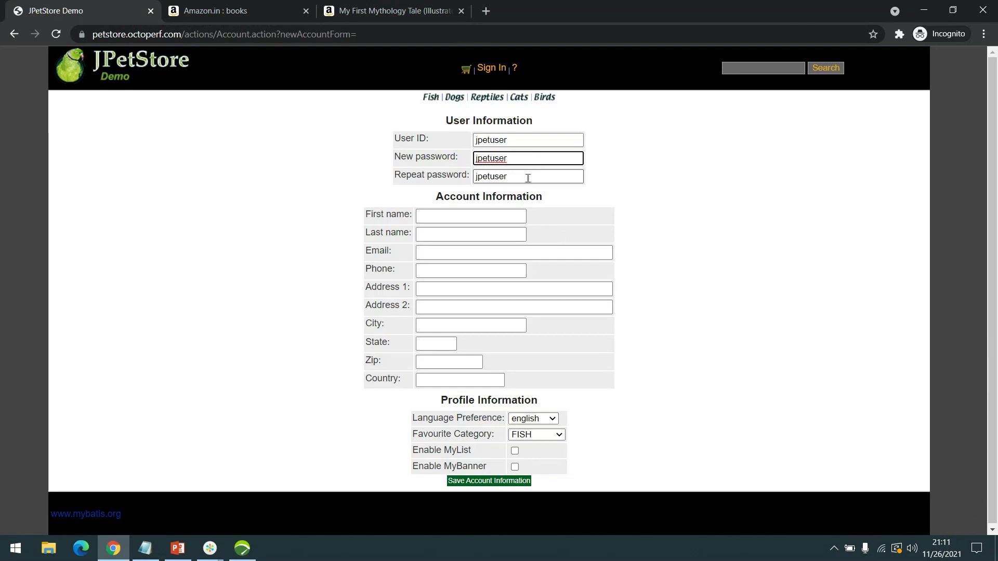
- Fill in the first name, last name, e-mail address and phone number
{"action": "left_click", "coordinate": [468, 212]}
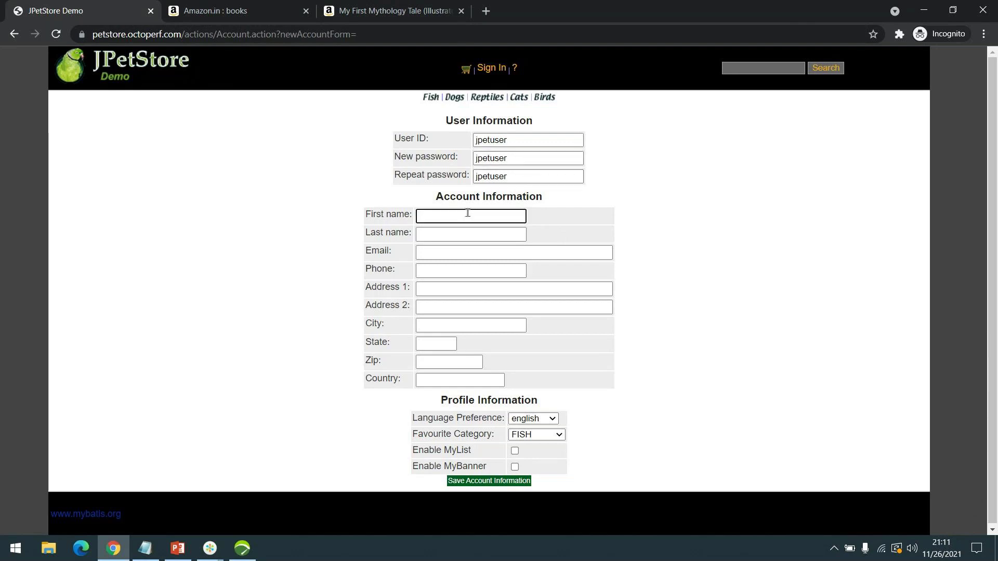
{"action": "type", "text": "FName"}
{"action": "key", "text": "Tab"}
{"action": "type", "text": "LNam"}
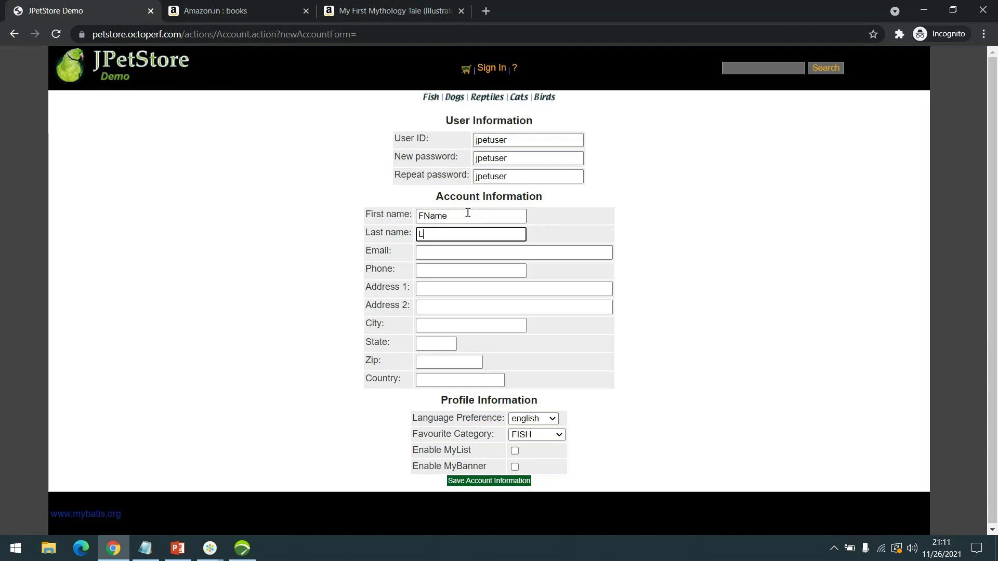
{"action": "key", "text": "BackSpace"}
{"action": "type", "text": "v"}
{"action": "key", "text": "BackSpace"}
{"action": "key", "text": "BackSpace"}
{"action": "type", "text": "ame"}
{"action": "key", "text": "Tab"}
{"action": "type", "text": "email@domain.com"}
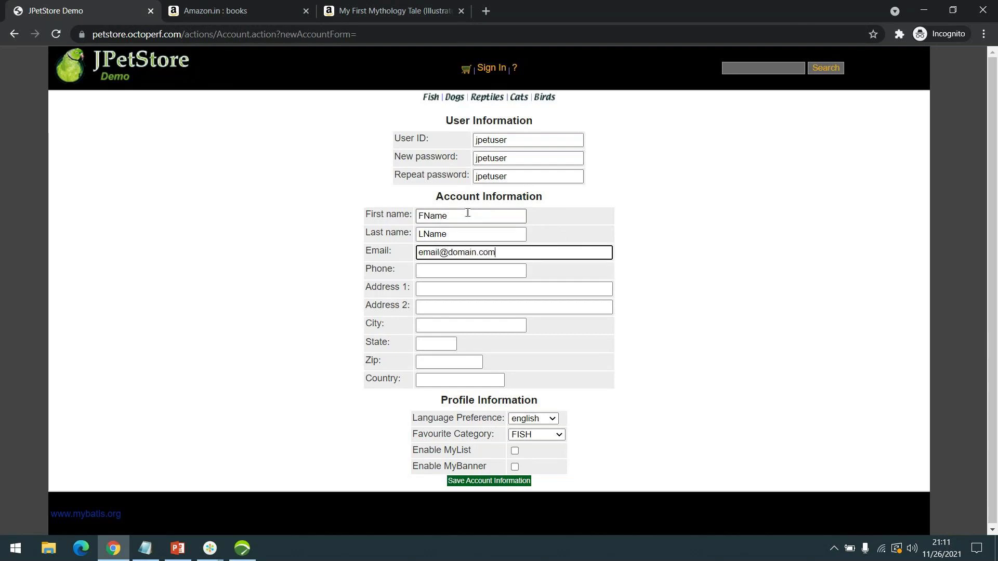
{"action": "key", "text": "Tab"}
{"action": "type", "text": "98"}
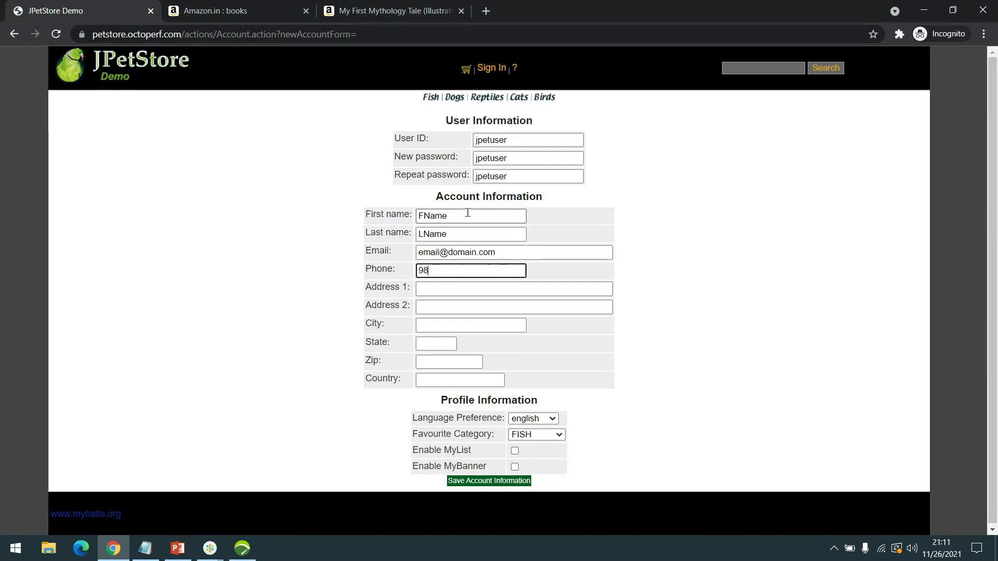
{"action": "type", "text": "76543210"}
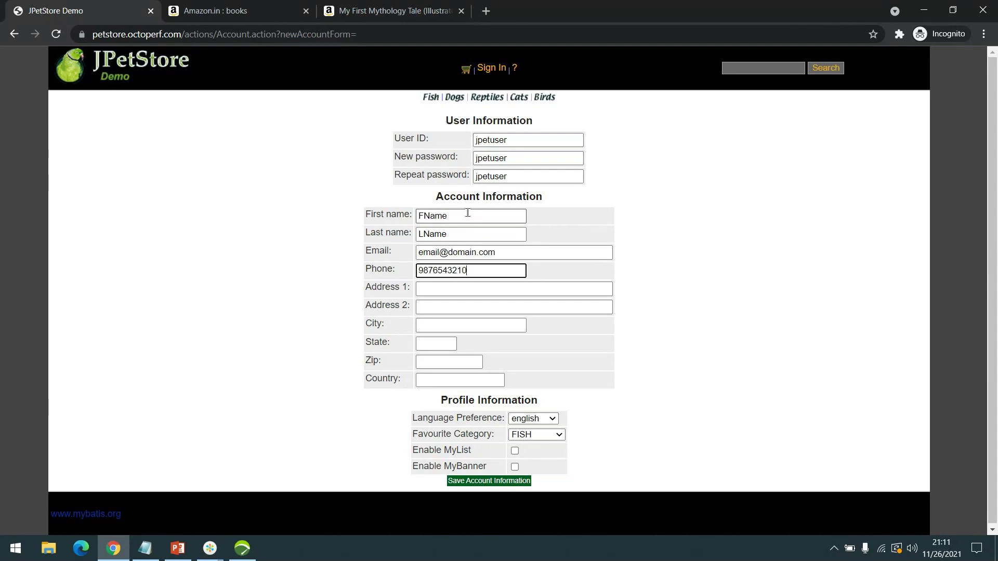
- Enter Address 1 and Address 2, fixing the typo in the first street line
{"action": "key", "text": "Tab"}
{"action": "type", "text": "1st "}
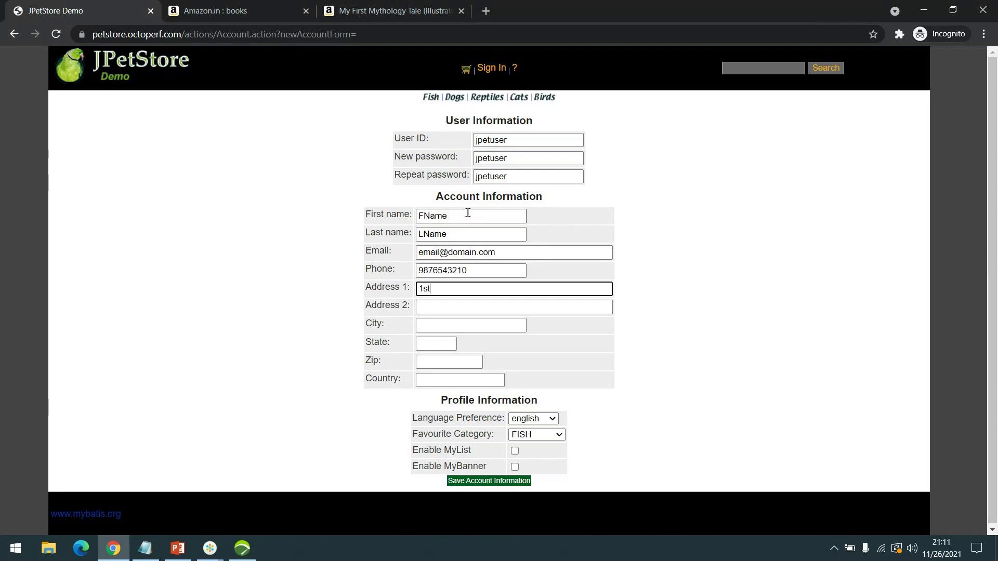
{"action": "type", "text": "steet"}
{"action": "key", "text": "Tab"}
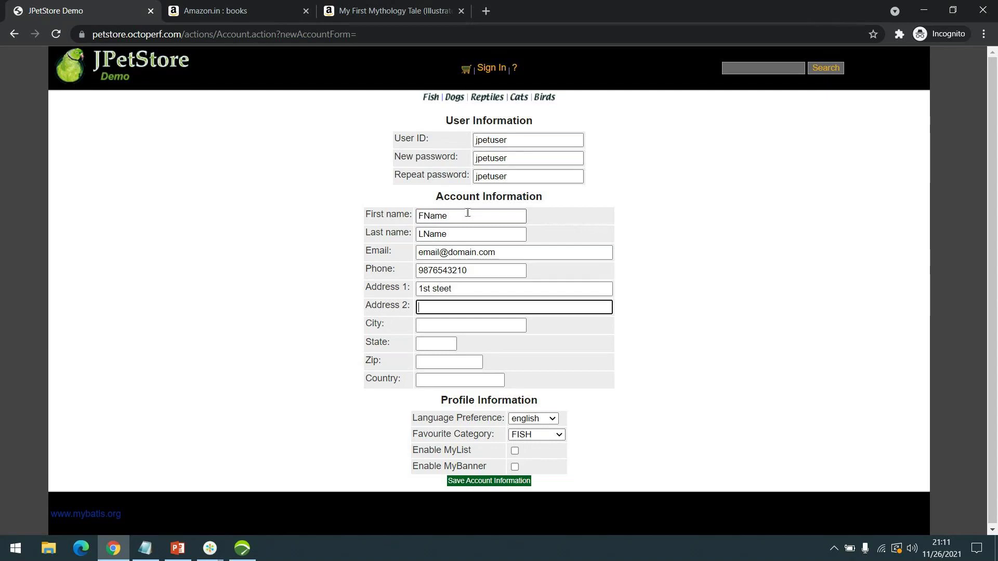
{"action": "key", "text": "shift+Tab"}
{"action": "key", "text": "End"}
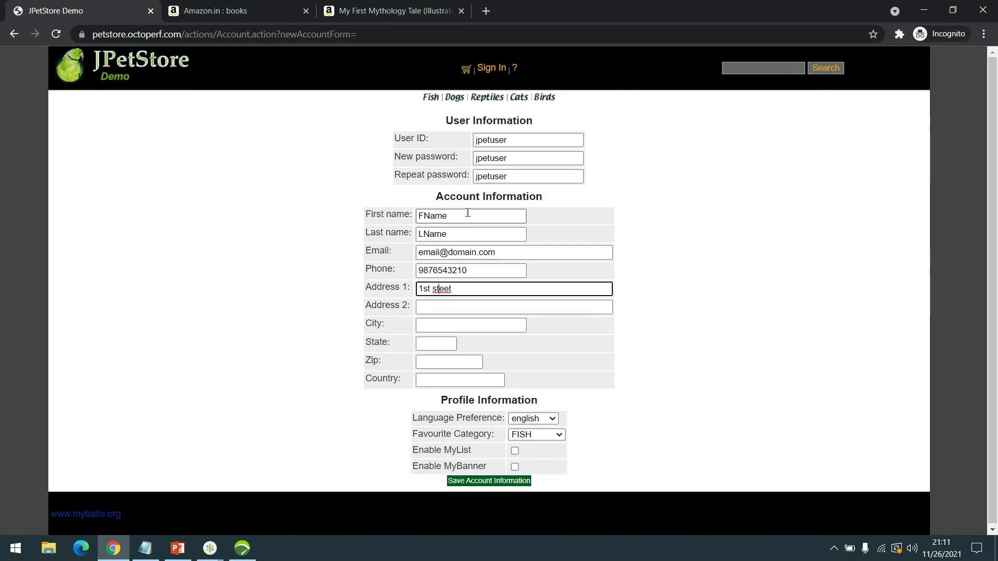
{"action": "type", "text": "r"}
{"action": "key", "text": "Tab"}
{"action": "type", "text": "2nd street"}
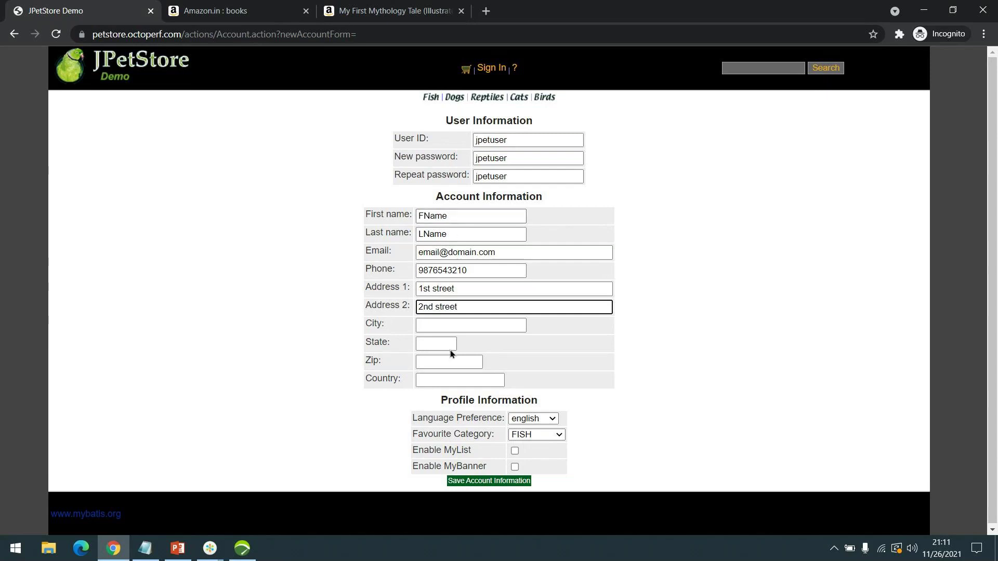
- Fill in the city, state, zip and country fields, then save the account information
{"action": "left_click", "coordinate": [459, 325]}
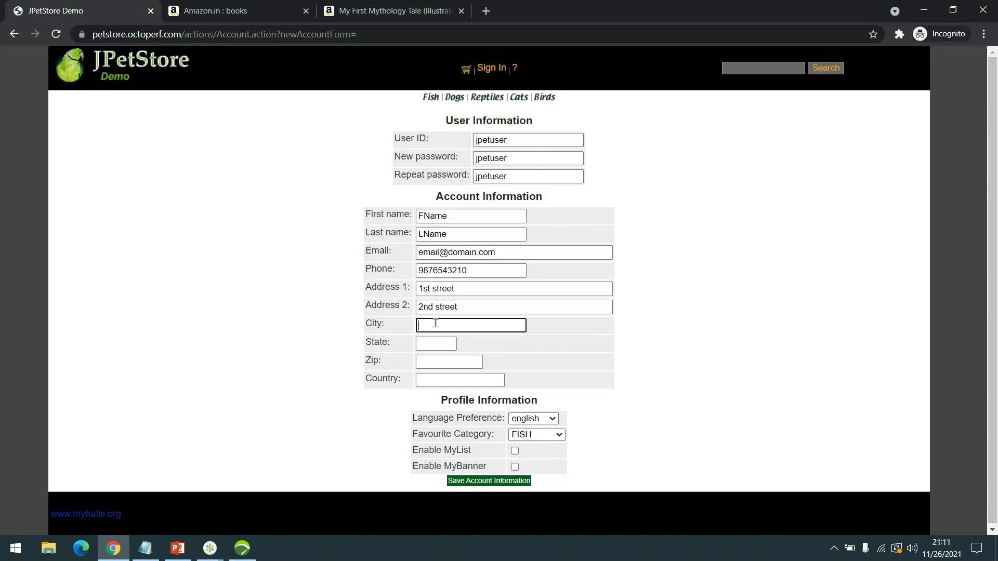
{"action": "type", "text": "JCity"}
{"action": "key", "text": "Tab"}
{"action": "type", "text": "JState"}
{"action": "key", "text": "Tab"}
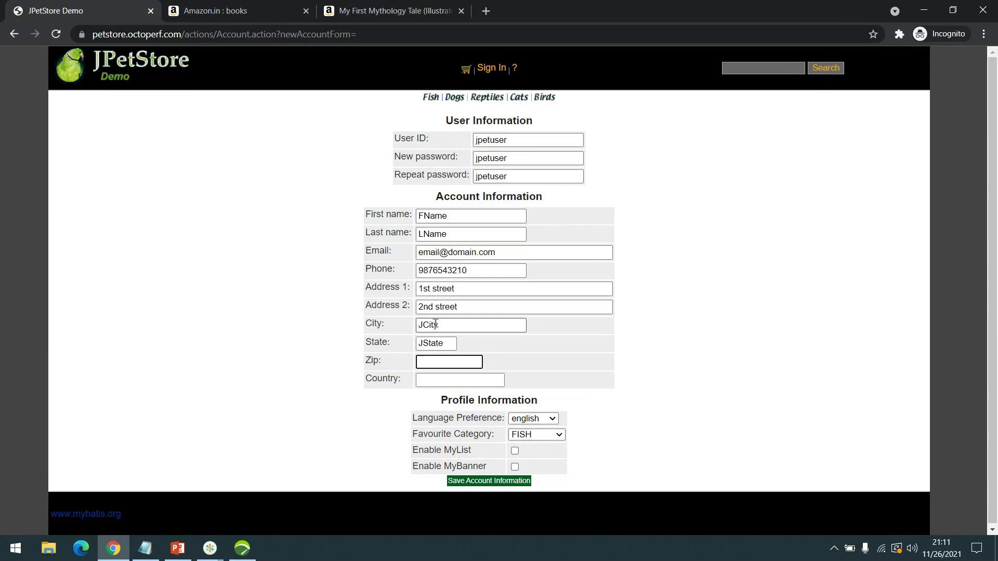
{"action": "type", "text": "JZip"}
{"action": "key", "text": "Tab"}
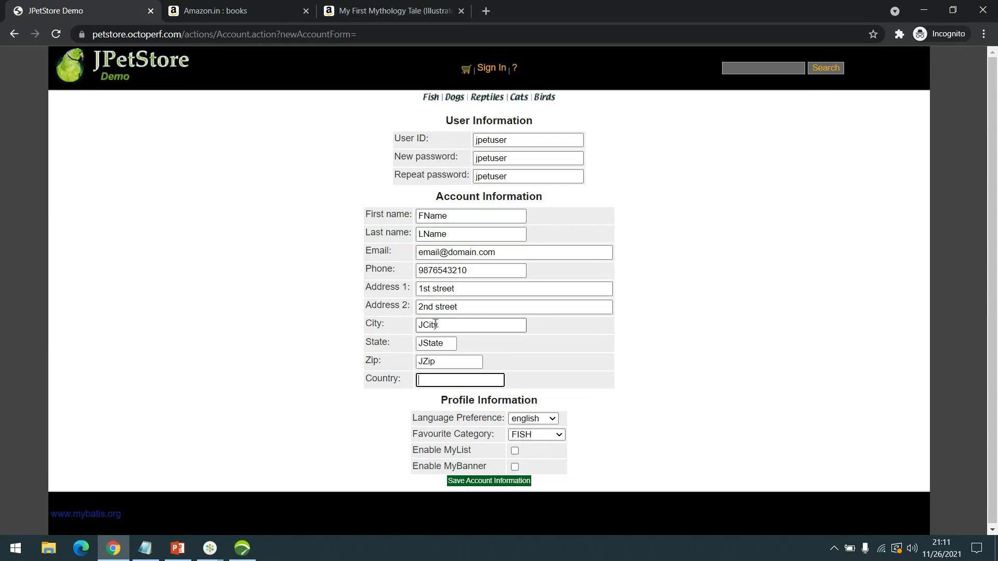
{"action": "type", "text": "JCountry"}
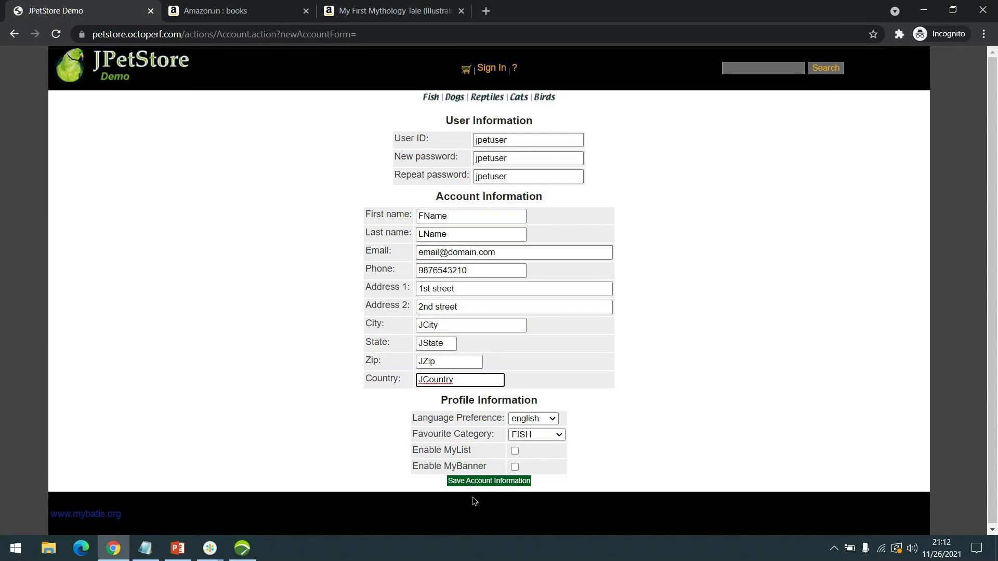
{"action": "left_click", "coordinate": [476, 481]}
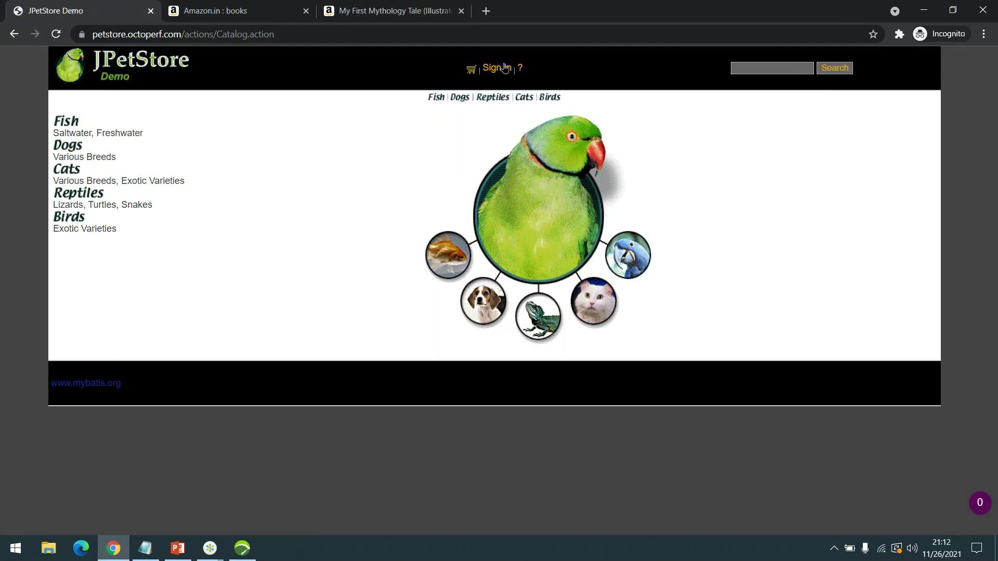
- Sign in to JPetStore with the new account, replacing the prefilled password
{"action": "left_click", "coordinate": [497, 68]}
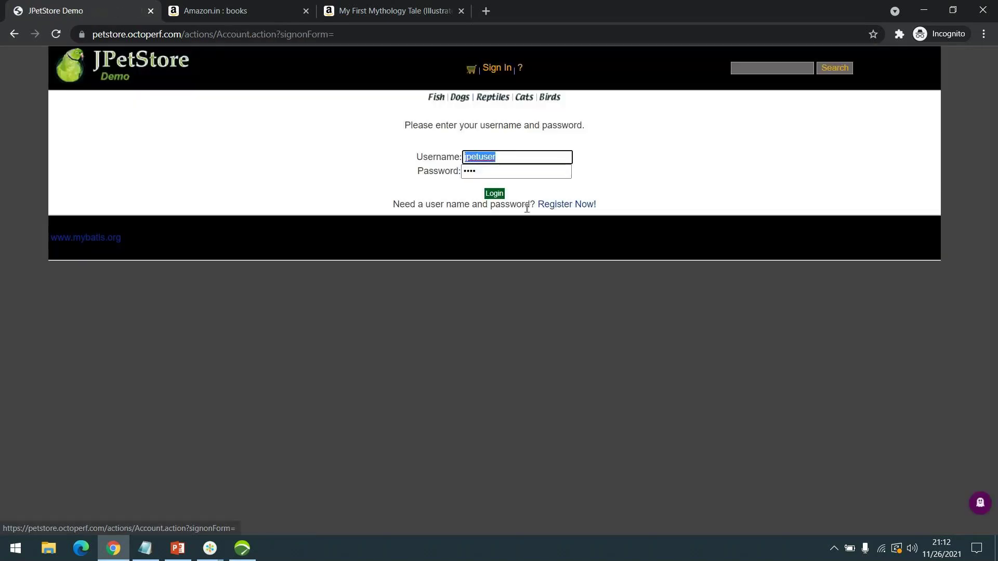
{"action": "double_click", "coordinate": [481, 170]}
{"action": "type", "text": "jp"}
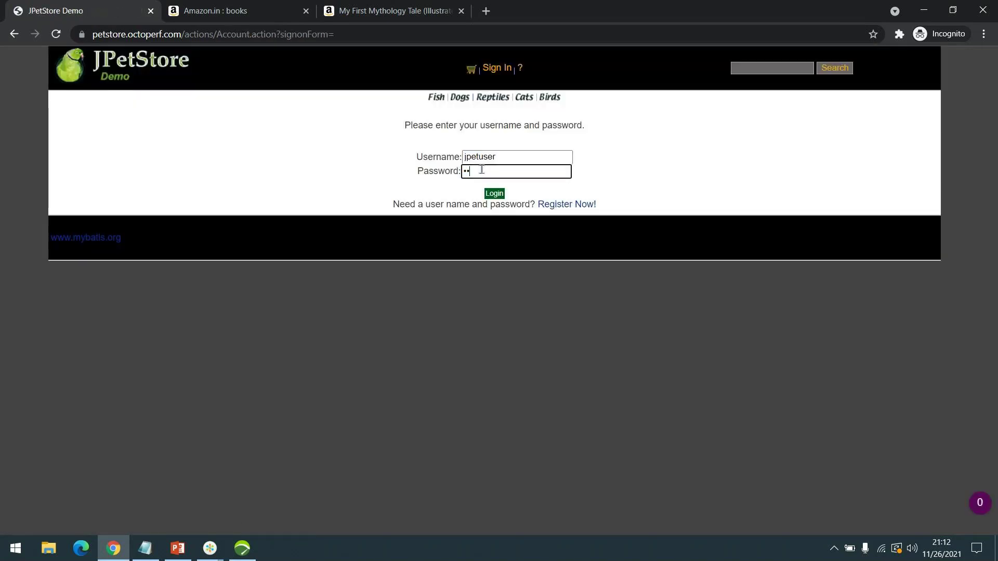
{"action": "type", "text": "etuser"}
{"action": "key", "text": "Return"}
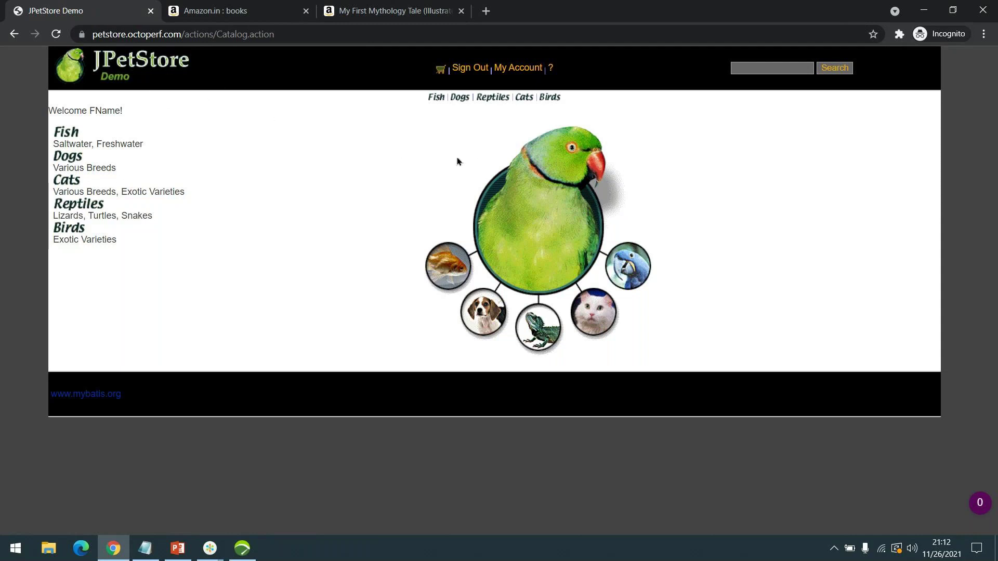
- View My Account details, return to the catalog home page, and switch to NeoLoad
{"action": "left_click", "coordinate": [517, 68]}
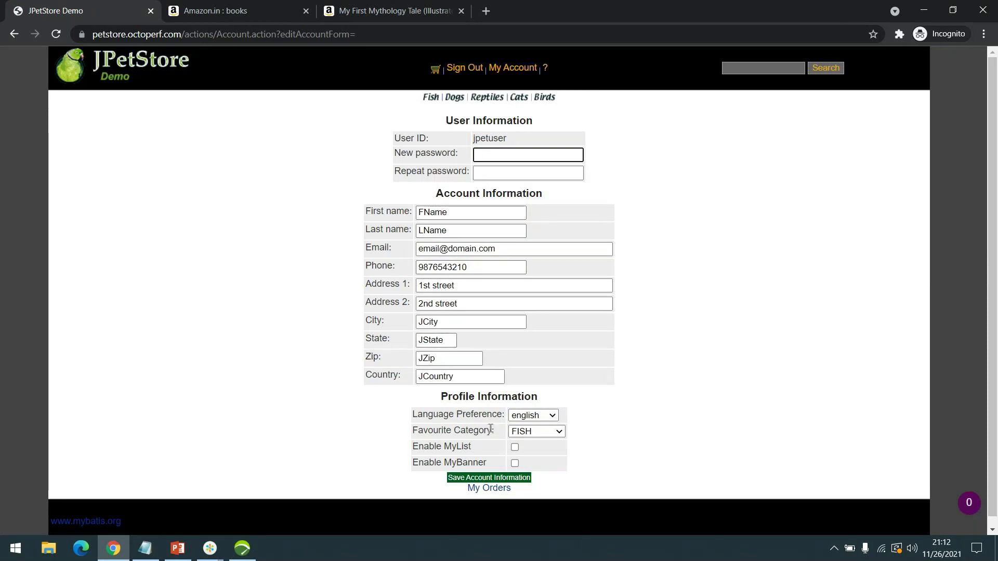
{"action": "left_click", "coordinate": [131, 64]}
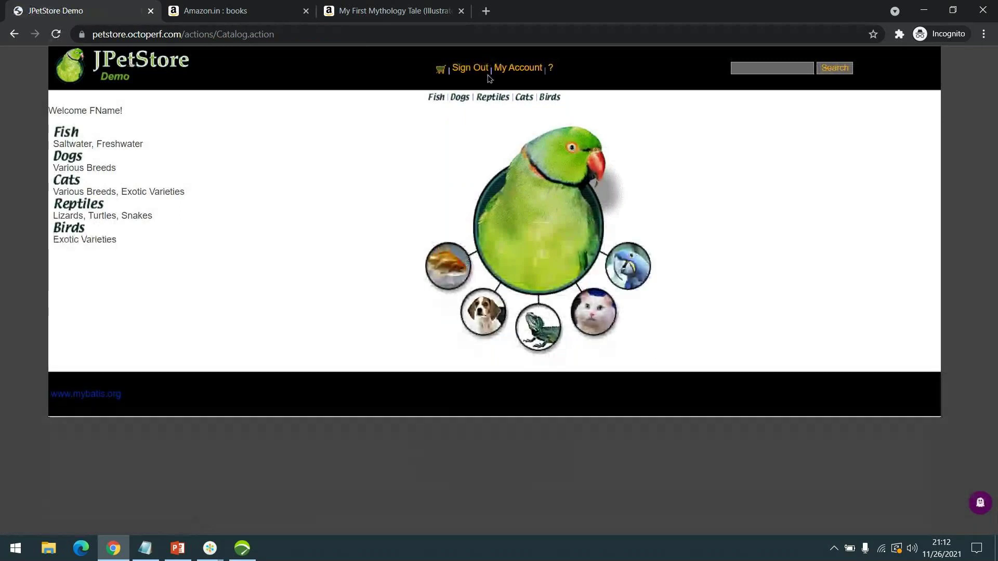
{"action": "left_click", "coordinate": [254, 549]}
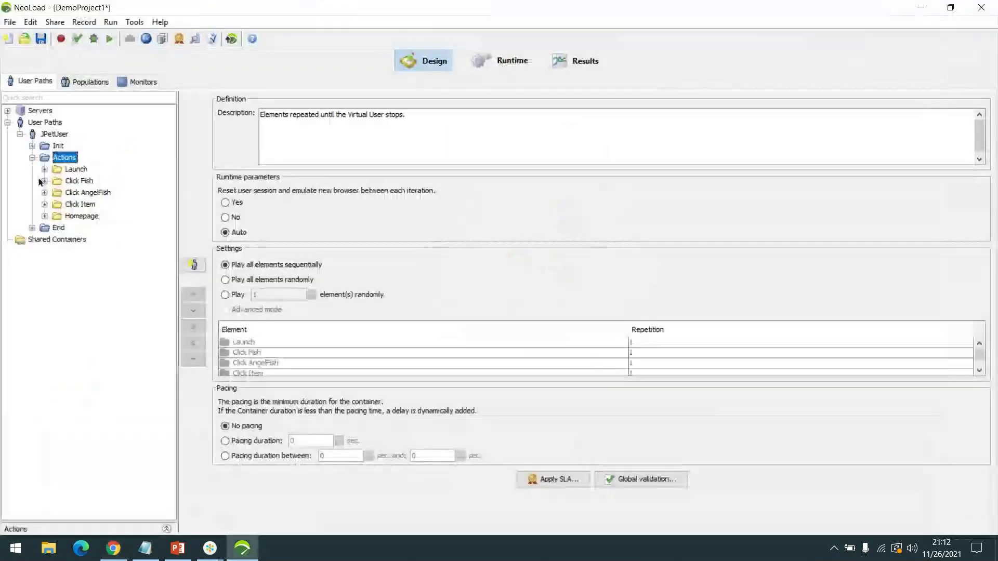
- Collapse and re-expand JPetUser's Actions folder, then select the Launch transaction
{"action": "left_click", "coordinate": [33, 158]}
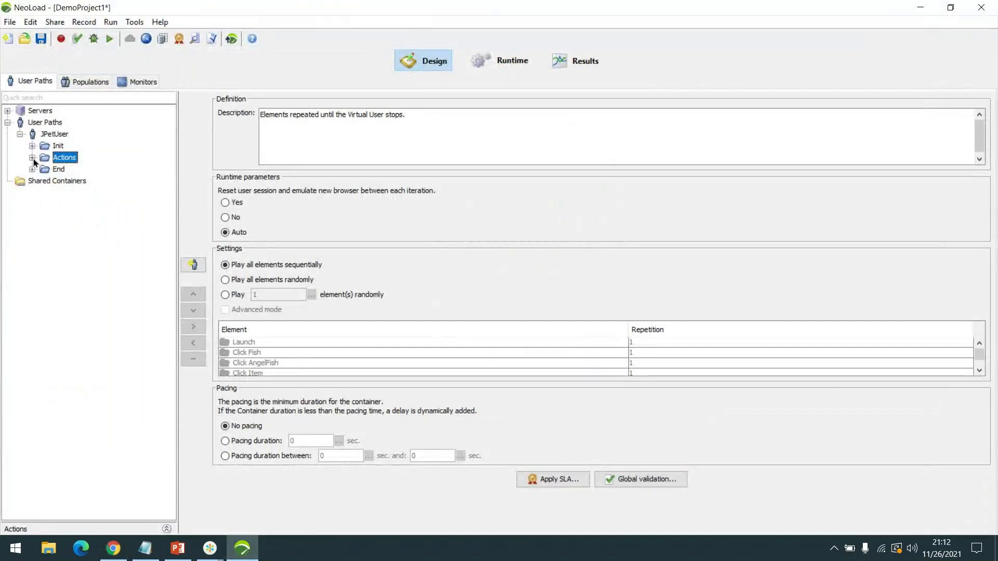
{"action": "left_click", "coordinate": [32, 158]}
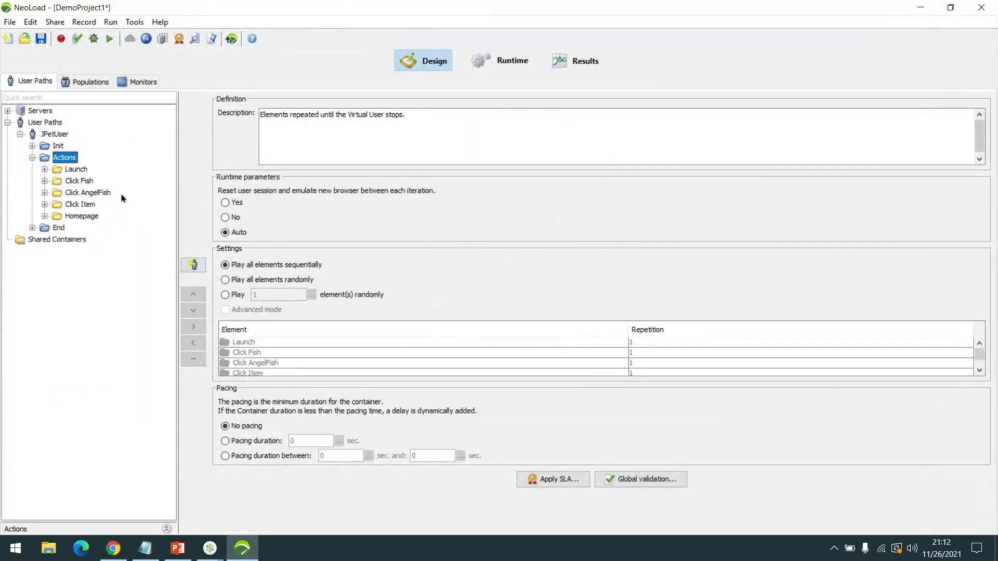
{"action": "left_click", "coordinate": [78, 170]}
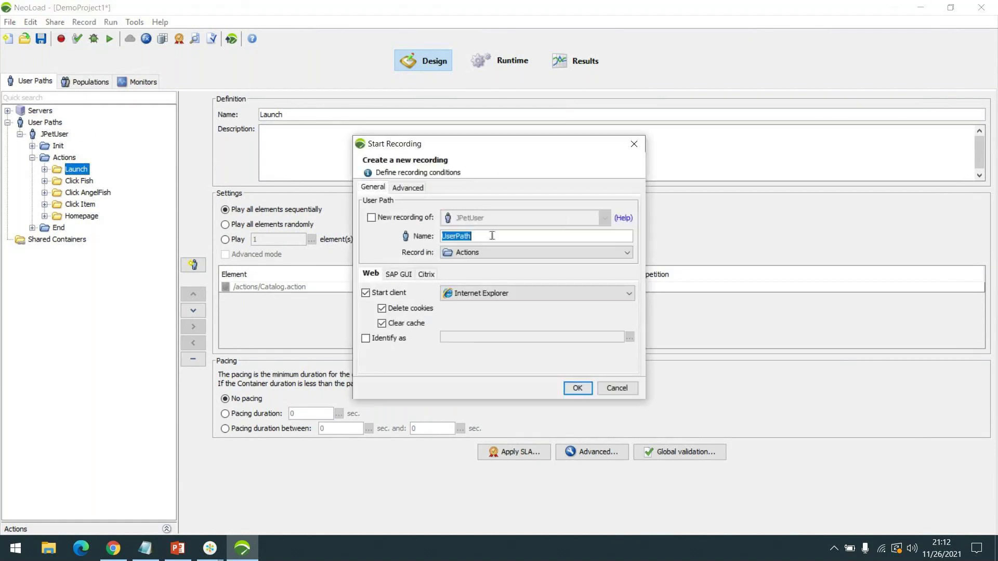
- Name the new recording JPet_Login, start recording, and move the recording toolbar aside
{"action": "type", "text": "J"}
{"action": "key", "text": "BackSpace"}
{"action": "type", "text": "JPet_Login"}
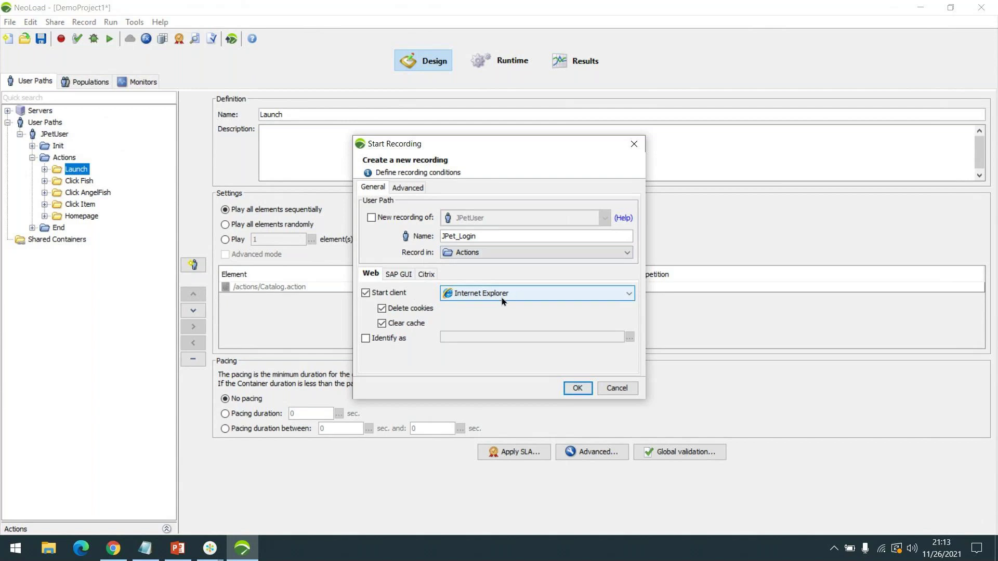
{"action": "left_click", "coordinate": [576, 389]}
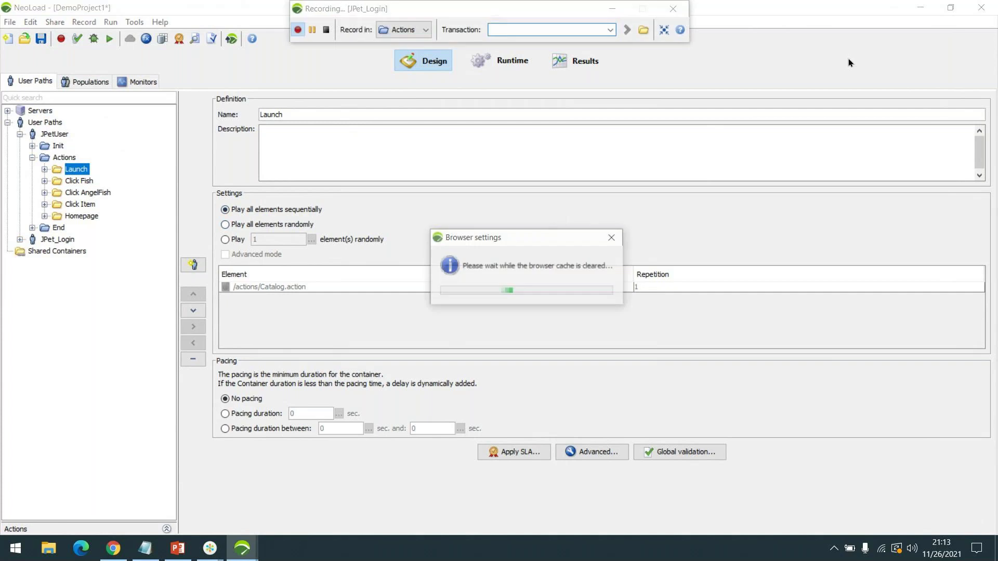
{"action": "left_click_drag", "start_coordinate": [523, 13], "coordinate": [787, 212]}
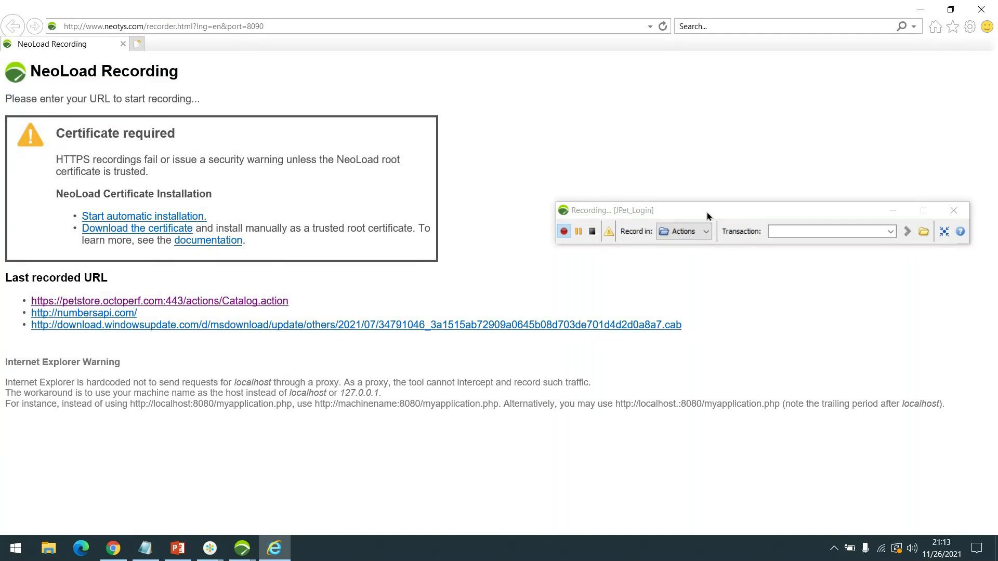
- Record the petstore catalog page under a 'Launch' transaction, bypassing the certificate warning
{"action": "left_click_drag", "start_coordinate": [706, 213], "coordinate": [667, 195]}
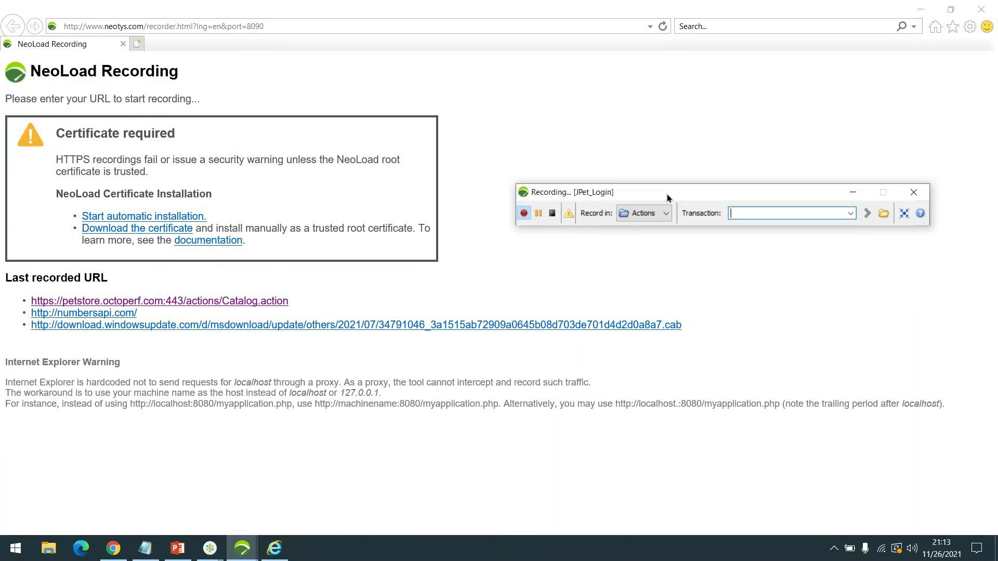
{"action": "type", "text": "Launch"}
{"action": "double_click", "coordinate": [761, 215]}
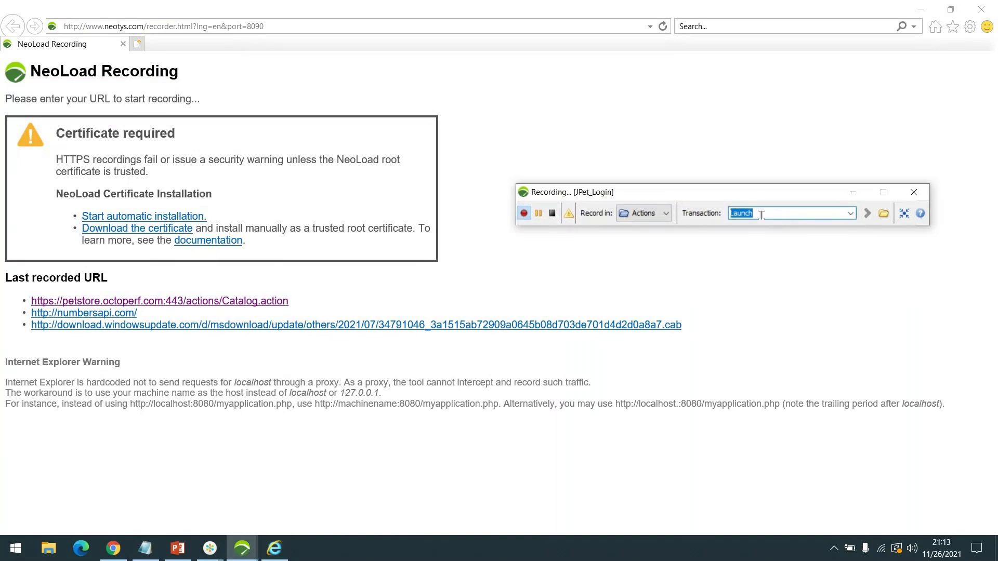
{"action": "left_click", "coordinate": [254, 302]}
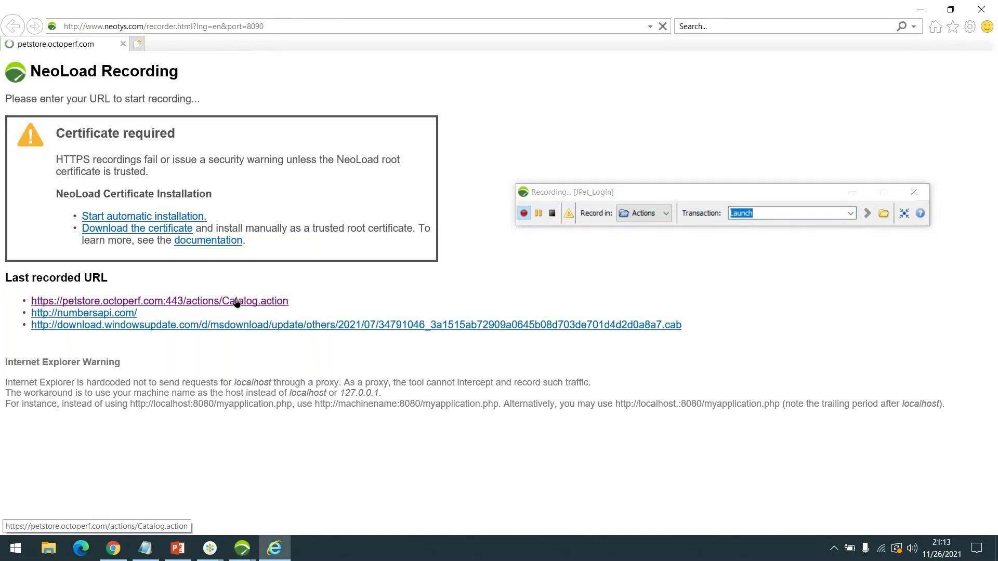
{"action": "left_click", "coordinate": [157, 216]}
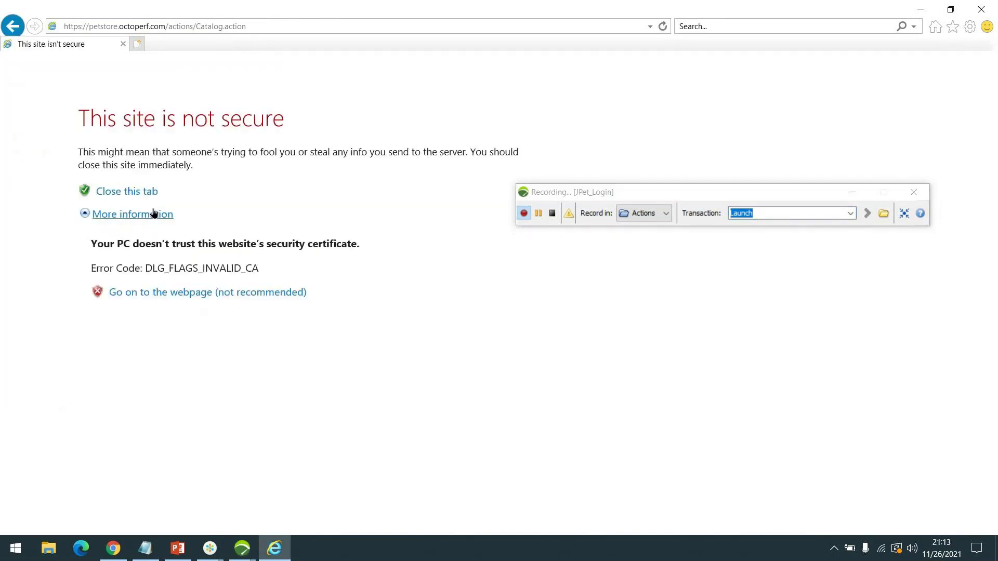
{"action": "left_click", "coordinate": [200, 301]}
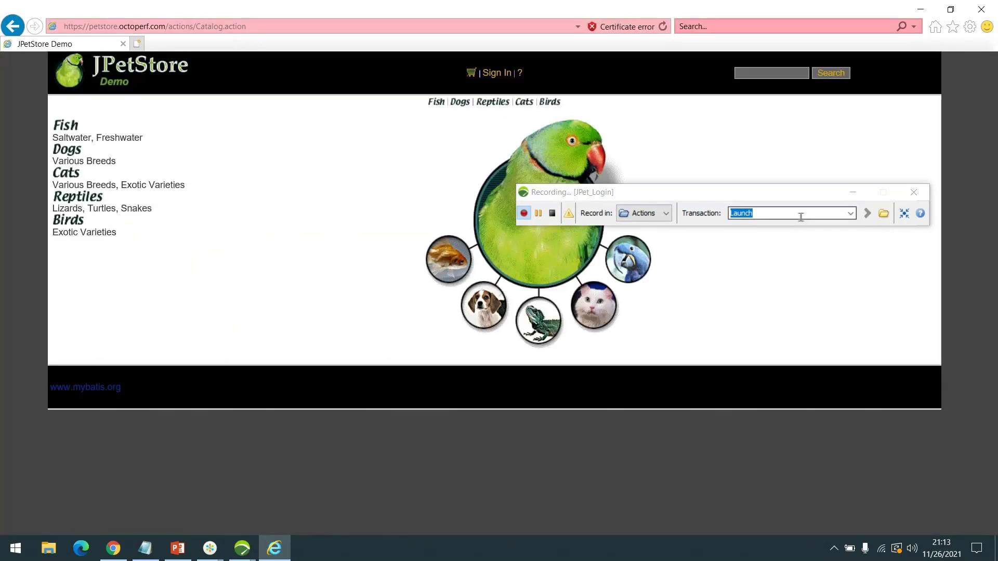
- Set the current recording transaction to 'SignIn'
{"action": "left_click_drag", "start_coordinate": [794, 196], "coordinate": [806, 252]}
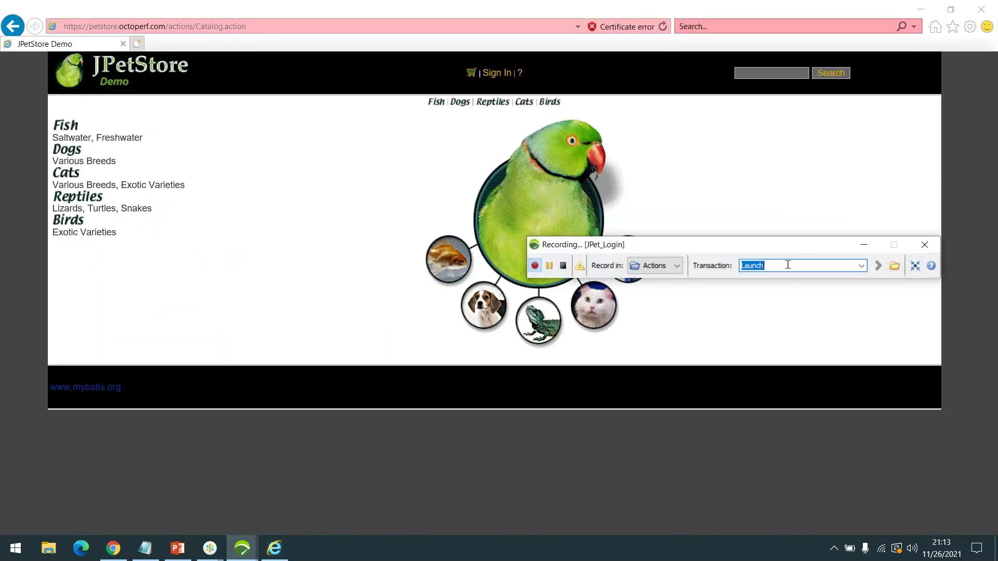
{"action": "type", "text": "SignIn"}
{"action": "key", "text": "Return"}
- Open the store's sign-in form and name the recording transaction 'Click Login'
{"action": "left_click", "coordinate": [496, 73]}
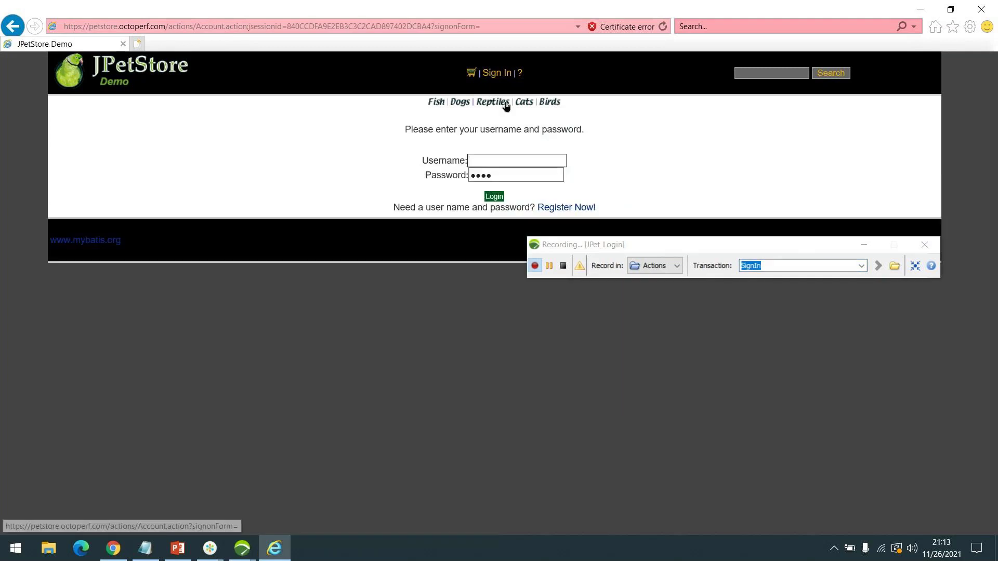
{"action": "left_click", "coordinate": [784, 265]}
{"action": "type", "text": "Click "}
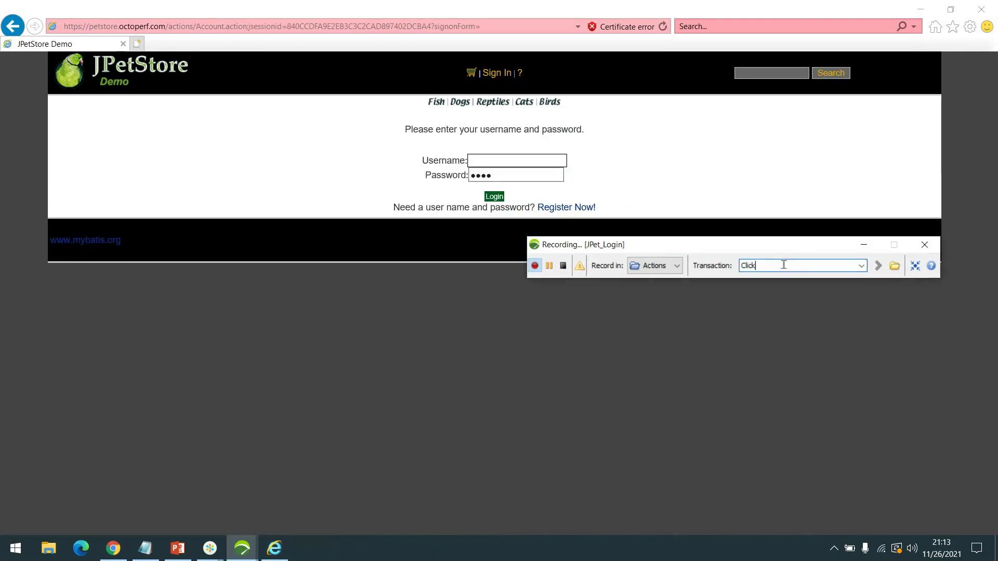
{"action": "type", "text": "Login"}
{"action": "key", "text": "Return"}
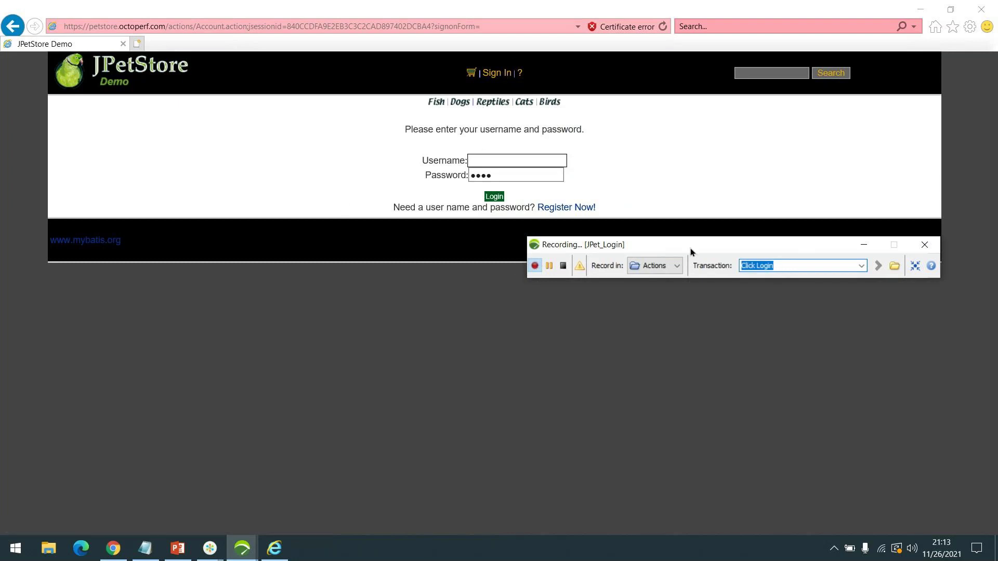
{"action": "left_click_drag", "start_coordinate": [691, 252], "coordinate": [694, 299]}
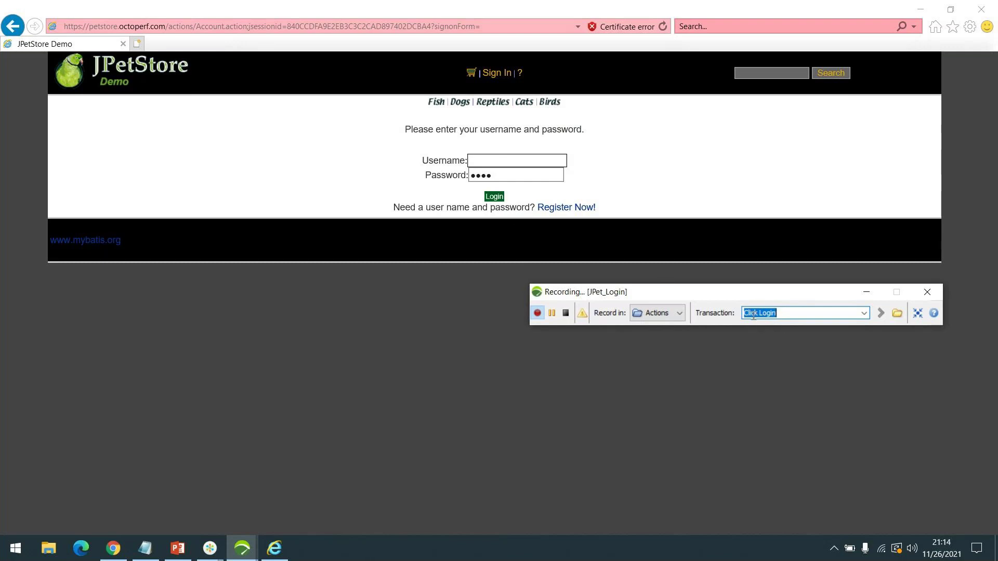
- Enter the test username and password in the form and submit the login
{"action": "left_click", "coordinate": [492, 164]}
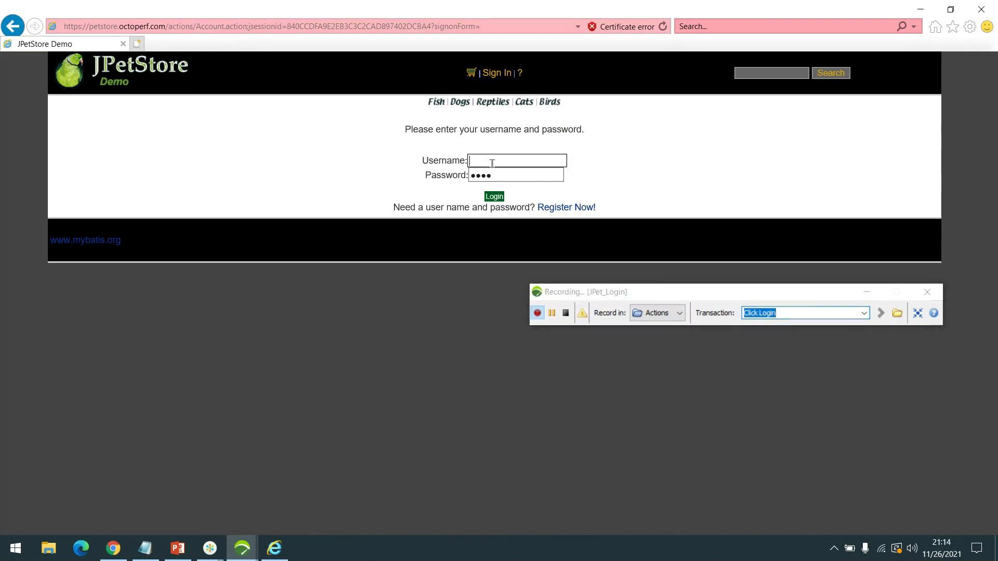
{"action": "type", "text": "jpetuser"}
{"action": "key", "text": "Tab"}
{"action": "type", "text": "jp"}
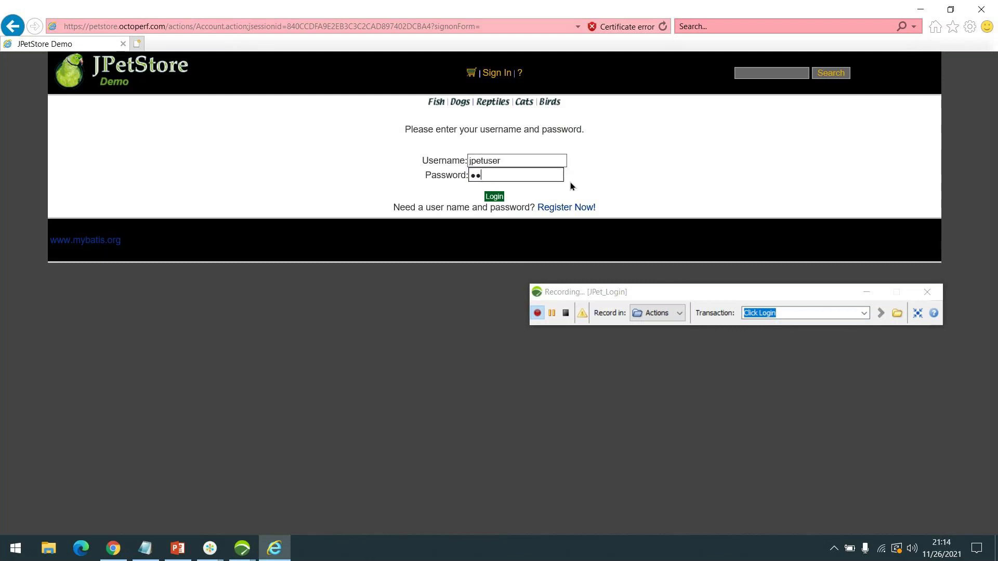
{"action": "type", "text": "etpas"}
{"action": "left_click", "coordinate": [495, 198]}
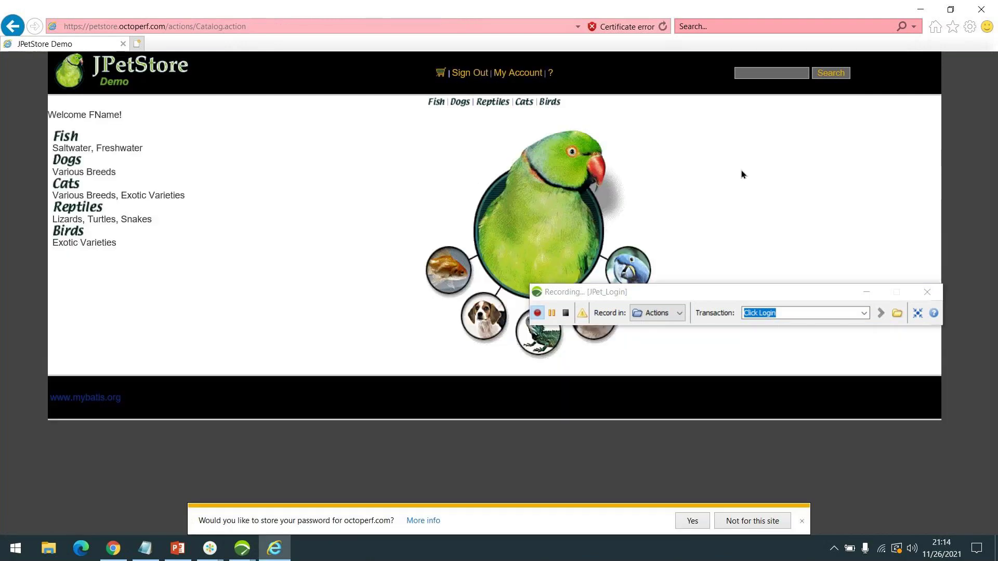
- Rename the transaction to Click Fish and open the Fish category page
{"action": "left_click_drag", "start_coordinate": [735, 301], "coordinate": [732, 395]}
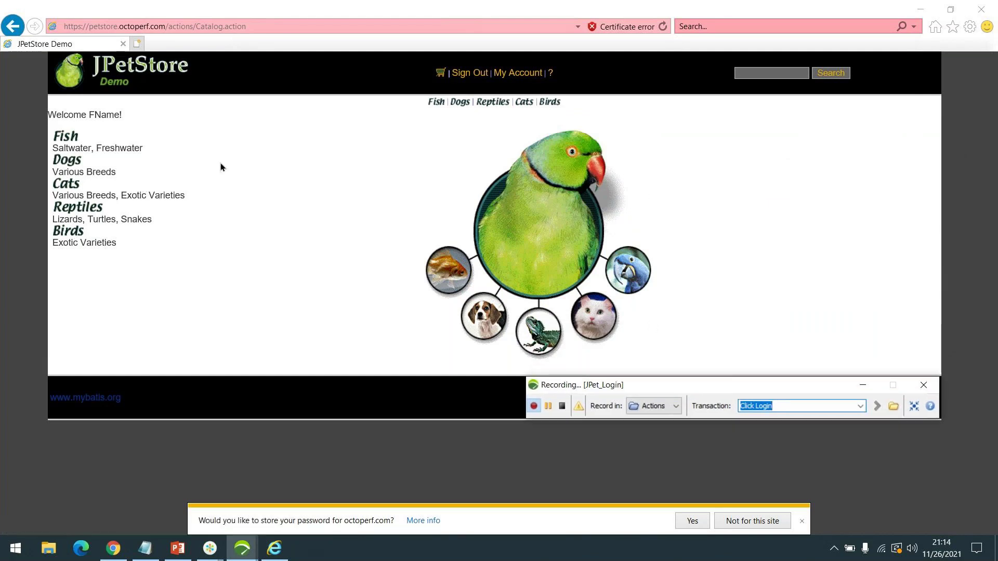
{"action": "left_click_drag", "start_coordinate": [734, 386], "coordinate": [752, 211]}
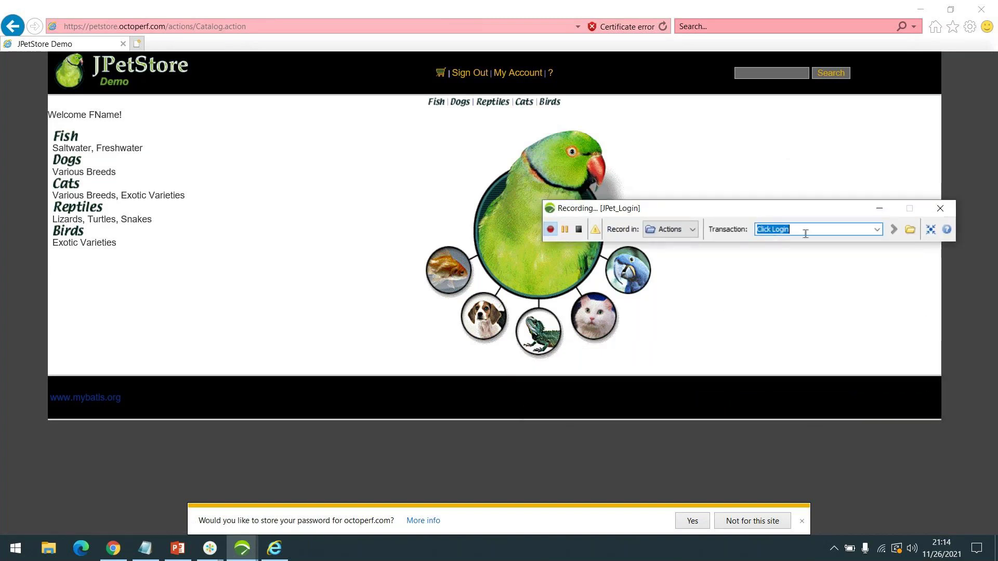
{"action": "double_click", "coordinate": [805, 233]}
{"action": "type", "text": "Fish"}
{"action": "key", "text": "ctrl+a"}
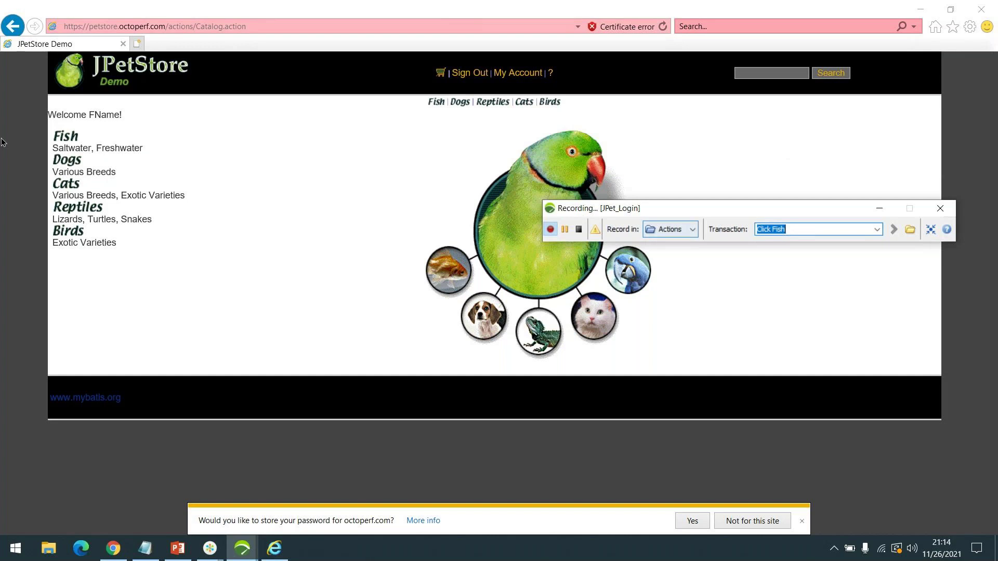
{"action": "left_click", "coordinate": [65, 138]}
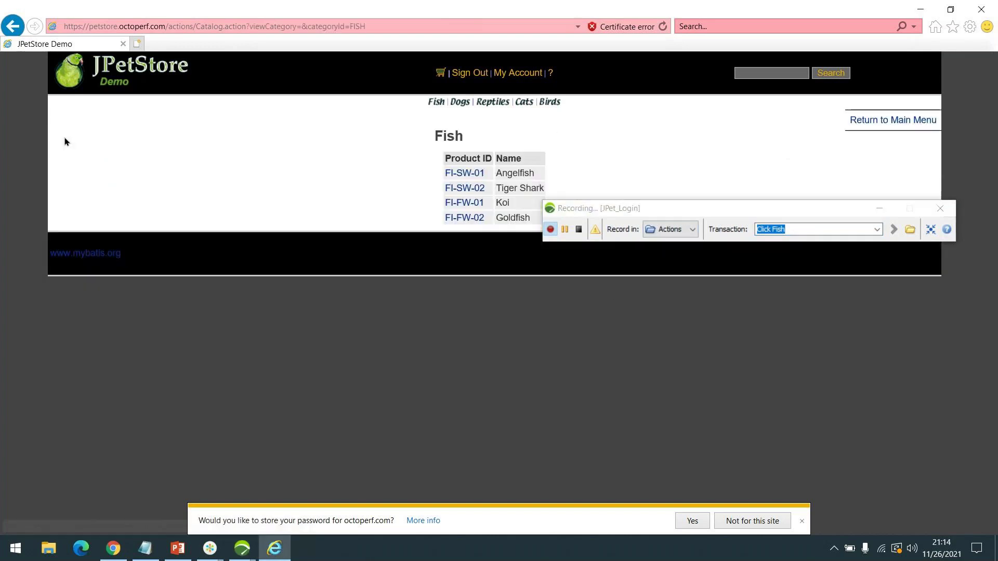
- Rename the transaction to Click AngelFish and open the Angelfish product FI-SW-01
{"action": "left_click_drag", "start_coordinate": [805, 209], "coordinate": [773, 319]}
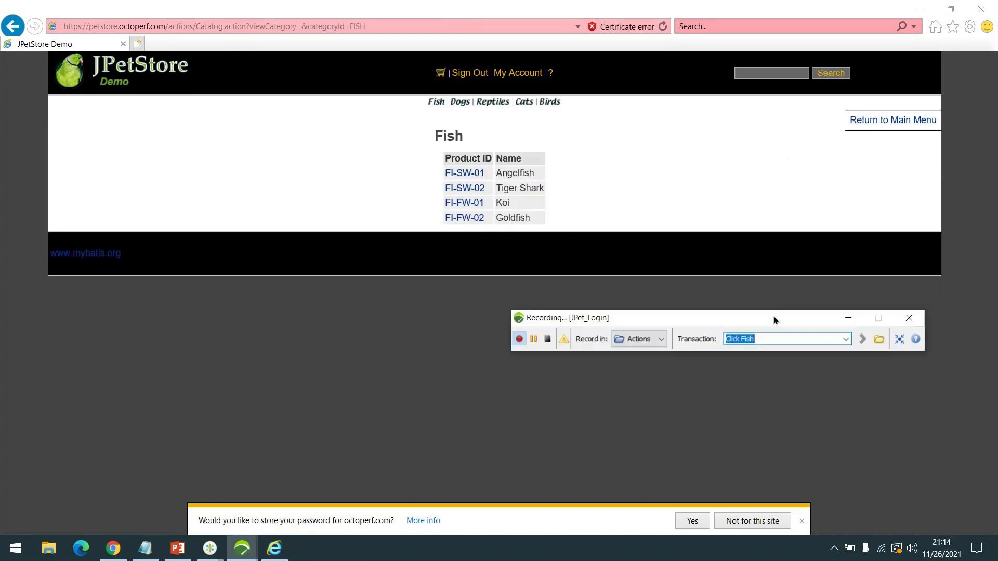
{"action": "left_click", "coordinate": [740, 338]}
{"action": "type", "text": "Angel"}
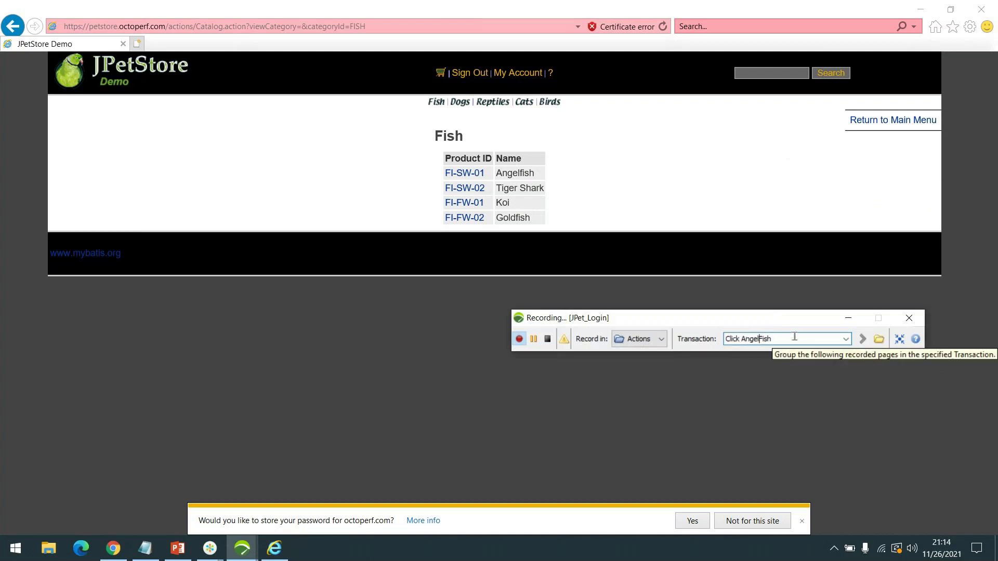
{"action": "left_click", "coordinate": [795, 340]}
{"action": "key", "text": "Return"}
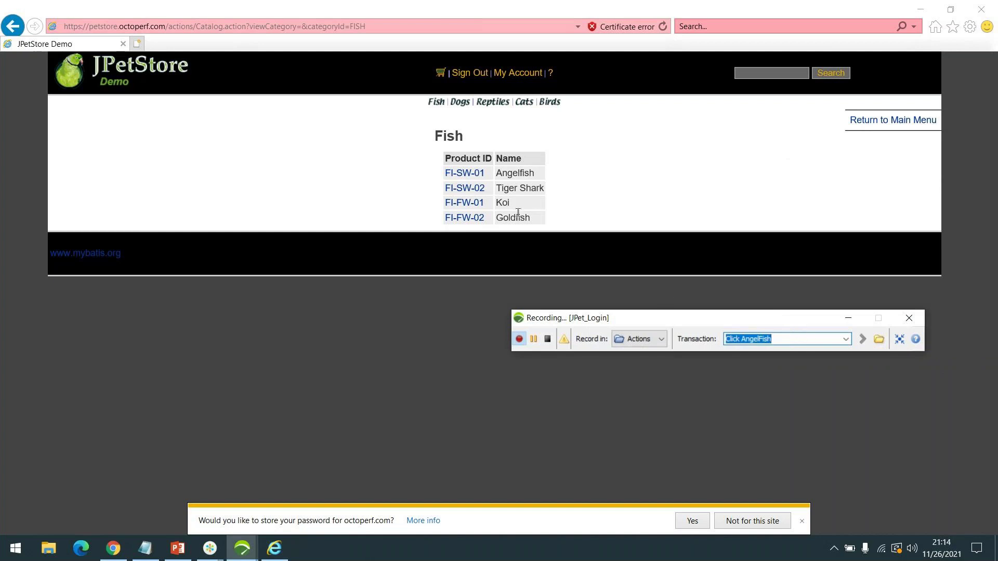
{"action": "left_click", "coordinate": [457, 174]}
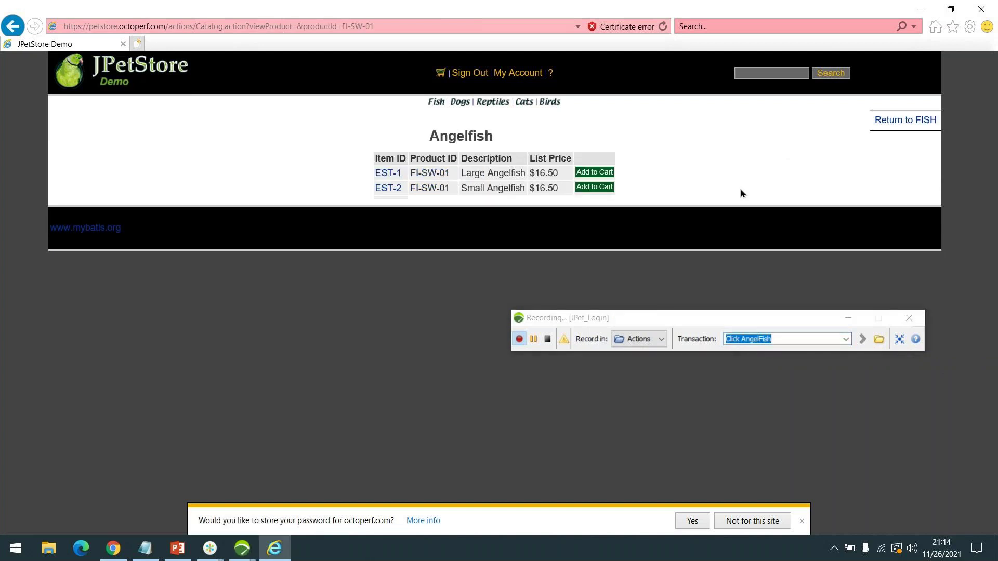
- Rename the transaction to Select Item and open the EST-1 Large Angelfish item page
{"action": "left_click", "coordinate": [762, 339]}
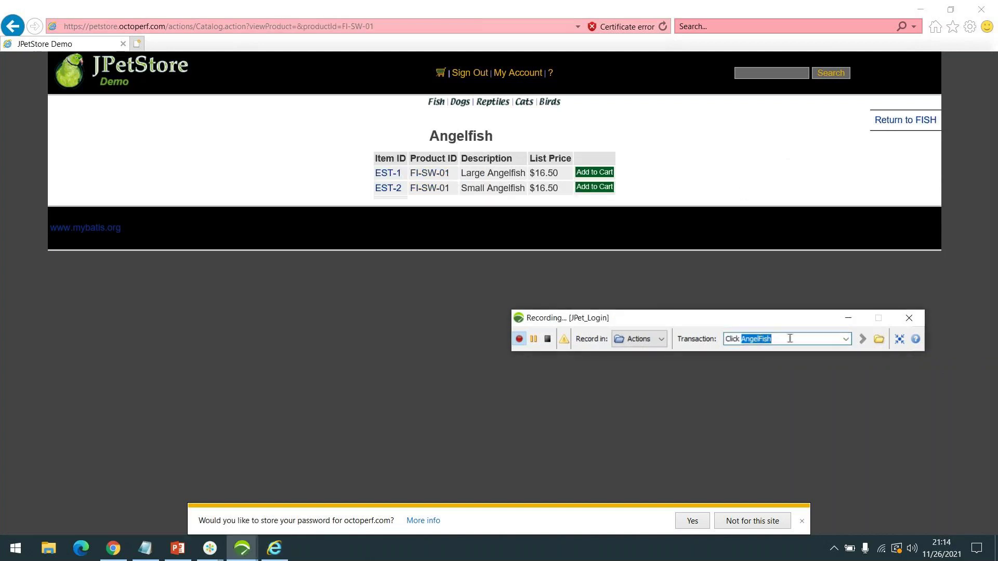
{"action": "key", "text": "ctrl+a"}
{"action": "type", "text": "Sele"}
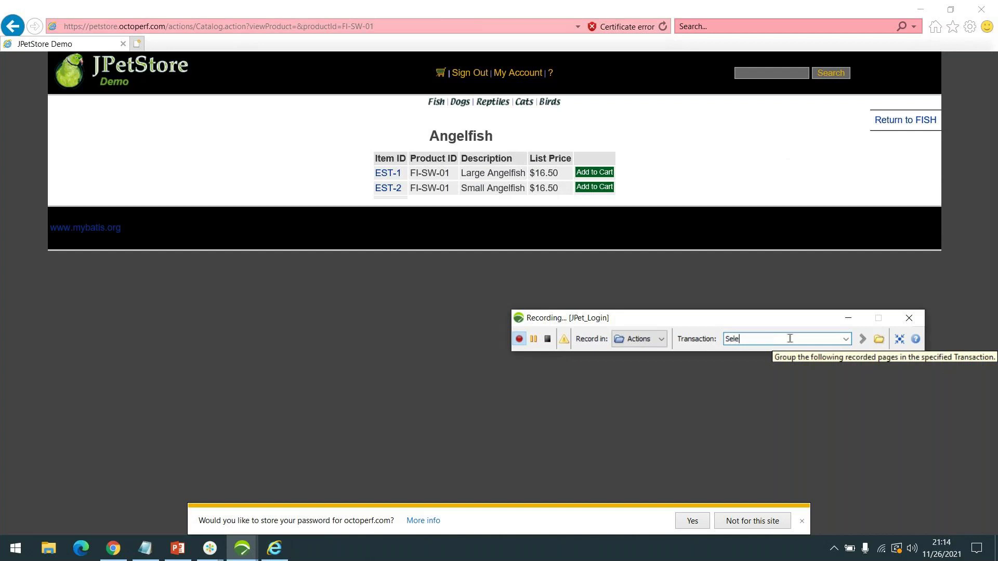
{"action": "type", "text": "ct Item"}
{"action": "left_click", "coordinate": [392, 175]}
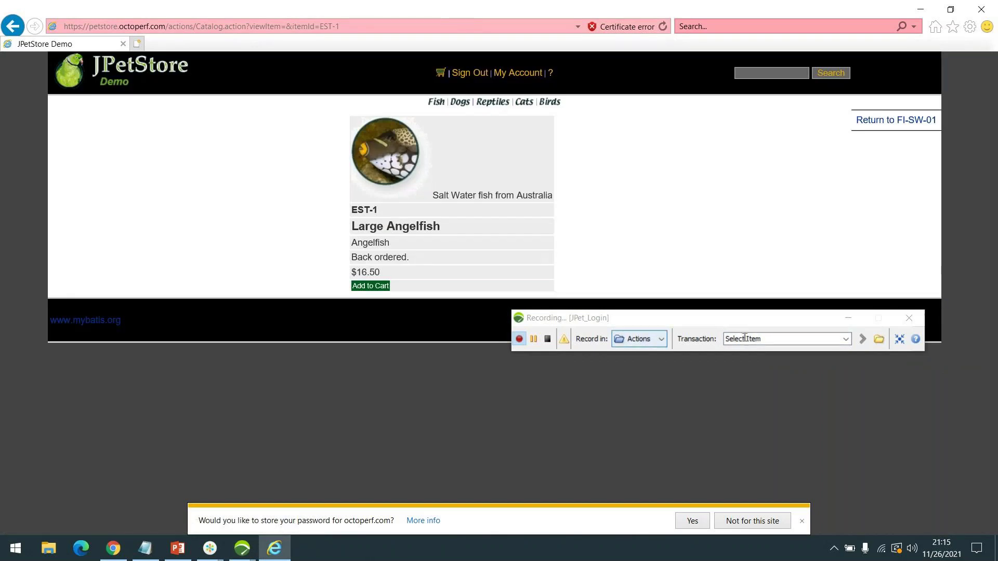
- Enter Homepage as the next transaction name
{"action": "left_click", "coordinate": [771, 339]}
{"action": "type", "text": "Homepage"}
{"action": "key", "text": "Return"}
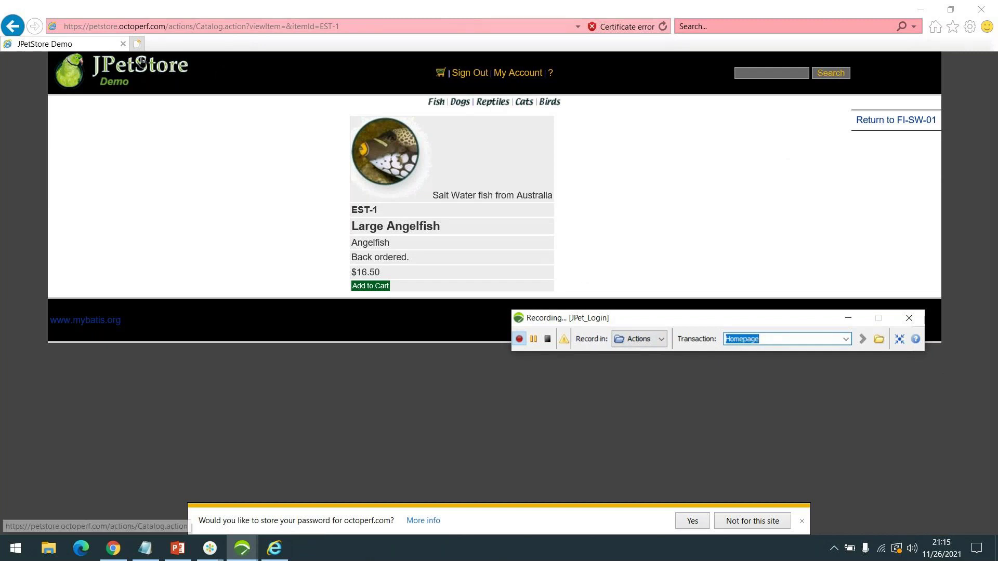
- Return to the catalog home page, then sign out under a new SignOut transaction
{"action": "left_click", "coordinate": [119, 76]}
{"action": "left_click_drag", "start_coordinate": [730, 320], "coordinate": [773, 120]}
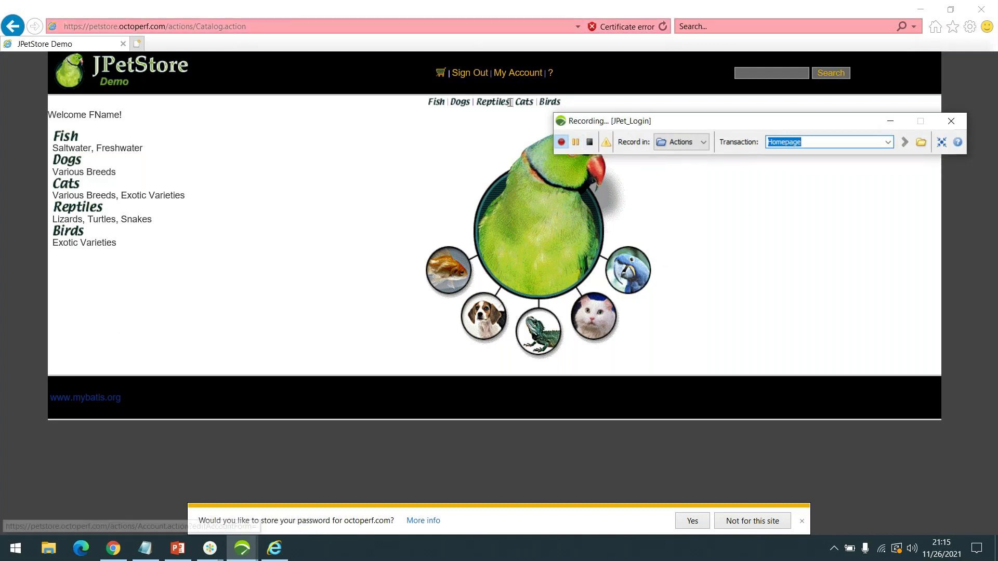
{"action": "type", "text": "SignOu"}
{"action": "key", "text": "BackSpace"}
{"action": "key", "text": "BackSpace"}
{"action": "type", "text": "Out"}
{"action": "key", "text": "Return"}
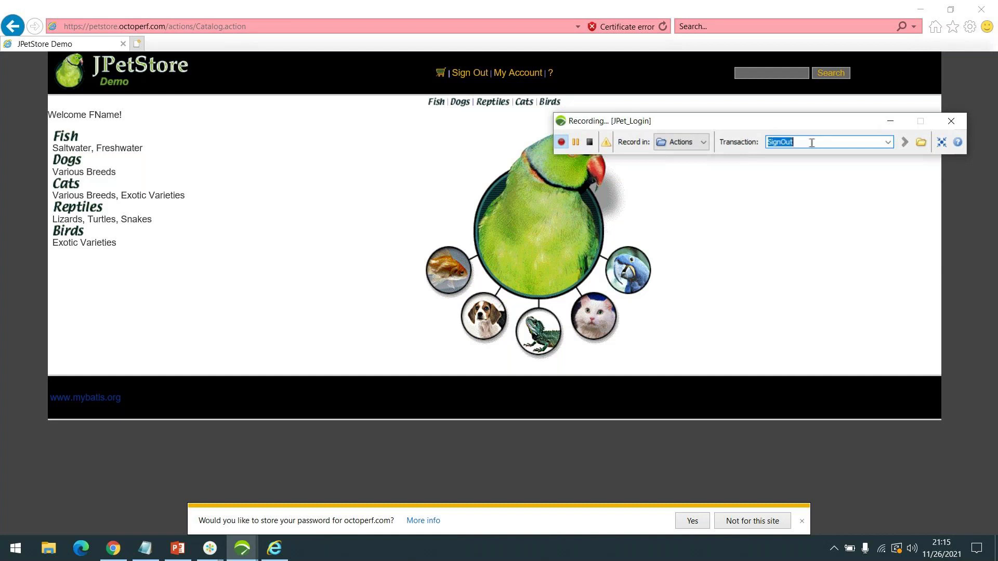
{"action": "left_click", "coordinate": [465, 74]}
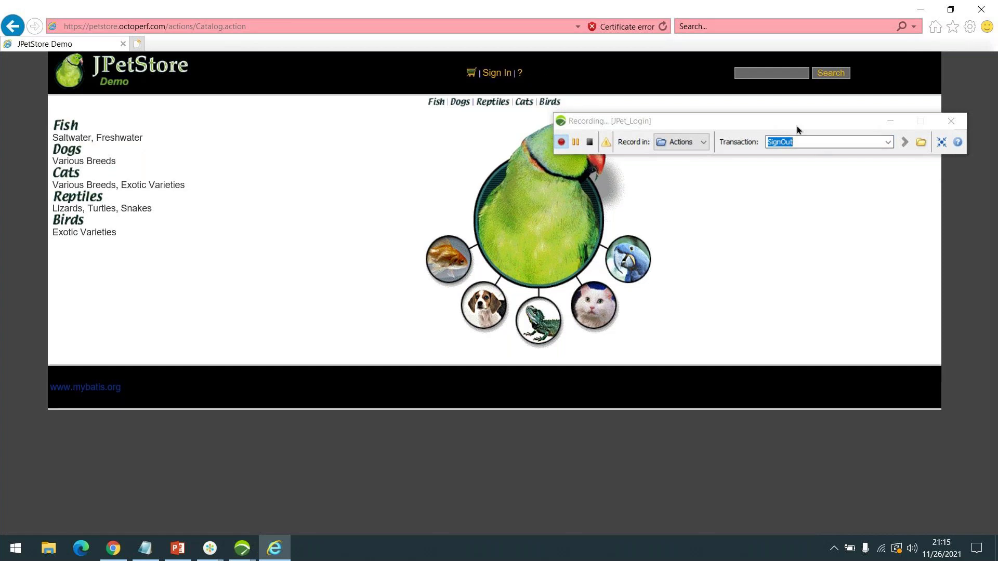
{"action": "left_click_drag", "start_coordinate": [797, 126], "coordinate": [783, 208]}
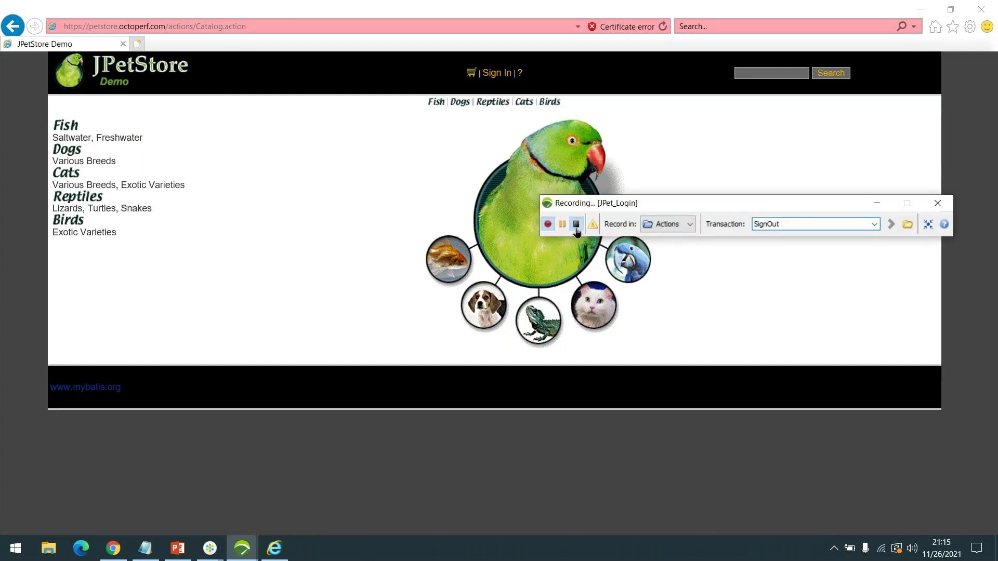
- Stop recording and finish the wizard, skipping dynamic parameters and keeping recorded think times
{"action": "left_click", "coordinate": [576, 225]}
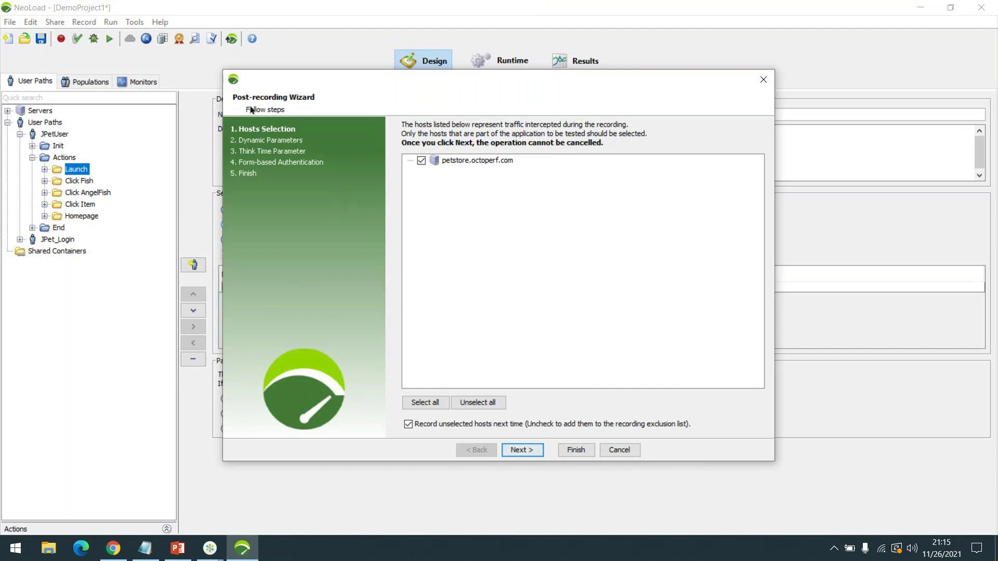
{"action": "left_click", "coordinate": [519, 451]}
{"action": "left_click", "coordinate": [432, 258]}
{"action": "left_click", "coordinate": [521, 450]}
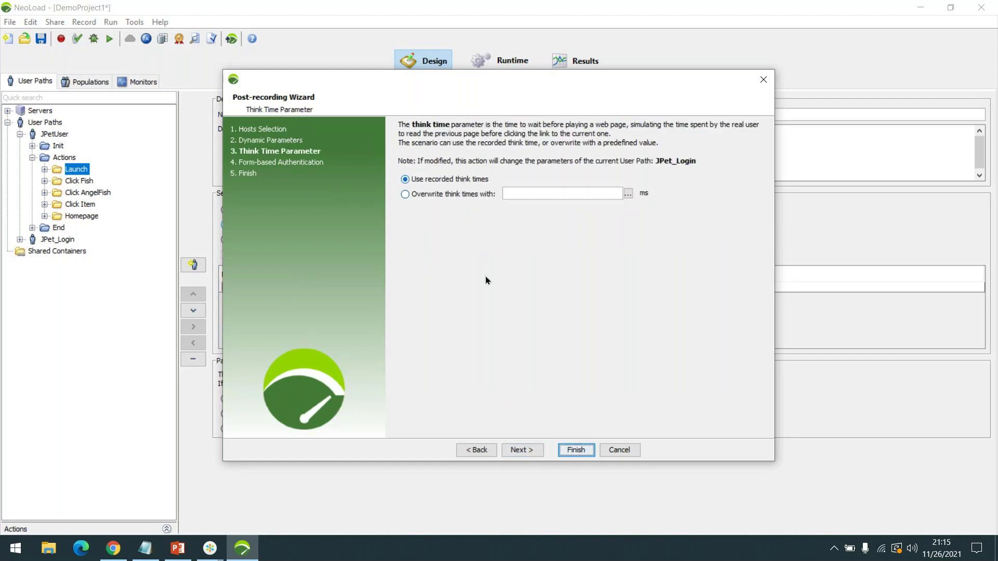
{"action": "left_click", "coordinate": [529, 451]}
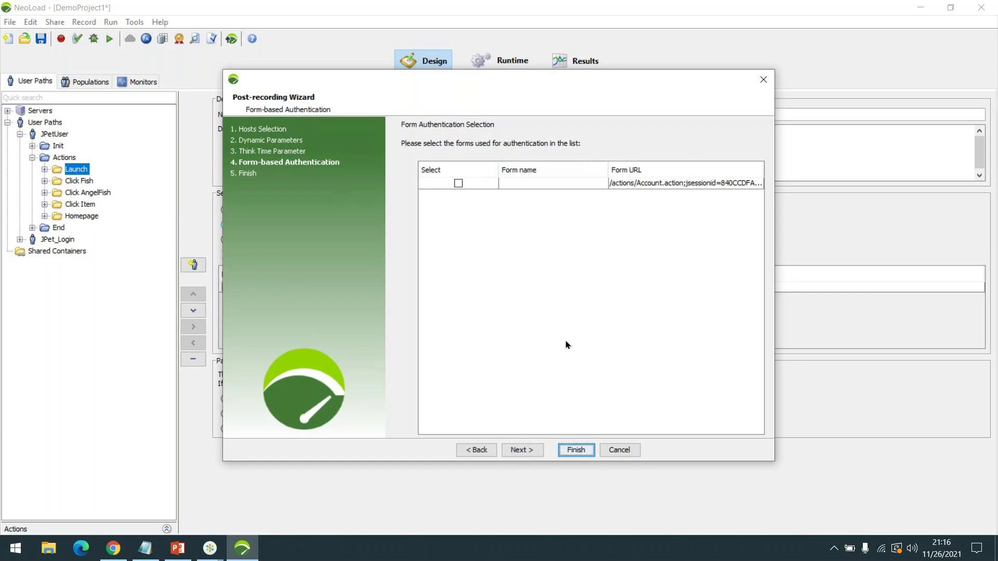
{"action": "left_click", "coordinate": [515, 450]}
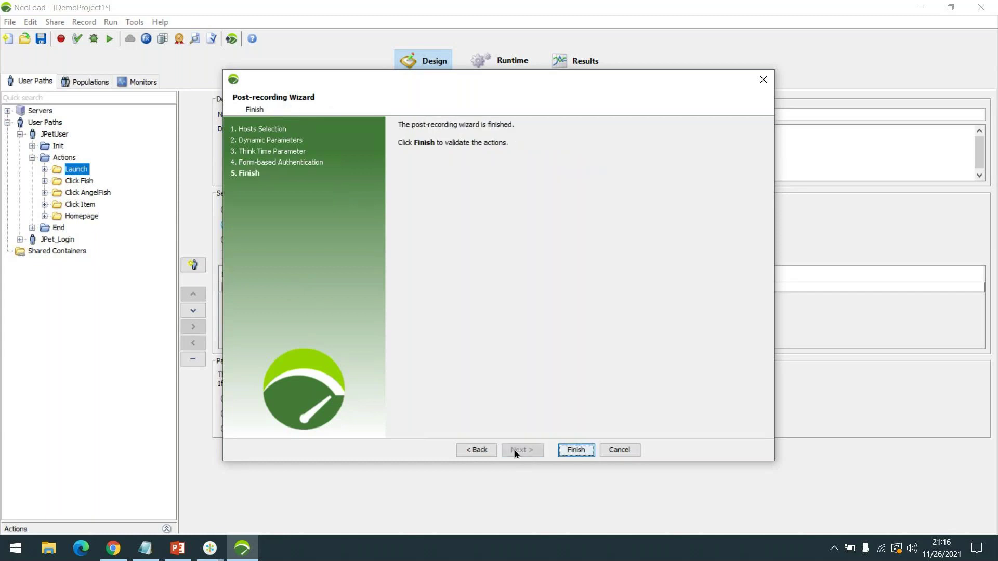
{"action": "left_click", "coordinate": [574, 452]}
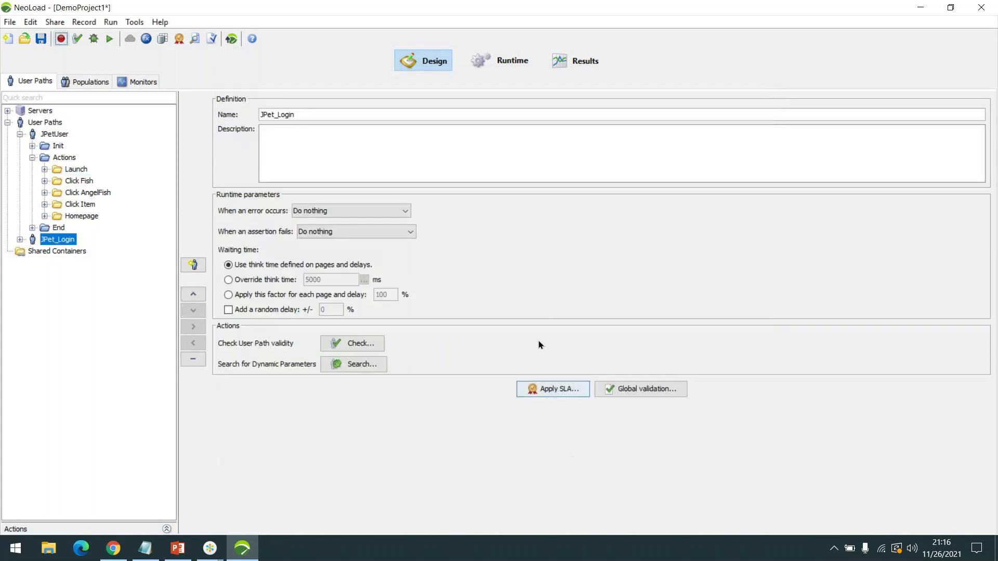
- Expand the JPet_Login user path and its Actions folder
{"action": "left_click", "coordinate": [19, 239]}
{"action": "left_click", "coordinate": [32, 263]}
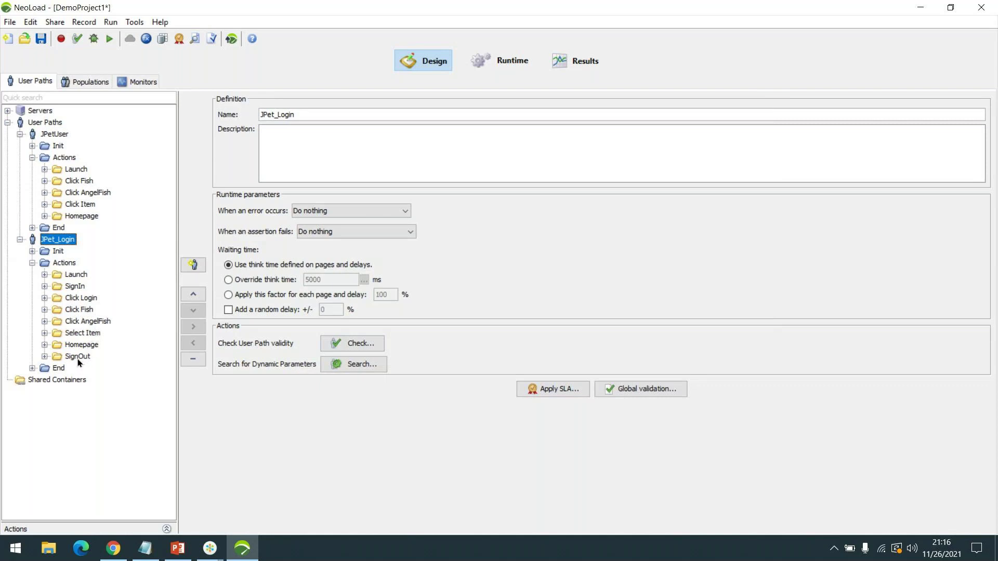
- In JPetUser, expand the Homepage, Click Item, Click AngelFish and Click Fish transaction folders
{"action": "left_click", "coordinate": [82, 215]}
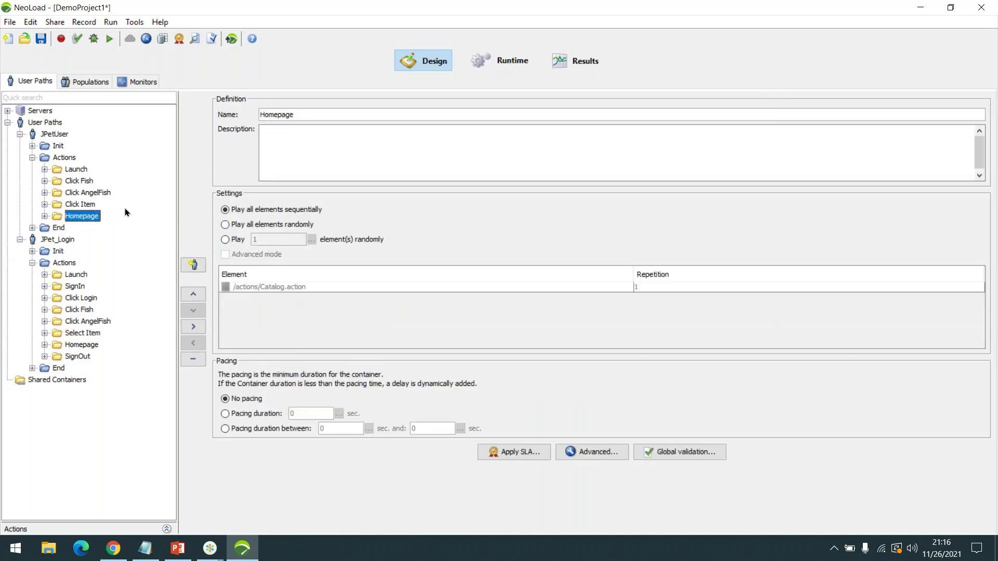
{"action": "key", "text": "Right"}
{"action": "key", "text": "Up"}
{"action": "key", "text": "Right"}
{"action": "key", "text": "Up"}
{"action": "key", "text": "Right"}
{"action": "key", "text": "Up"}
{"action": "key", "text": "Right"}
{"action": "key", "text": "Up"}
{"action": "key", "text": "Right"}
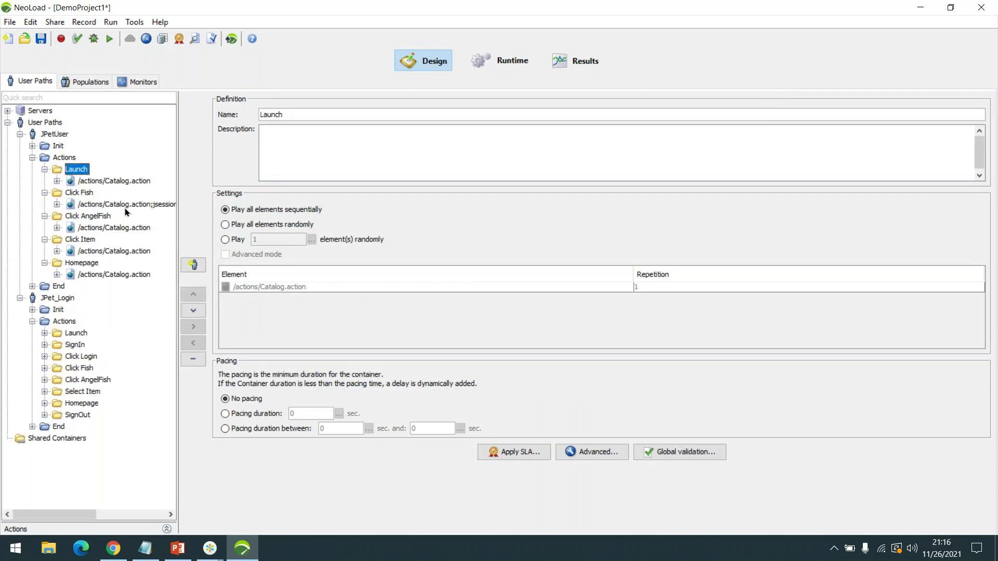
- Expand JPetUser's recorded pages to their requests, up to the Launch page's resources
{"action": "key", "text": "Down"}
{"action": "key", "text": "Down"}
{"action": "key", "text": "Down"}
{"action": "key", "text": "Down"}
{"action": "key", "text": "Down"}
{"action": "key", "text": "Down"}
{"action": "key", "text": "Down"}
{"action": "key", "text": "Down"}
{"action": "key", "text": "Down"}
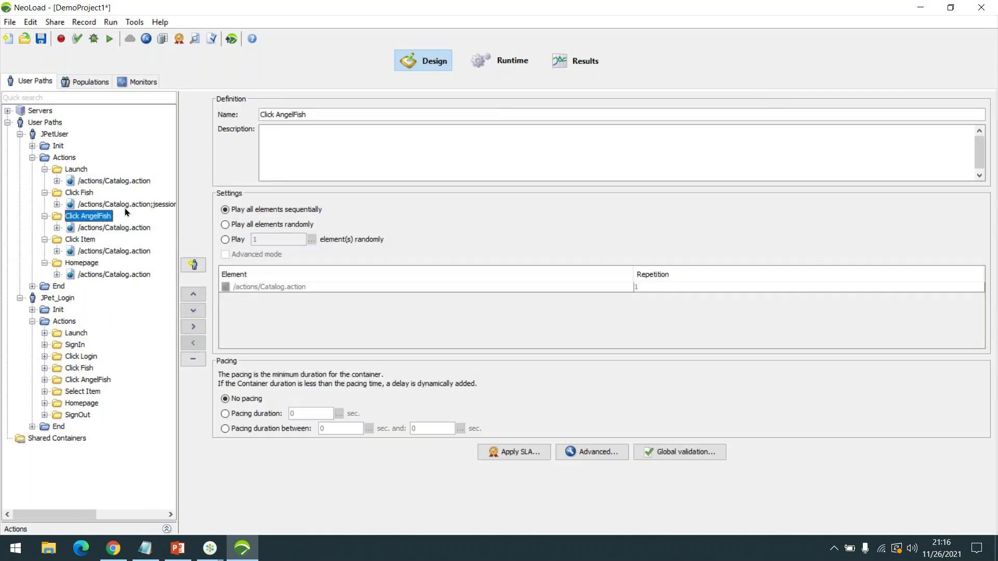
{"action": "key", "text": "Right"}
{"action": "key", "text": "Up"}
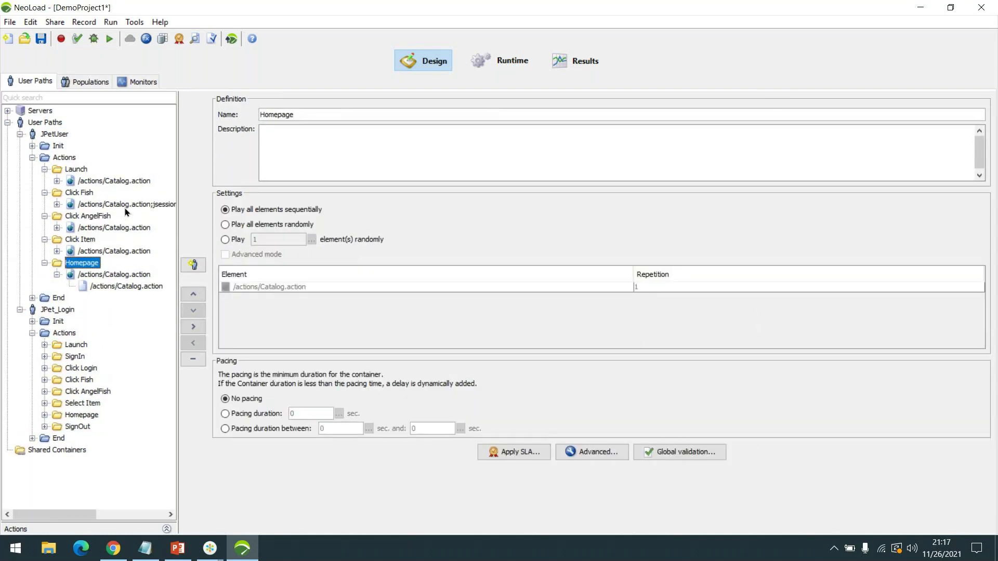
{"action": "key", "text": "Up"}
{"action": "key", "text": "Right"}
{"action": "key", "text": "Up"}
{"action": "key", "text": "Up"}
{"action": "key", "text": "Right"}
{"action": "key", "text": "Up"}
{"action": "key", "text": "Up"}
{"action": "key", "text": "Right"}
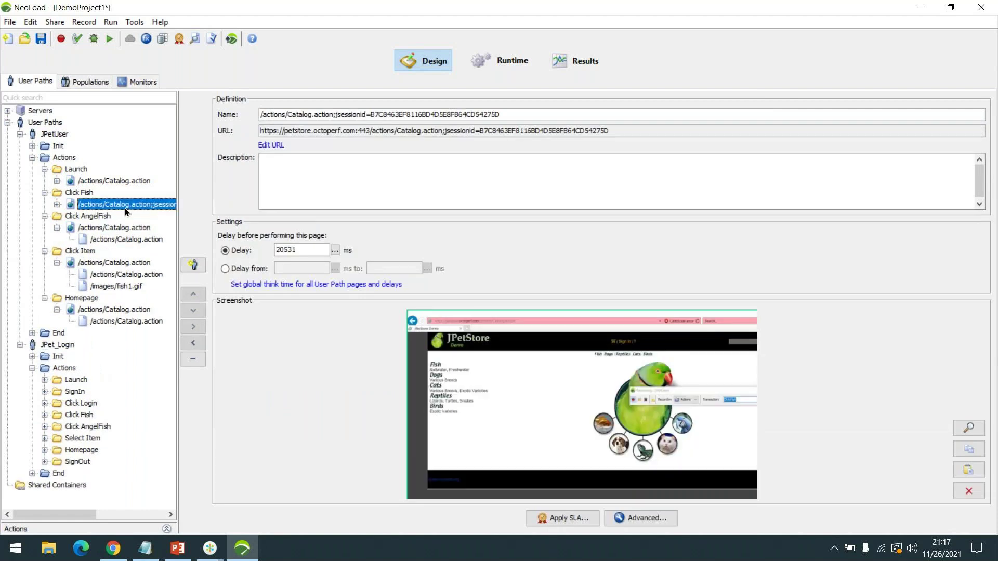
{"action": "key", "text": "Up"}
{"action": "key", "text": "Up"}
{"action": "key", "text": "Right"}
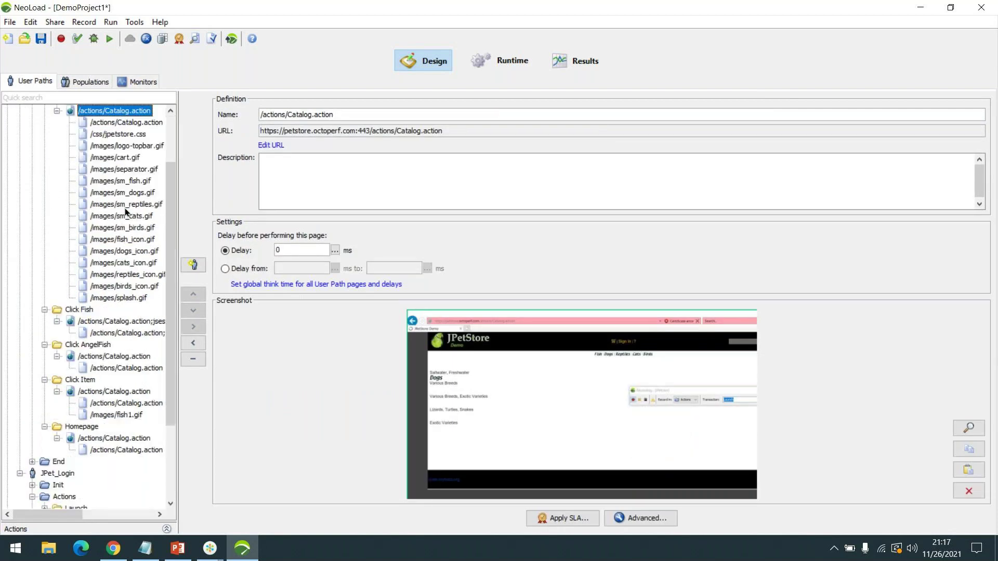
- Expand JPet_Login's SignOut, Homepage, Select Item, Click AngelFish and Click Fish folders
{"action": "scroll", "coordinate": [96, 327], "scroll_direction": "down", "scroll_amount": 3}
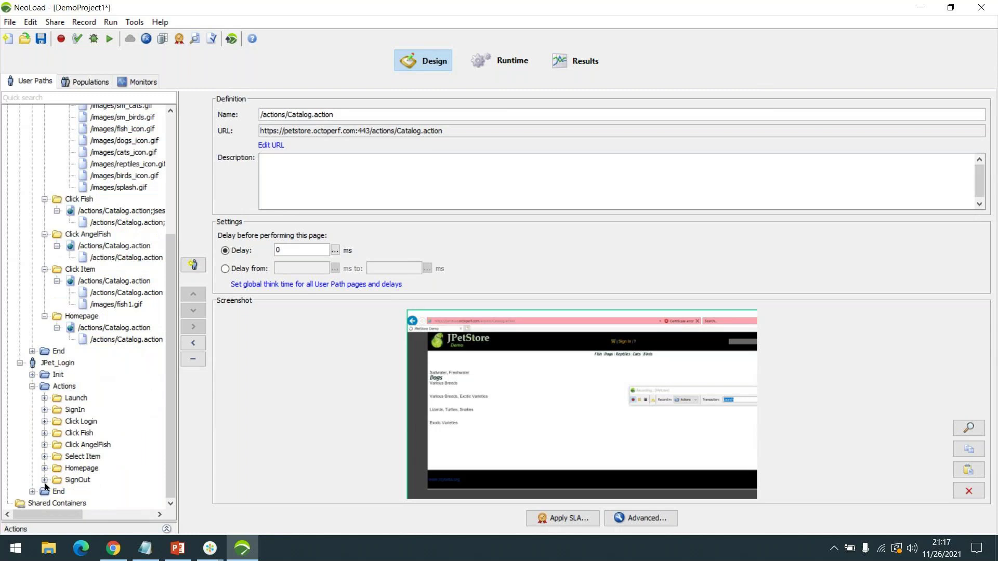
{"action": "left_click", "coordinate": [44, 480]}
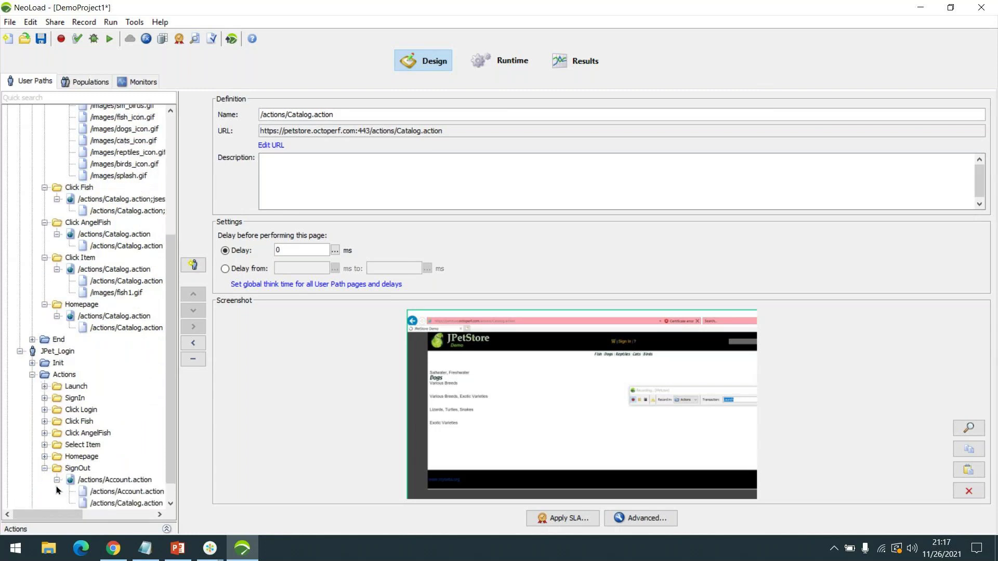
{"action": "left_click", "coordinate": [44, 457]}
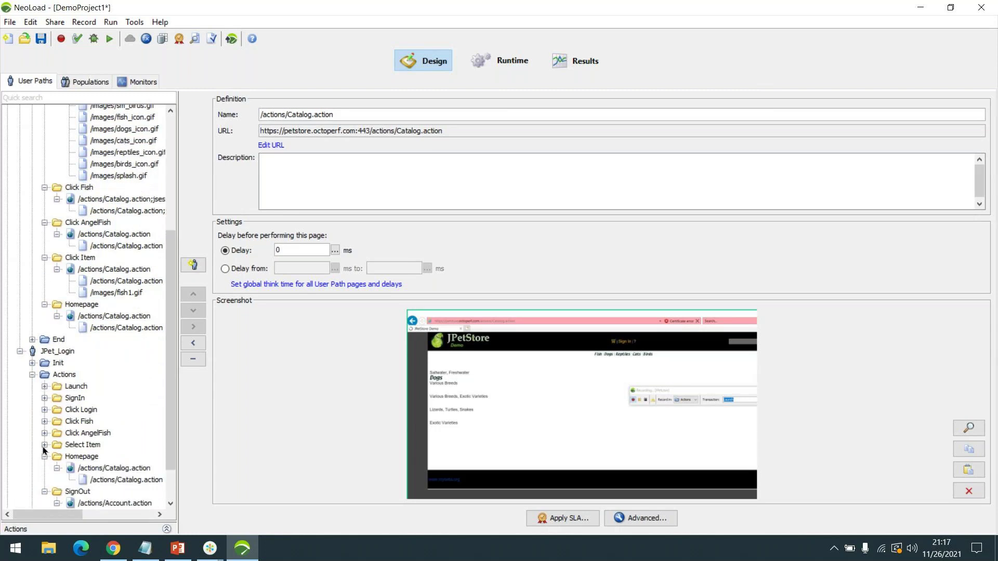
{"action": "left_click", "coordinate": [44, 445]}
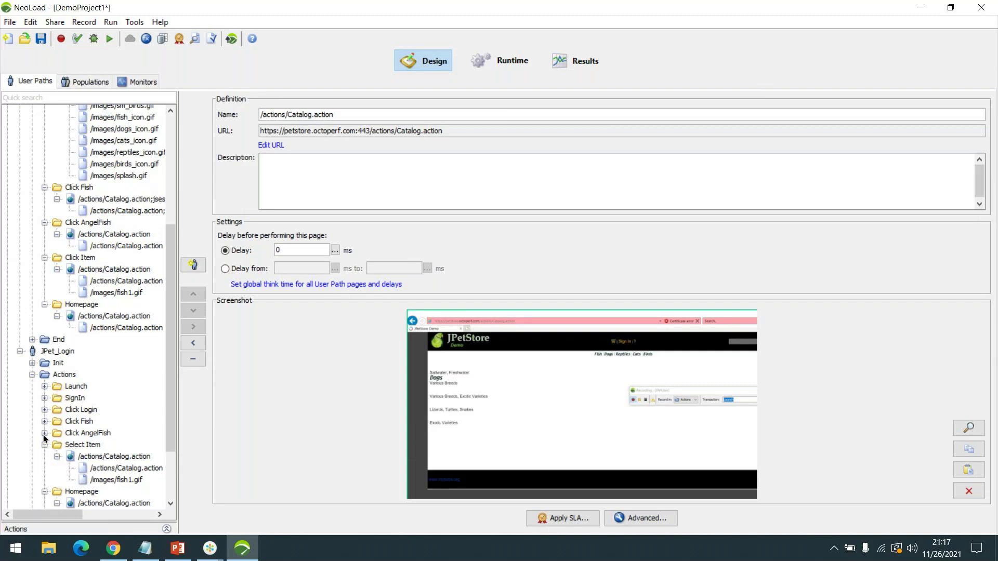
{"action": "left_click", "coordinate": [45, 433]}
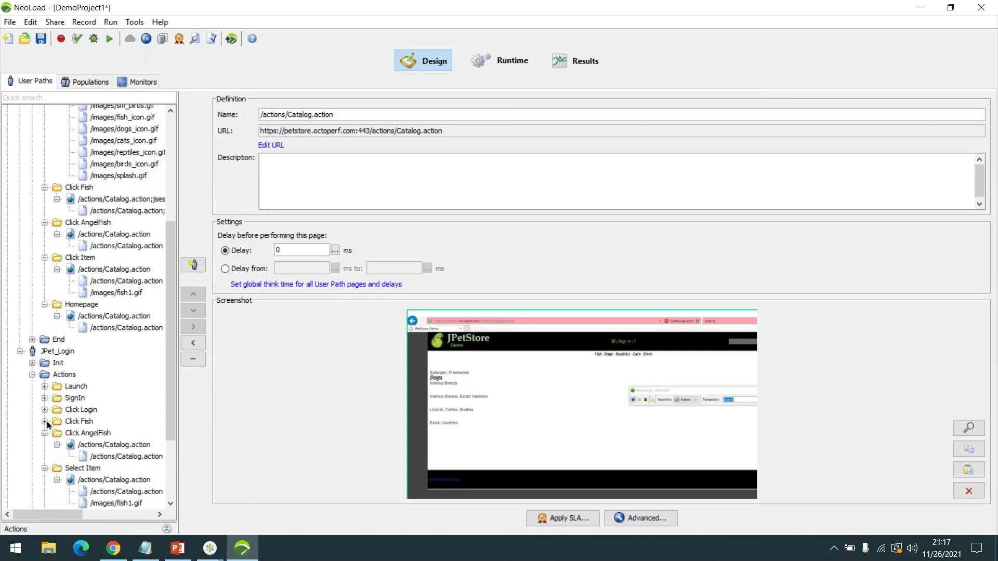
{"action": "left_click", "coordinate": [45, 422]}
- Expand JPet_Login's Click Fish, Click Login, SignIn and Launch pages, listing Launch's resources
{"action": "left_click", "coordinate": [57, 433]}
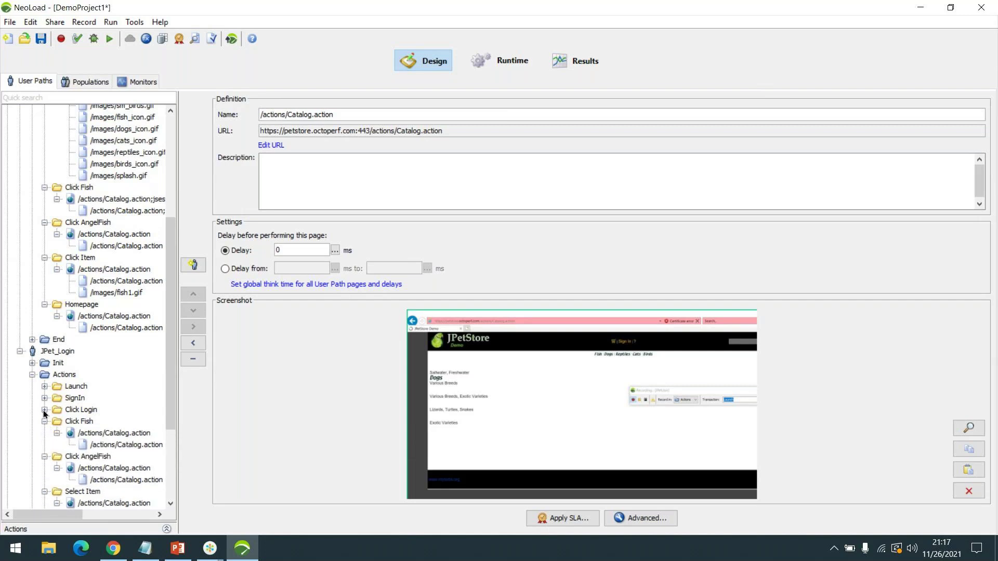
{"action": "left_click", "coordinate": [45, 410]}
{"action": "left_click", "coordinate": [57, 421]}
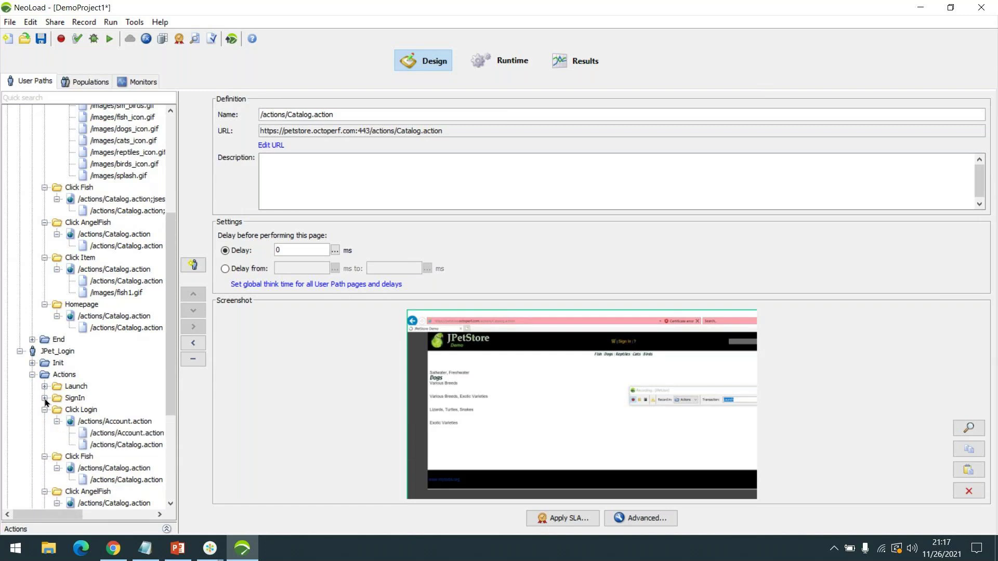
{"action": "left_click", "coordinate": [44, 398]}
{"action": "left_click", "coordinate": [57, 410]}
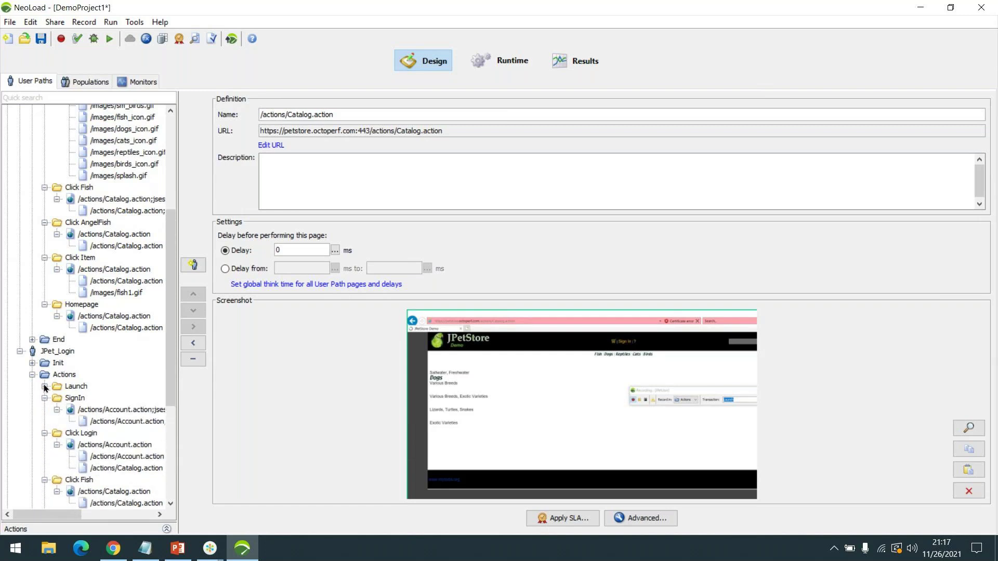
{"action": "left_click", "coordinate": [44, 386]}
{"action": "left_click", "coordinate": [58, 398]}
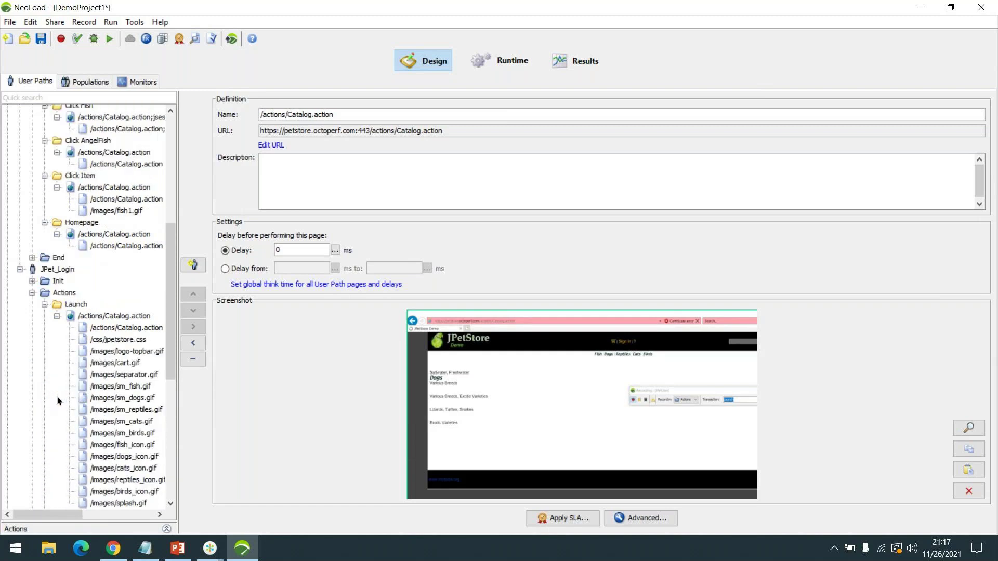
{"action": "scroll", "coordinate": [155, 344], "scroll_direction": "up", "scroll_amount": 8}
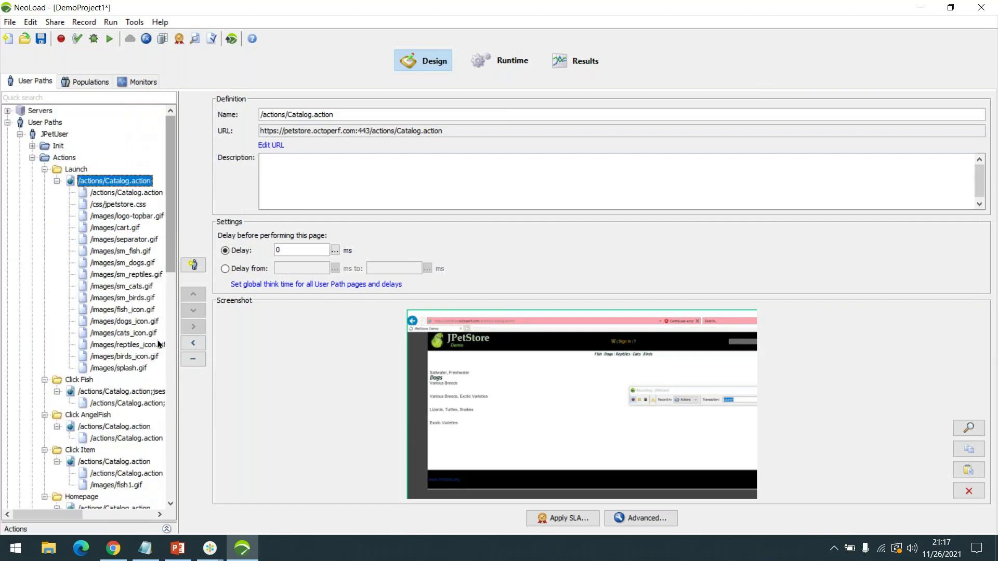
- Widen the tree and compare Launch's /actions/Catalog.action and /css/jpetstore.css requests, ending on Catalog.action
{"action": "left_click", "coordinate": [130, 191]}
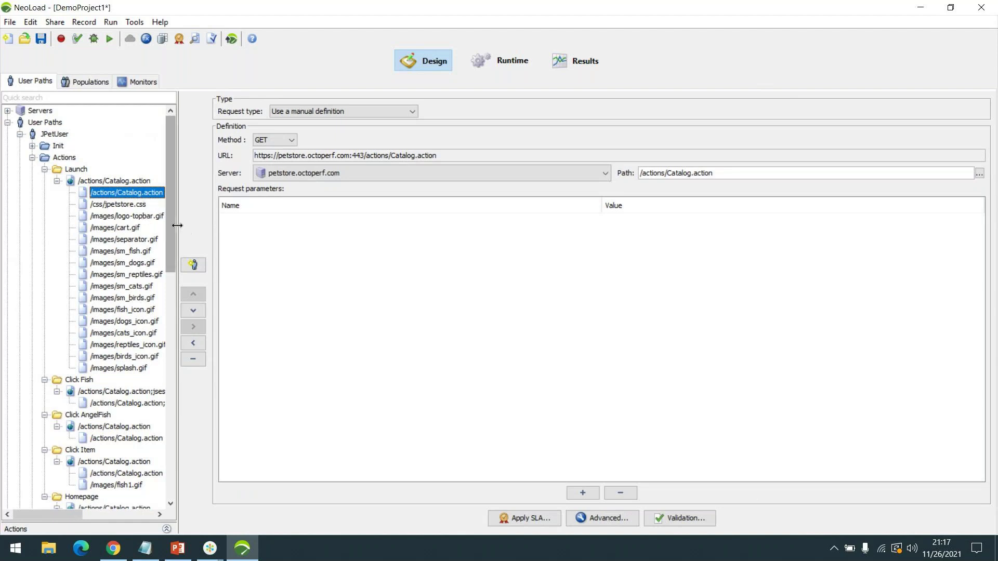
{"action": "left_click_drag", "start_coordinate": [179, 225], "coordinate": [243, 229]}
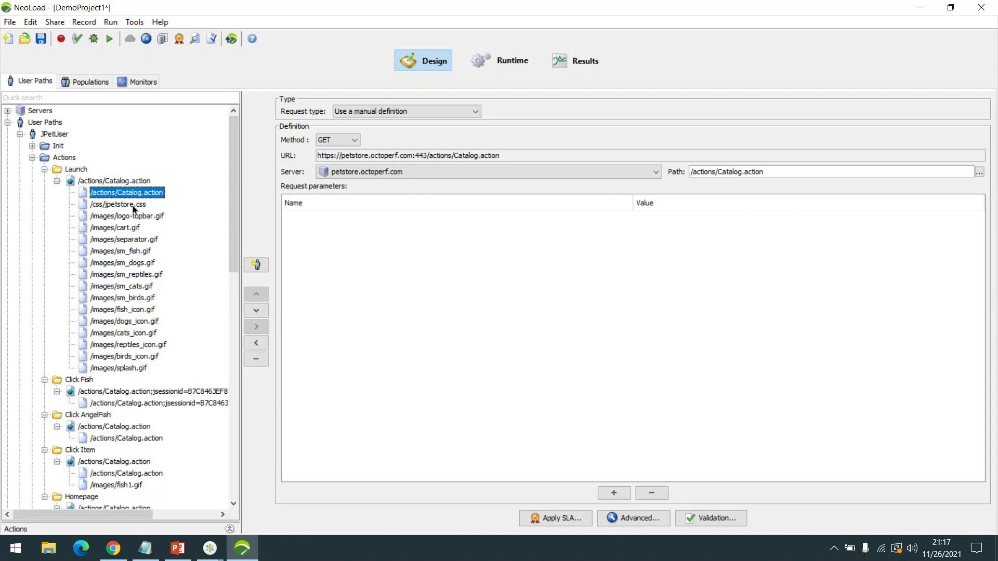
{"action": "left_click", "coordinate": [138, 206]}
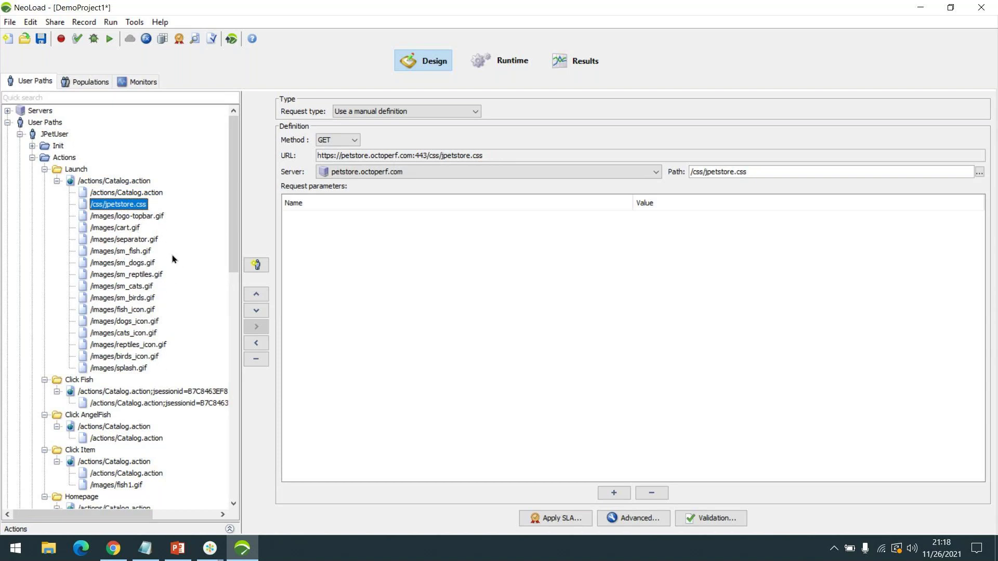
{"action": "left_click", "coordinate": [126, 192]}
{"action": "left_click", "coordinate": [125, 205]}
{"action": "left_click", "coordinate": [137, 193]}
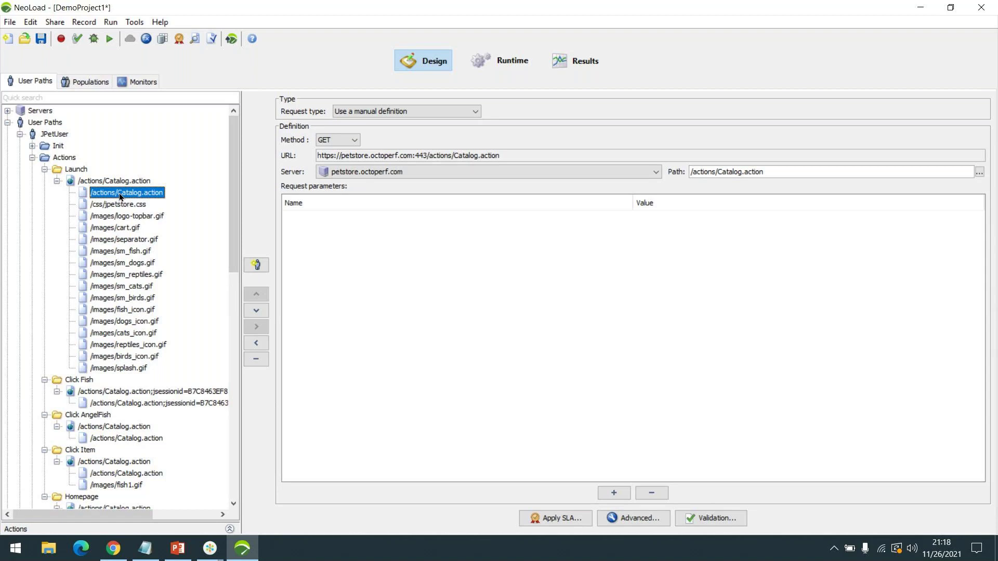
- Step through the Launch image requests such as sm_birds.gif and sm_cats.gif
{"action": "key", "text": "Down"}
{"action": "key", "text": "Down"}
{"action": "key", "text": "Down"}
{"action": "key", "text": "Down"}
{"action": "key", "text": "Down"}
{"action": "key", "text": "Down"}
{"action": "key", "text": "Down"}
{"action": "key", "text": "Down"}
{"action": "key", "text": "Down"}
{"action": "key", "text": "Down"}
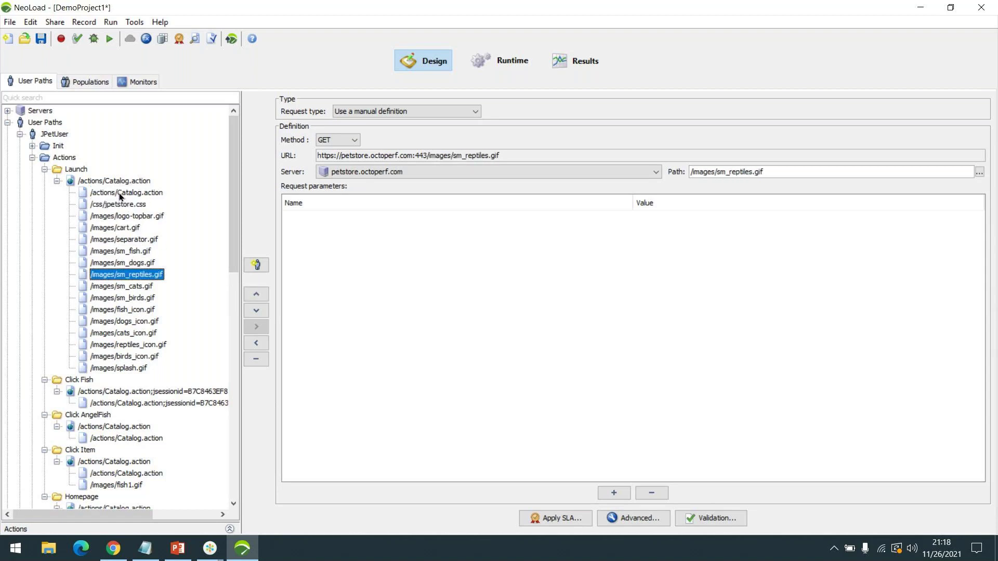
{"action": "key", "text": "Up"}
{"action": "key", "text": "Up"}
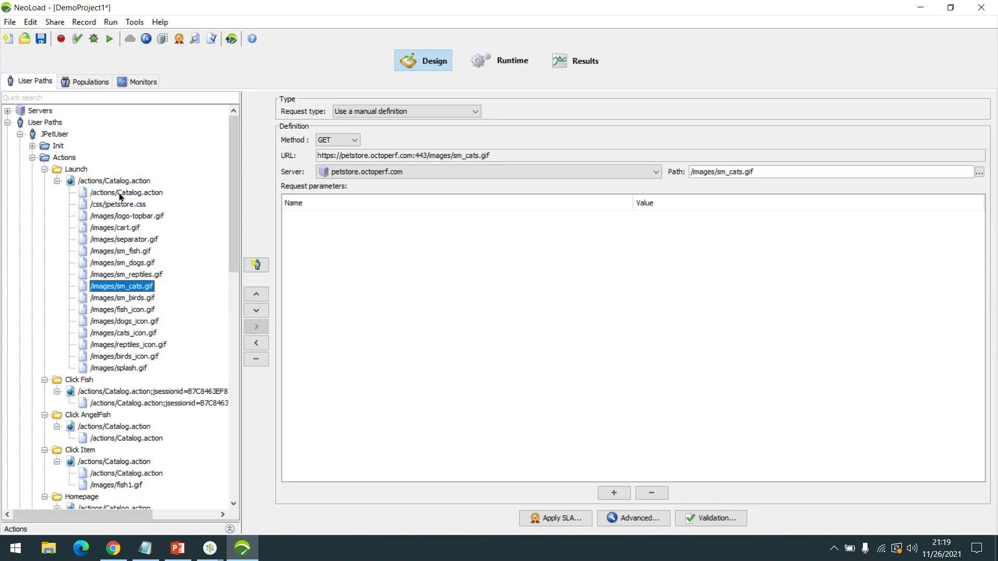
{"action": "key", "text": "Up"}
{"action": "key", "text": "Up"}
{"action": "key", "text": "Up"}
{"action": "key", "text": "Up"}
{"action": "key", "text": "Up"}
{"action": "key", "text": "Up"}
{"action": "key", "text": "Up"}
{"action": "key", "text": "Up"}
{"action": "key", "text": "Up"}
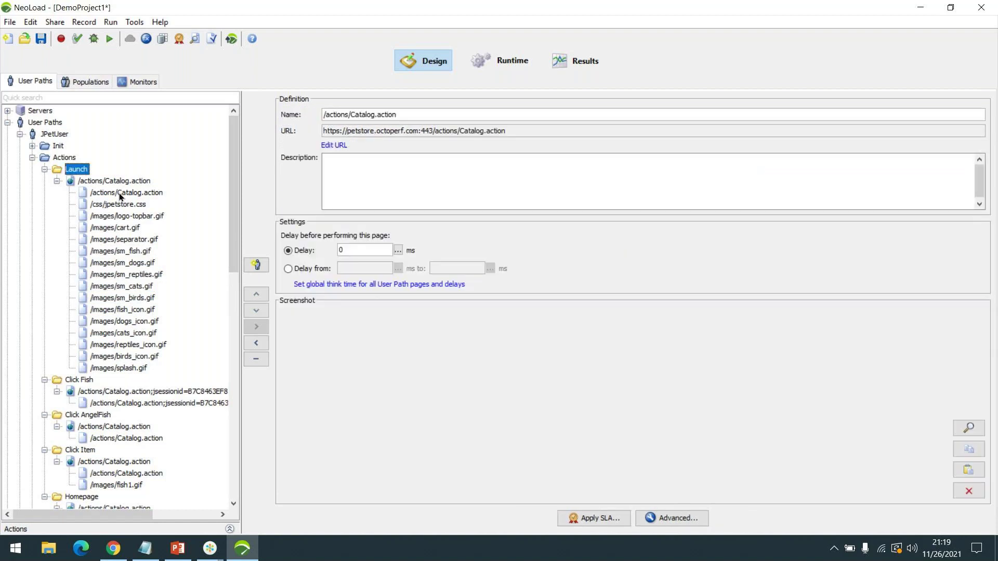
{"action": "key", "text": "Down"}
{"action": "key", "text": "Up"}
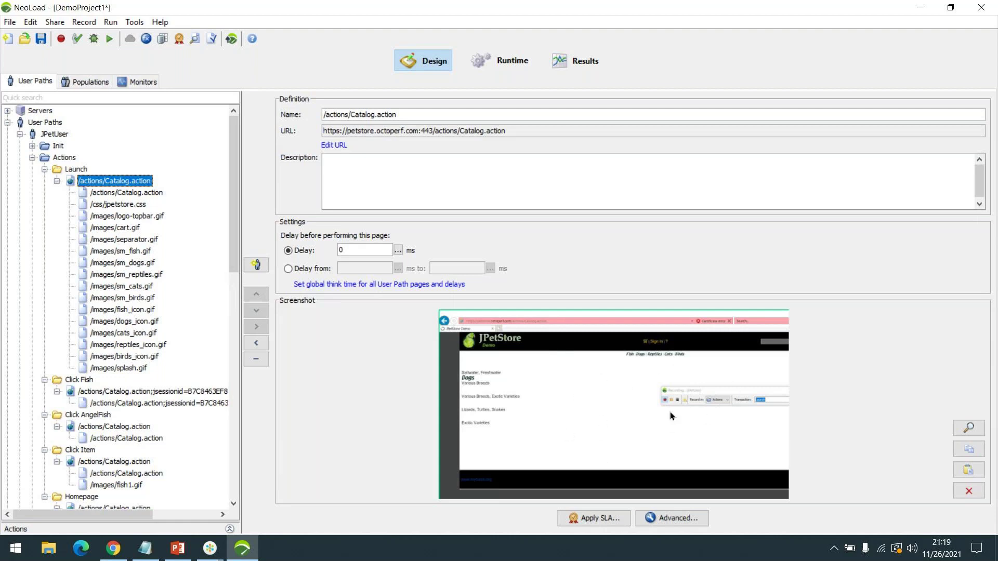
- Review the Launch, Actions and JPetUser settings, ending on the Launch page's definition and screenshot
{"action": "left_click", "coordinate": [70, 169]}
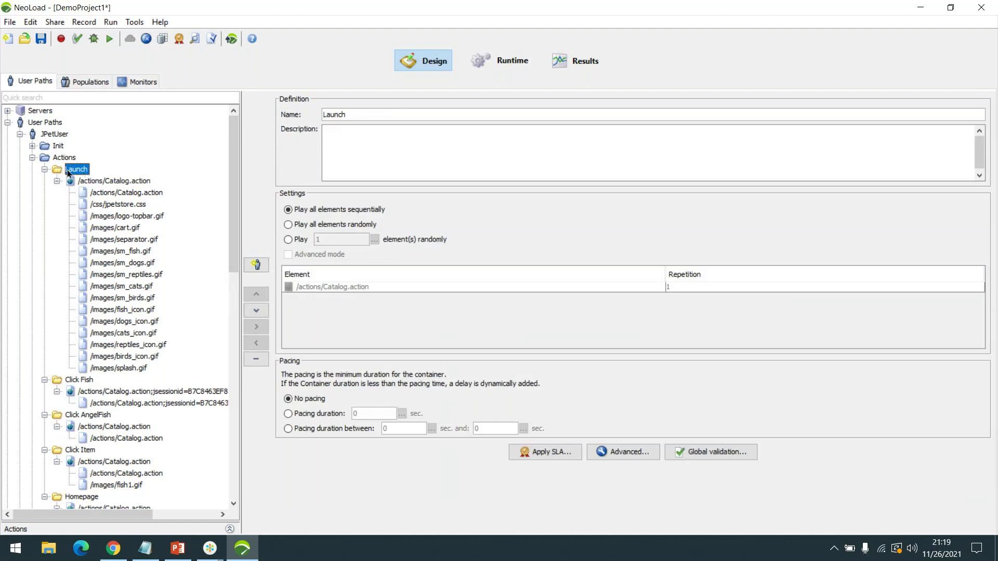
{"action": "left_click", "coordinate": [59, 158]}
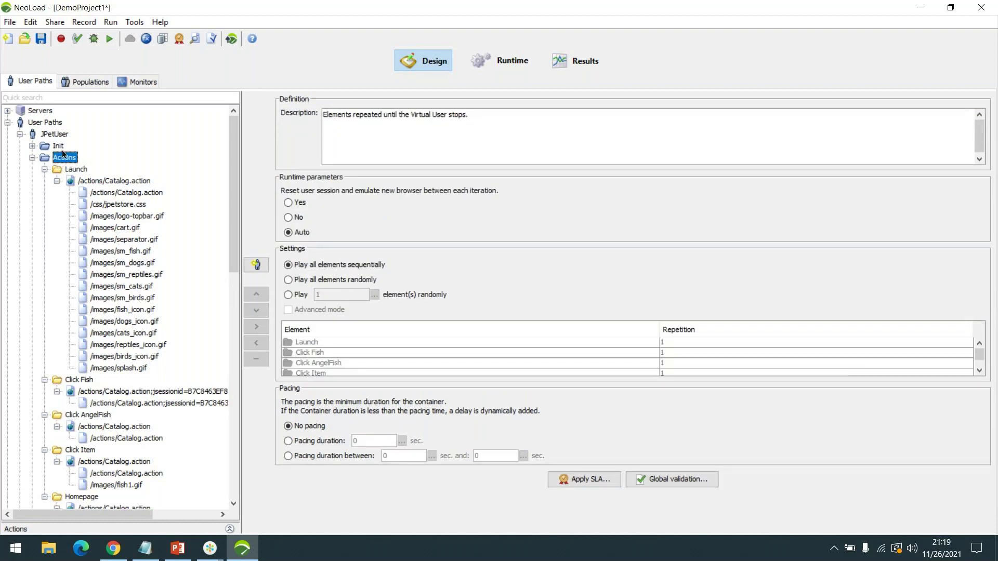
{"action": "left_click", "coordinate": [43, 136]}
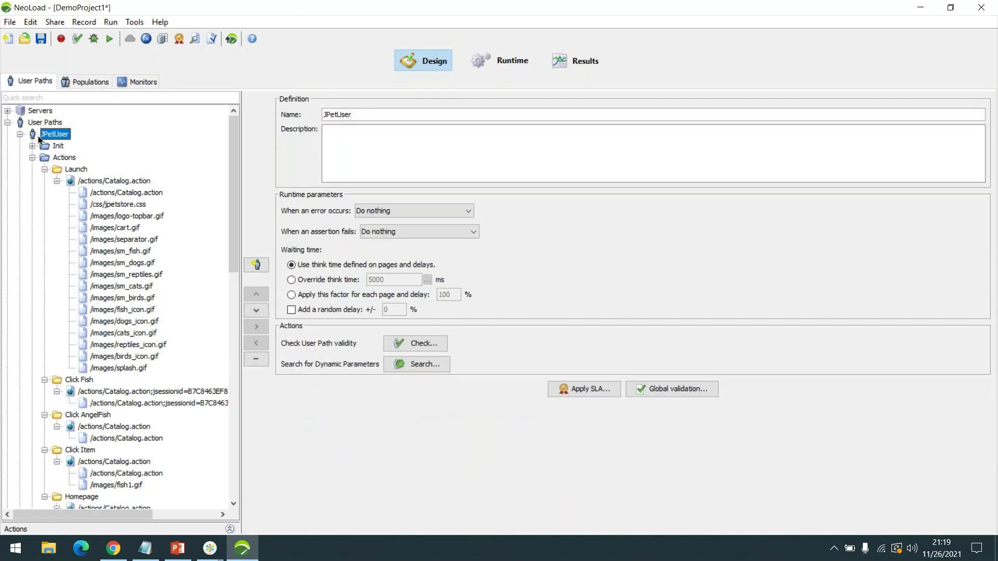
{"action": "left_click", "coordinate": [111, 193]}
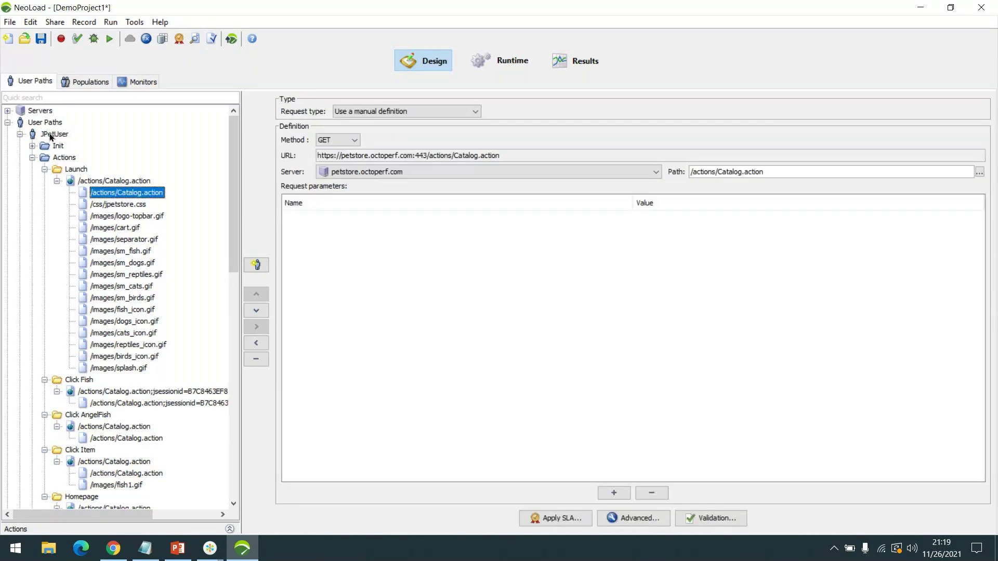
{"action": "left_click", "coordinate": [103, 182]}
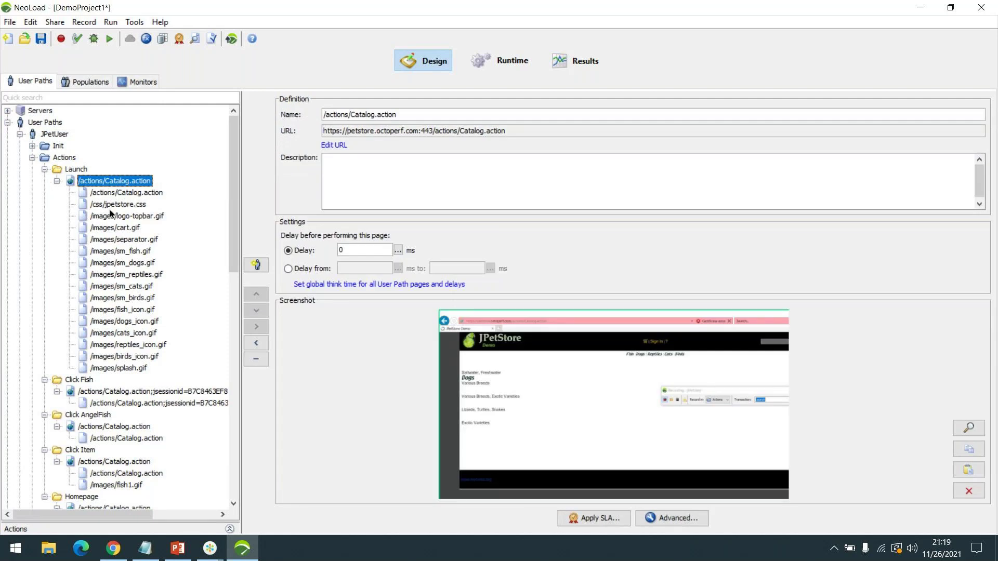
- Review the Launch, Actions, JPetUser and End settings, toggling JPetUser's Actions folder closed and open
{"action": "left_click", "coordinate": [76, 170]}
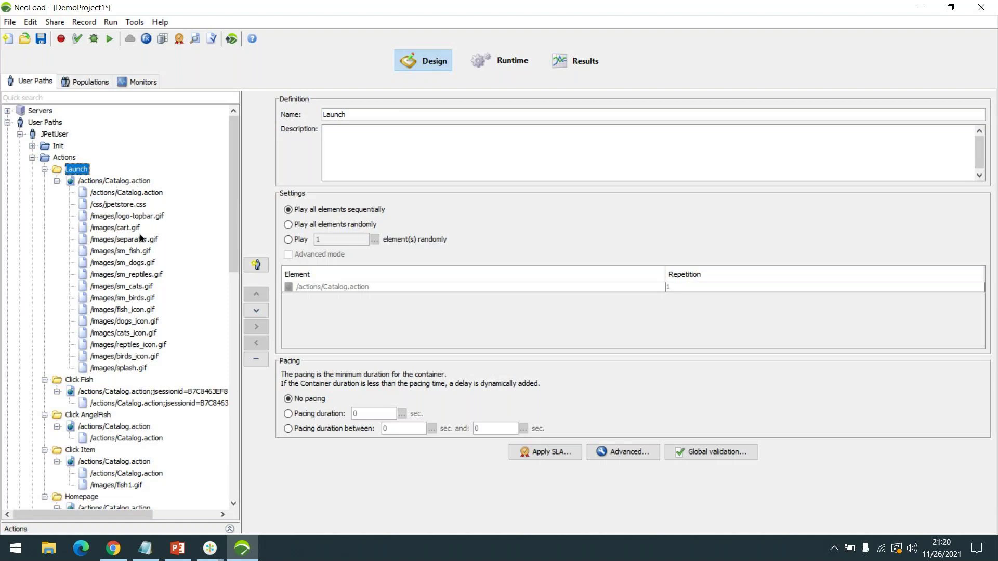
{"action": "left_click", "coordinate": [63, 158]}
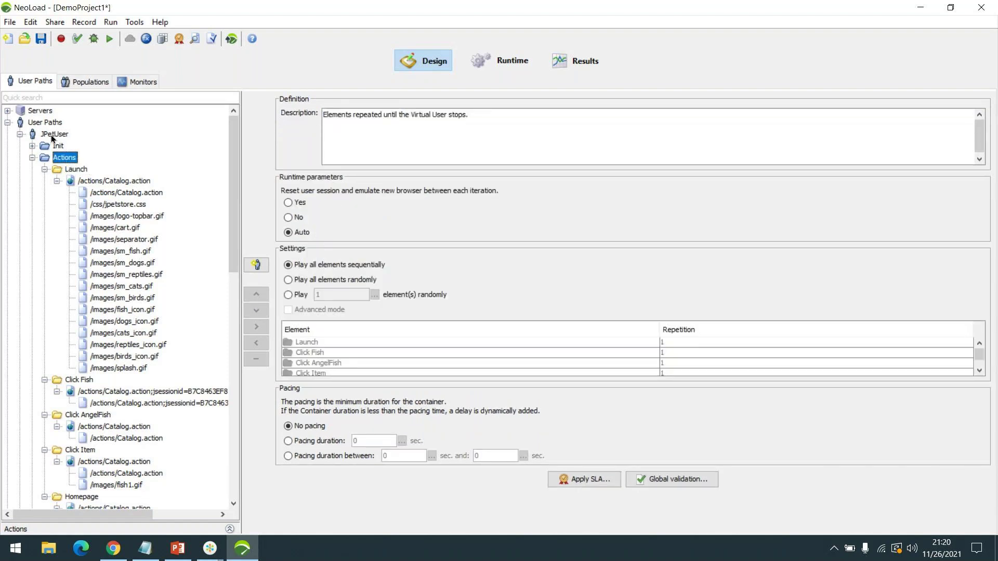
{"action": "left_click", "coordinate": [52, 137]}
{"action": "left_click", "coordinate": [62, 160]}
{"action": "left_click", "coordinate": [33, 158]}
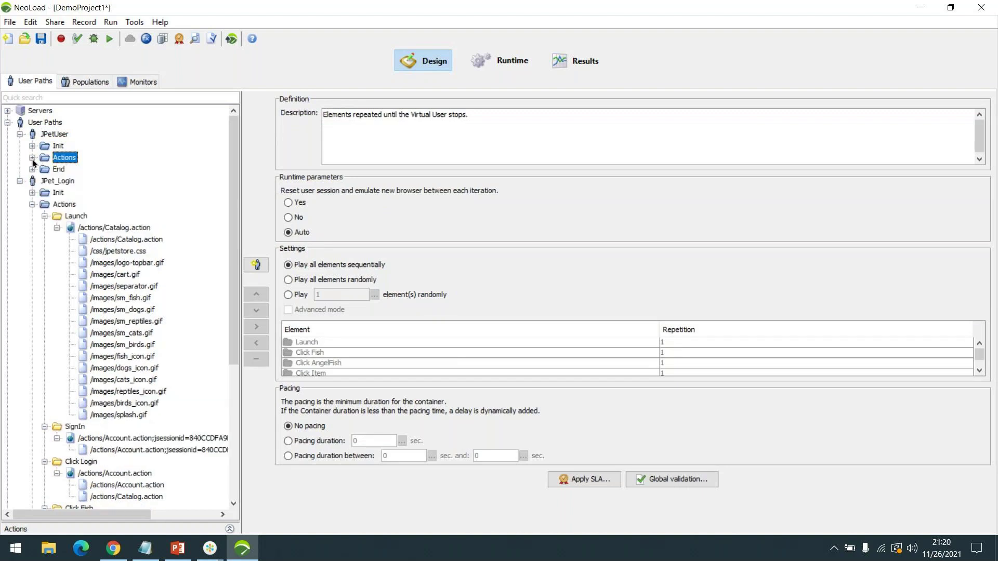
{"action": "double_click", "coordinate": [62, 158]}
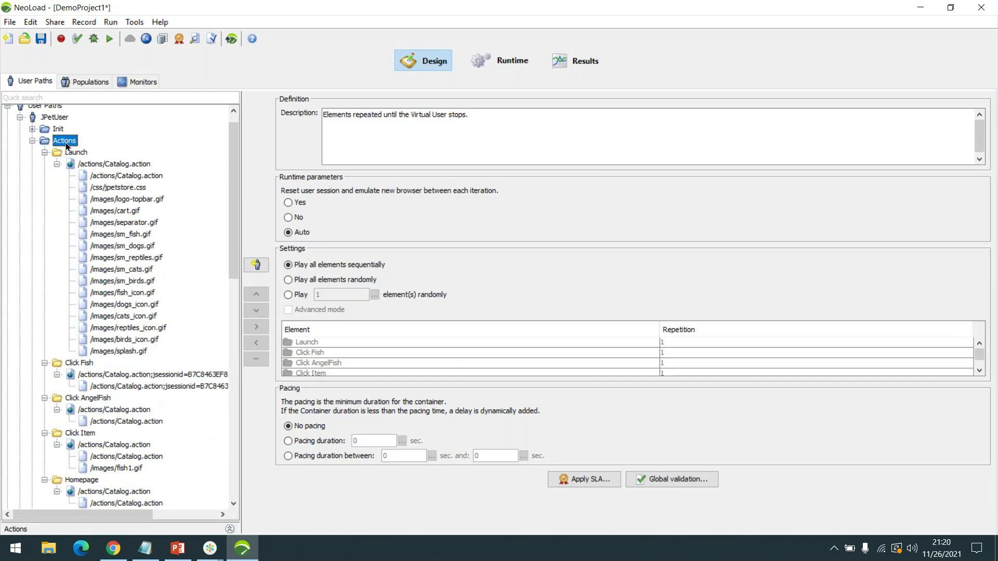
{"action": "double_click", "coordinate": [66, 142]}
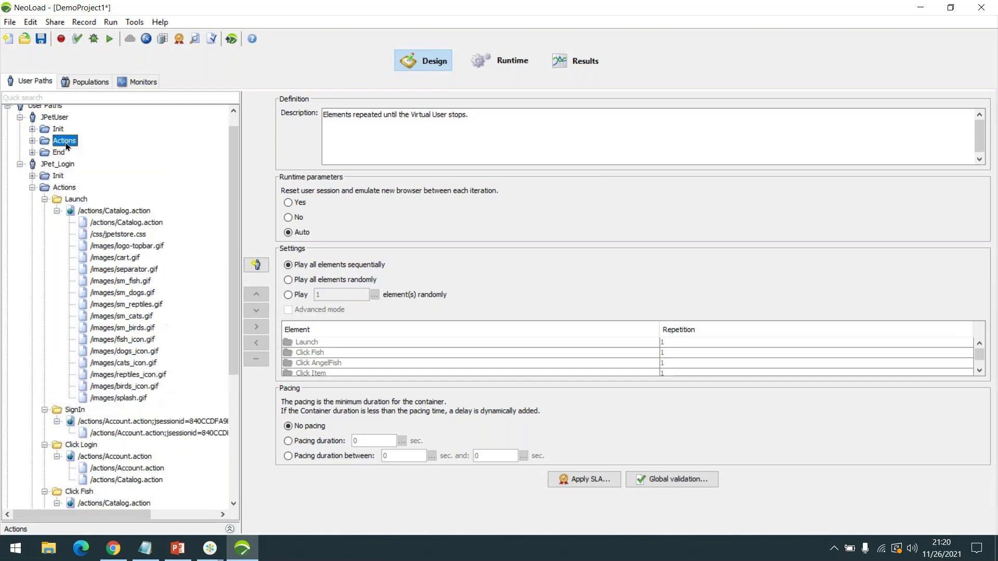
{"action": "left_click", "coordinate": [55, 155]}
{"action": "left_click", "coordinate": [65, 144]}
{"action": "double_click", "coordinate": [65, 144]}
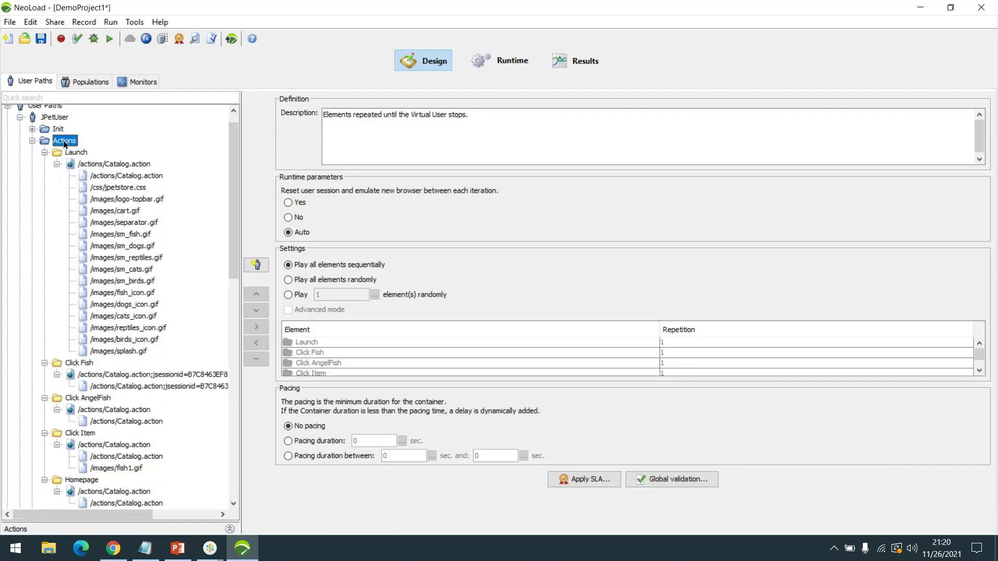
- Collapse JPet_Login's Launch through SignOut folders, then expand only its Homepage folder
{"action": "scroll", "coordinate": [46, 273], "scroll_direction": "down", "scroll_amount": 6}
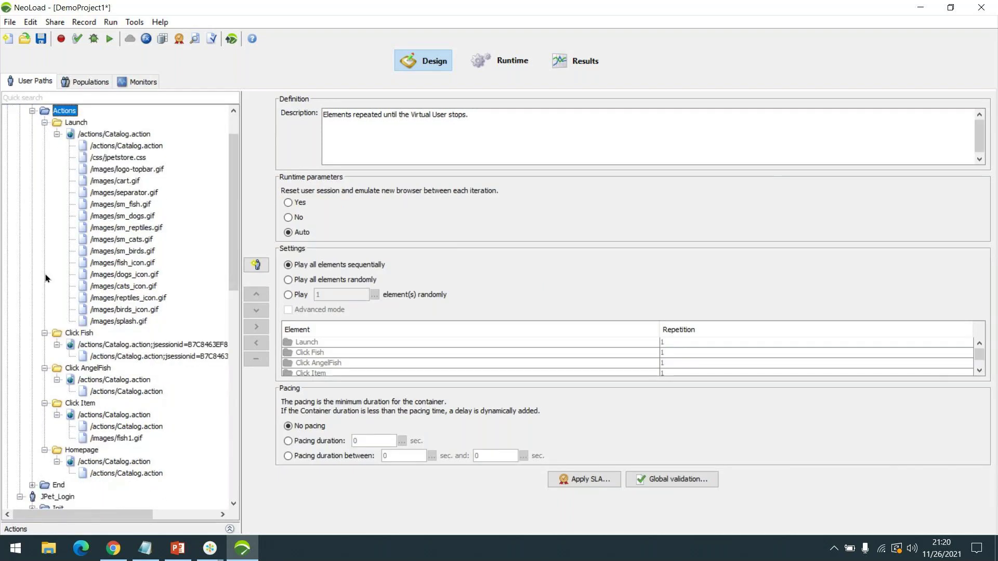
{"action": "scroll", "coordinate": [142, 293], "scroll_direction": "down", "scroll_amount": 2}
{"action": "scroll", "coordinate": [159, 283], "scroll_direction": "up", "scroll_amount": 8}
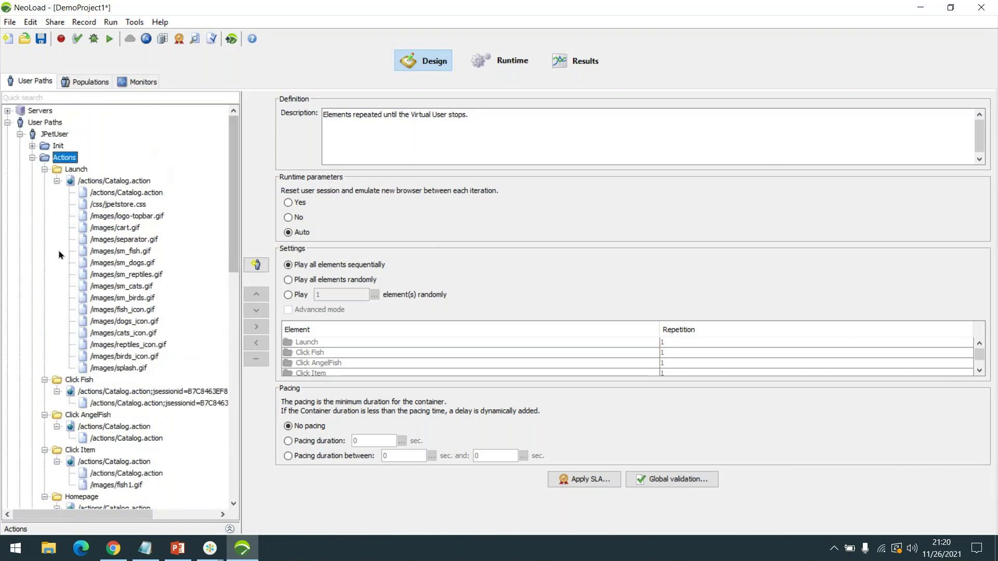
{"action": "scroll", "coordinate": [112, 284], "scroll_direction": "down", "scroll_amount": 2}
{"action": "scroll", "coordinate": [136, 275], "scroll_direction": "up", "scroll_amount": 2}
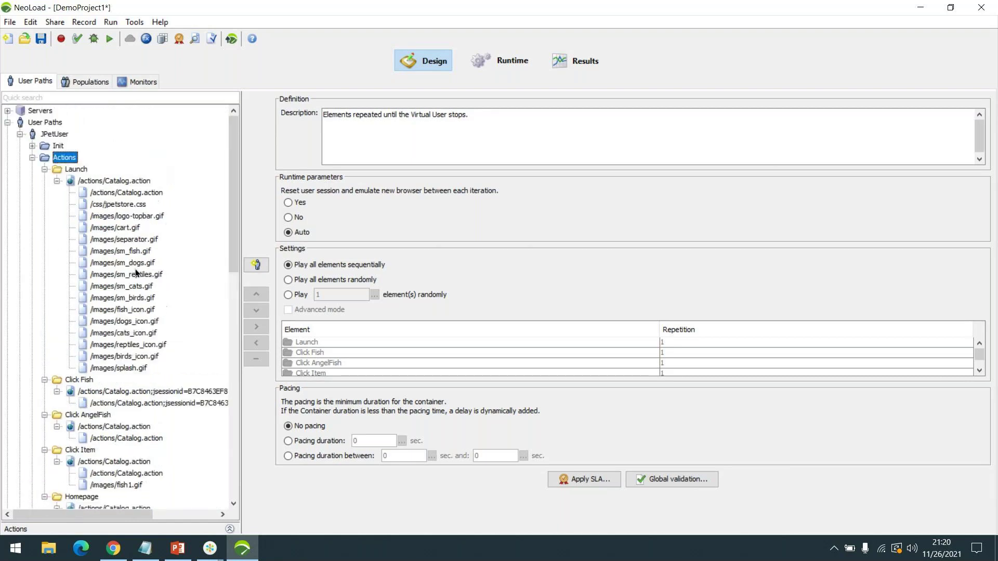
{"action": "scroll", "coordinate": [135, 323], "scroll_direction": "down", "scroll_amount": 3}
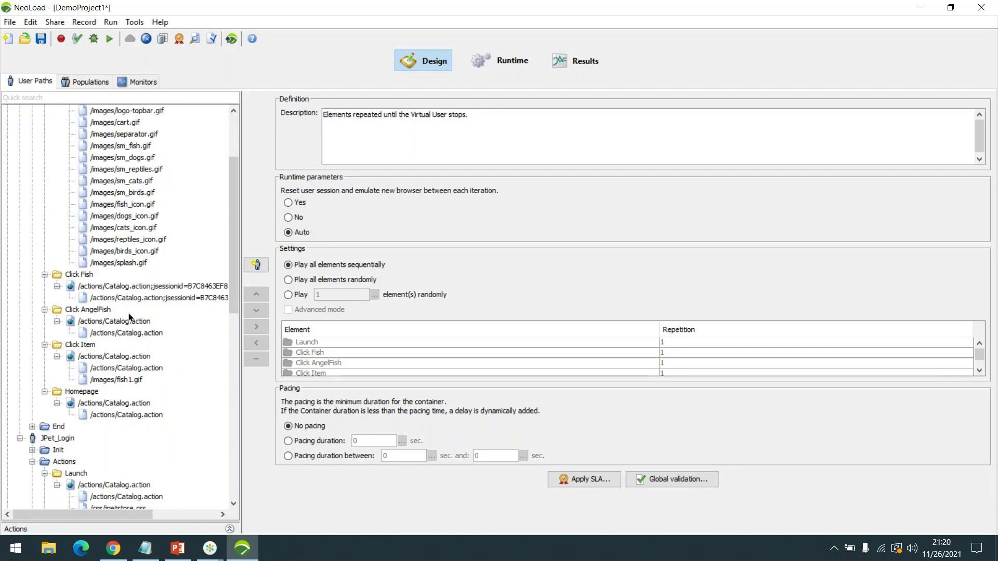
{"action": "scroll", "coordinate": [134, 324], "scroll_direction": "down", "scroll_amount": 3}
{"action": "left_click", "coordinate": [45, 367]}
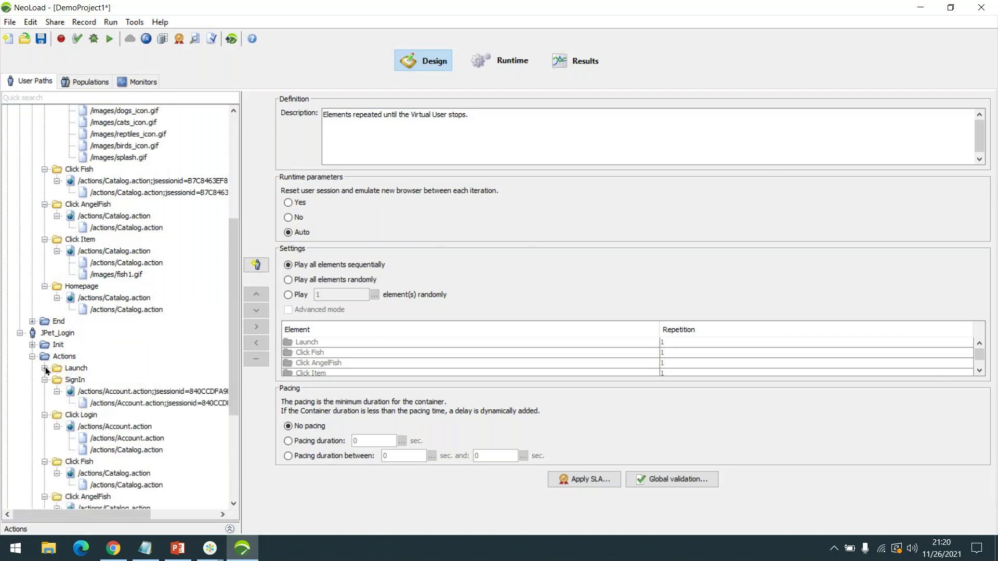
{"action": "left_click", "coordinate": [45, 380]}
{"action": "left_click", "coordinate": [45, 392]}
{"action": "left_click", "coordinate": [45, 404]}
{"action": "left_click", "coordinate": [44, 415]}
{"action": "left_click", "coordinate": [44, 427]}
{"action": "left_click", "coordinate": [45, 439]}
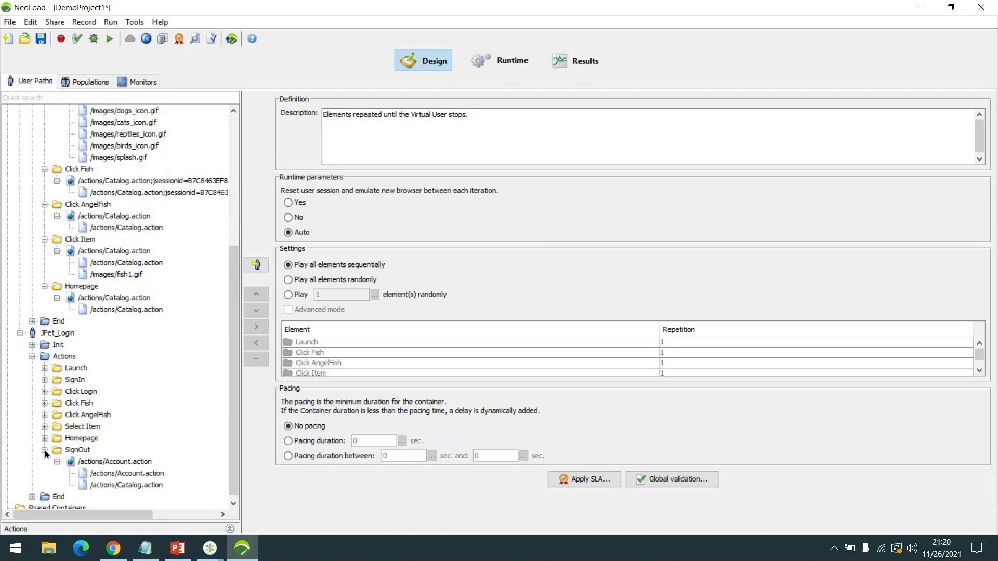
{"action": "left_click", "coordinate": [45, 450]}
{"action": "left_click", "coordinate": [45, 468]}
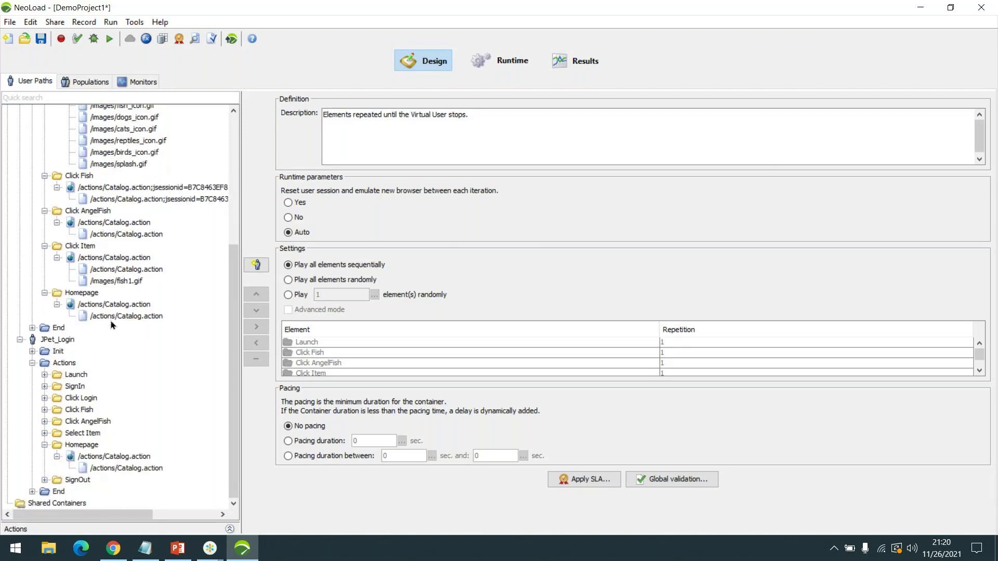
- Compare the Homepage Catalog.action pages and requests in JPetUser and JPet_Login
{"action": "left_click", "coordinate": [112, 318]}
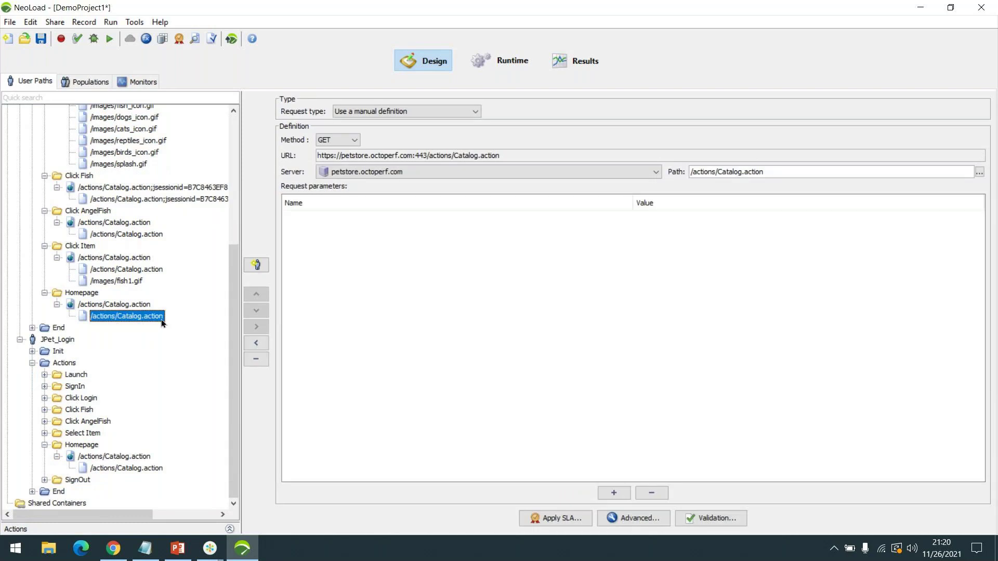
{"action": "left_click", "coordinate": [116, 469]}
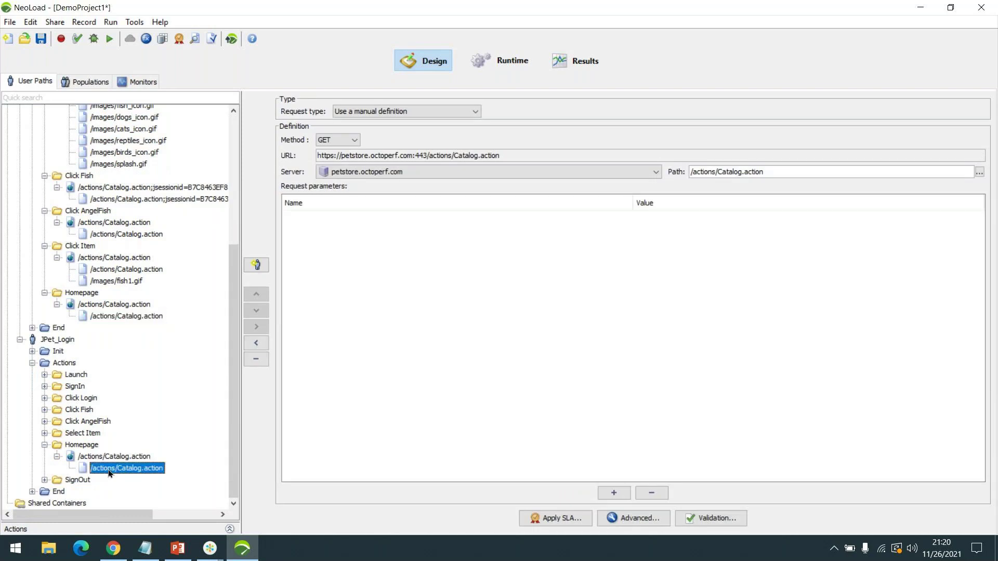
{"action": "left_click", "coordinate": [115, 457]}
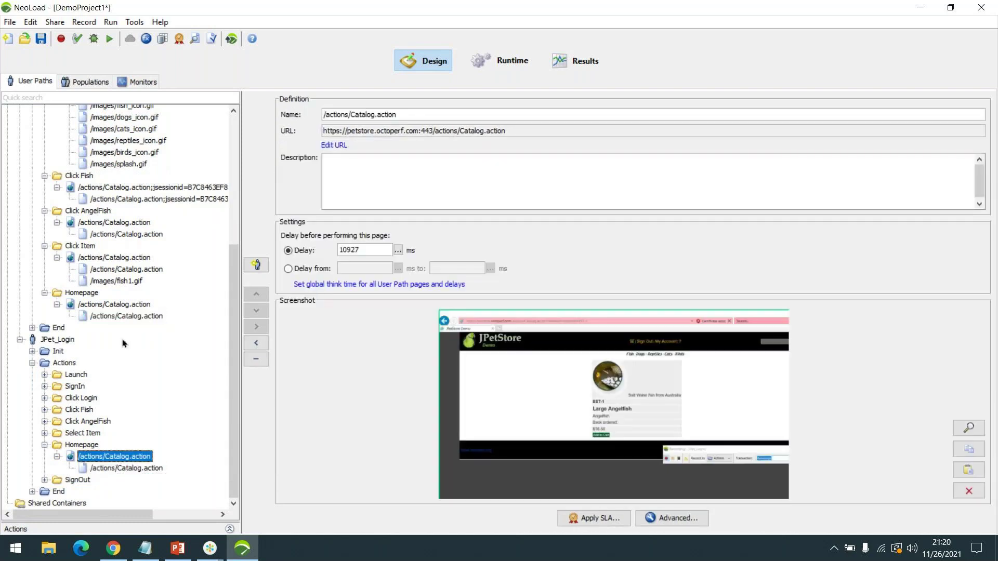
{"action": "left_click", "coordinate": [125, 317]}
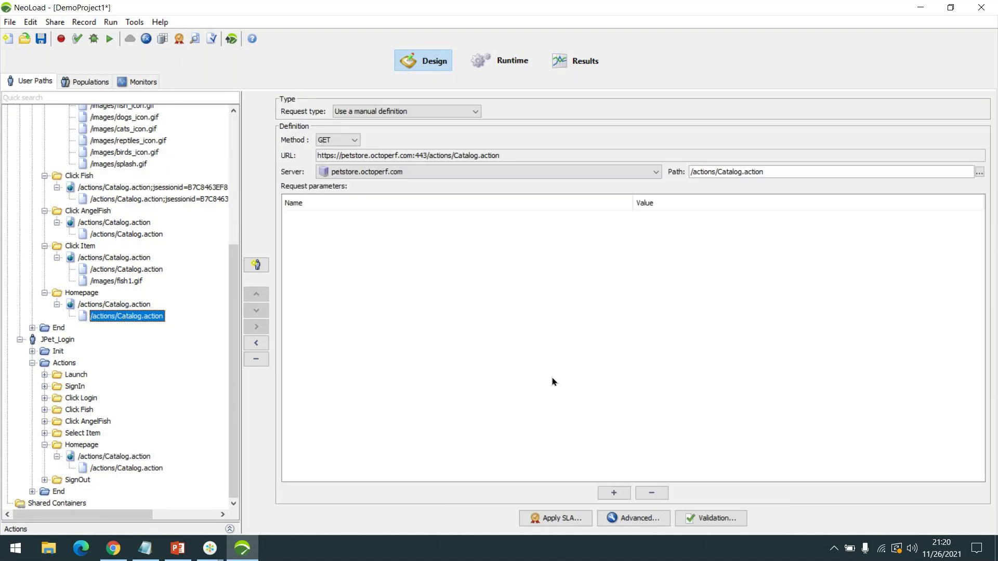
{"action": "left_click", "coordinate": [101, 305]}
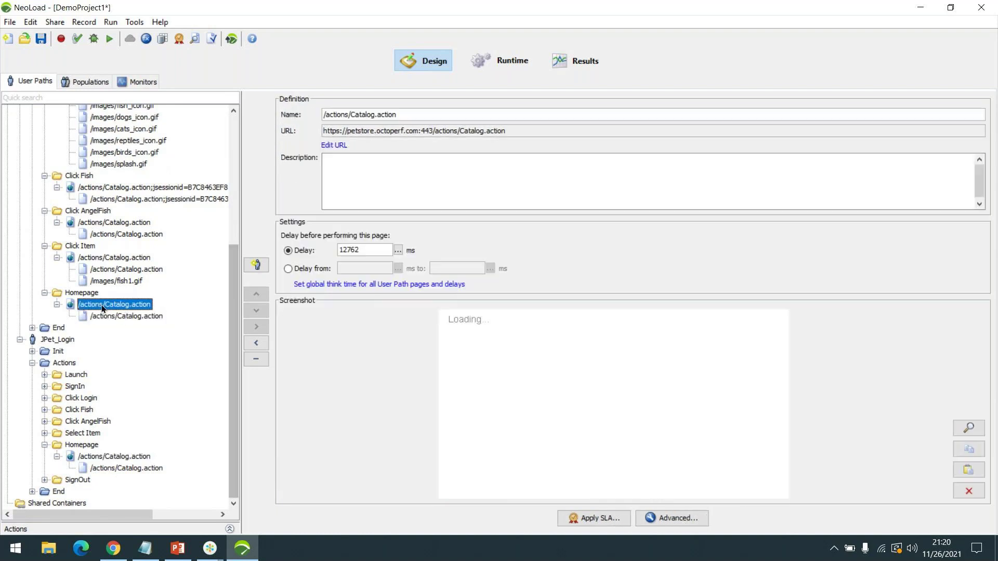
- Collapse both Homepage folders and select JPetUser's /images/fish1.gif request under Click Item
{"action": "left_click", "coordinate": [45, 445]}
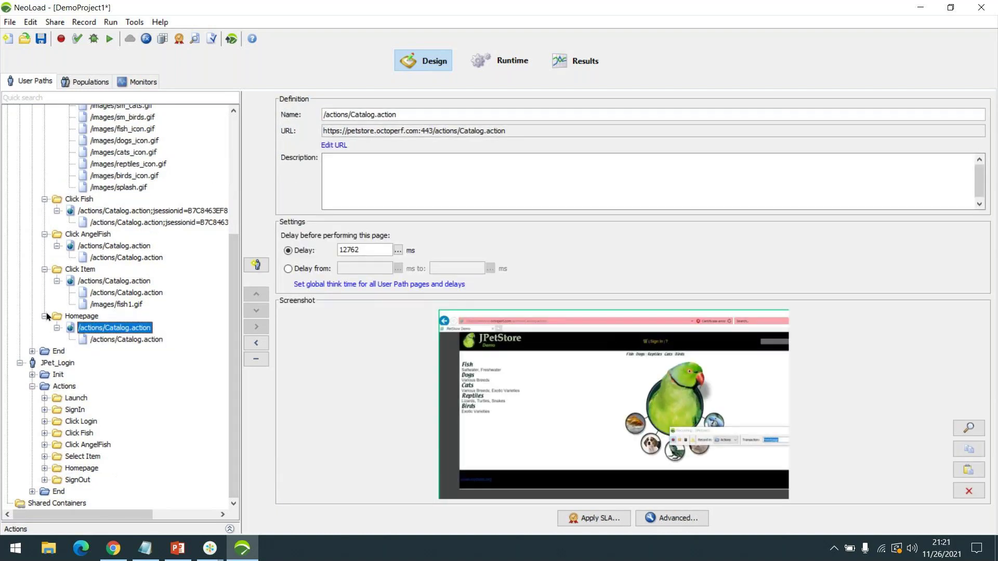
{"action": "left_click", "coordinate": [46, 316]}
{"action": "left_click", "coordinate": [100, 328]}
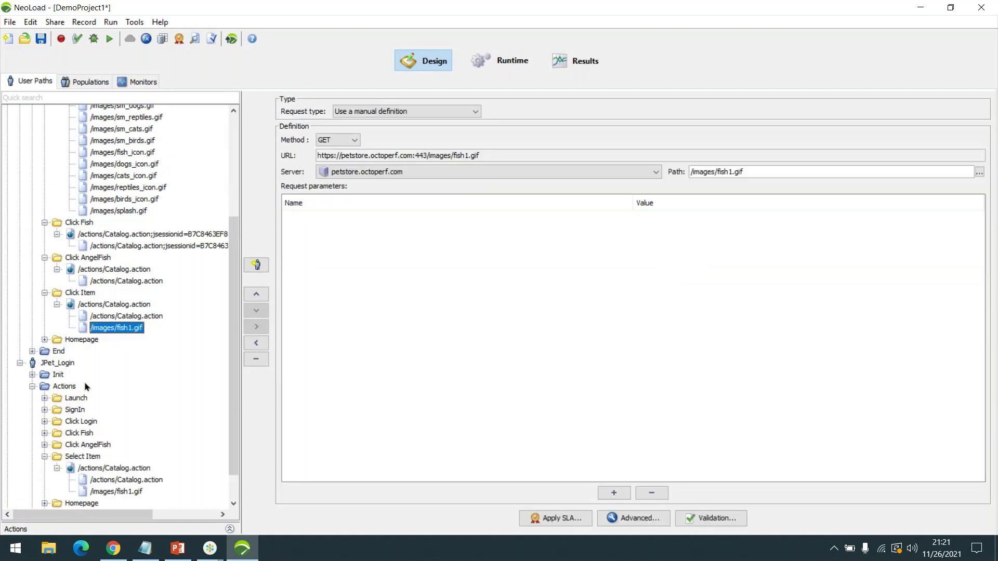
- Compare Select Item's fish1.gif and Catalog.action (itemId EST-1) requests with Click Item's, then collapse Click Item
{"action": "left_click", "coordinate": [45, 457]}
{"action": "left_click", "coordinate": [120, 458]}
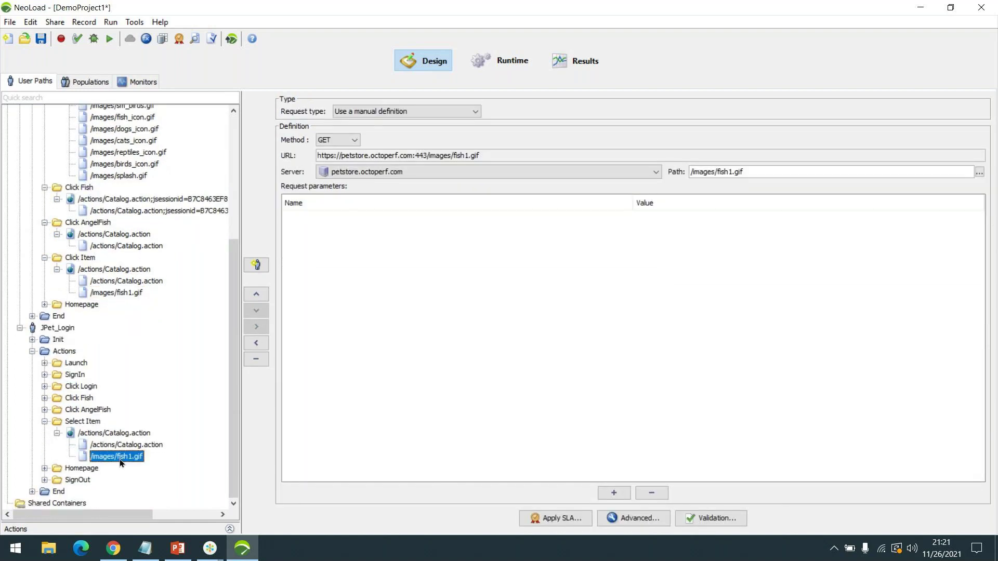
{"action": "left_click", "coordinate": [133, 283]}
{"action": "left_click", "coordinate": [128, 293]}
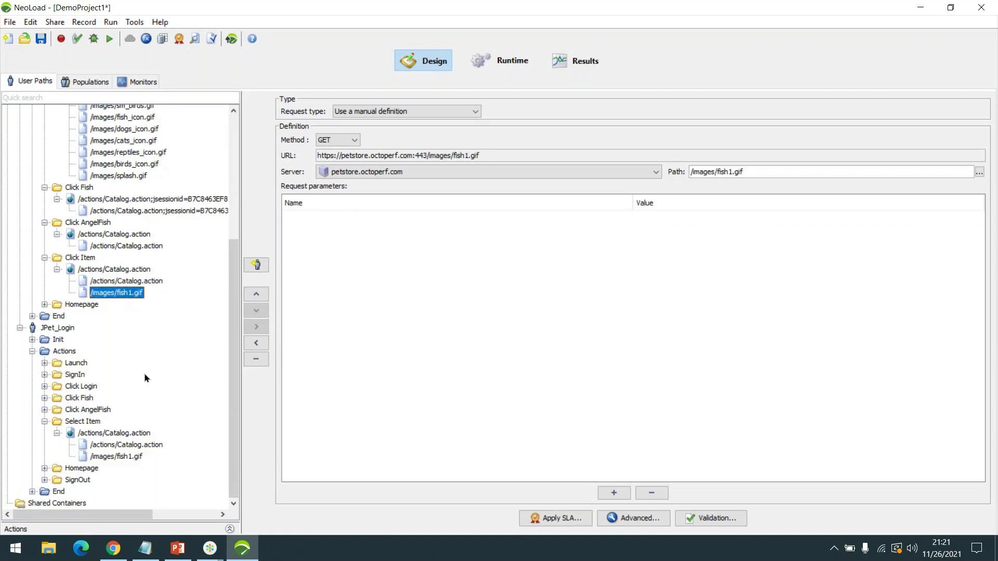
{"action": "left_click", "coordinate": [131, 458]}
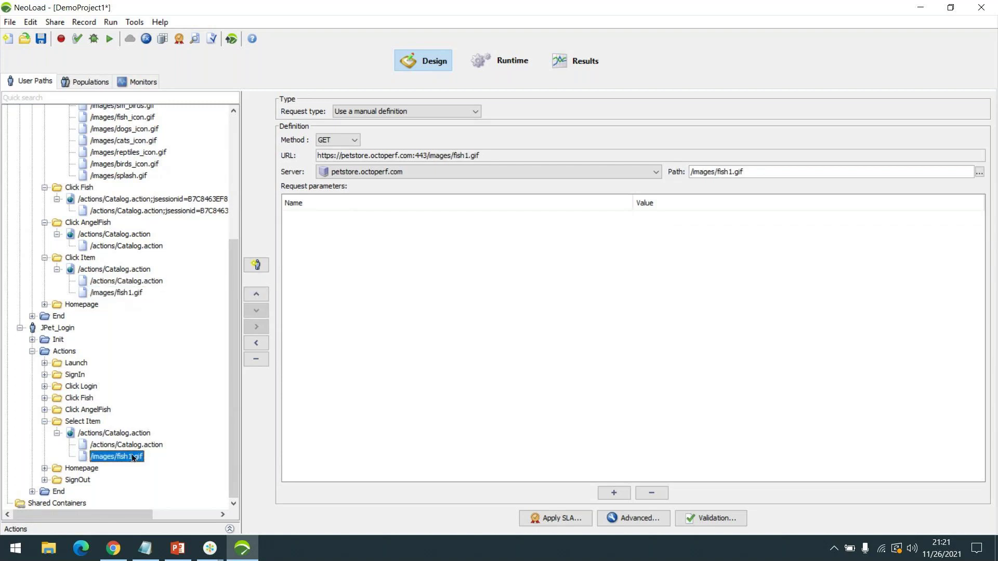
{"action": "left_click", "coordinate": [134, 446]}
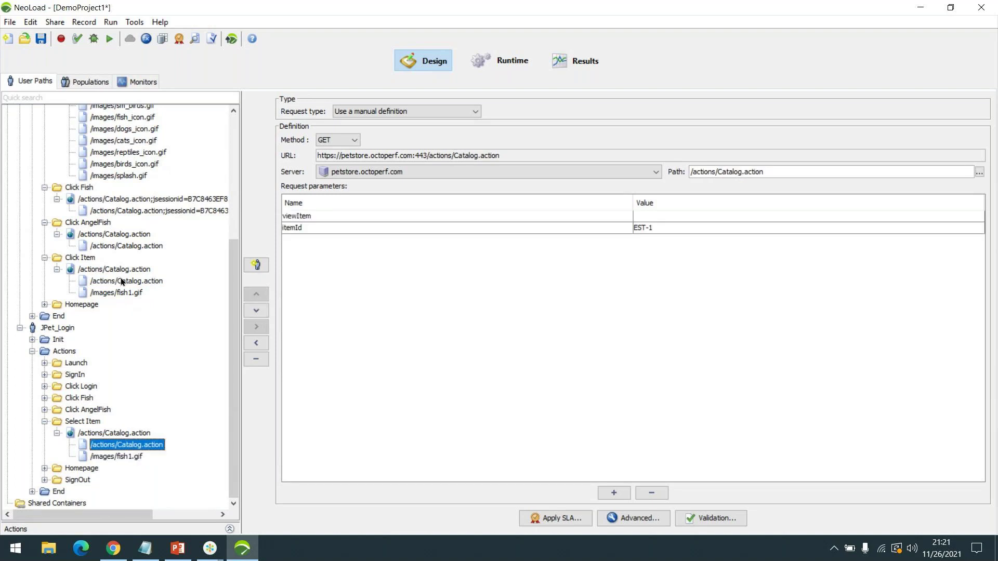
{"action": "left_click", "coordinate": [120, 280]}
{"action": "left_click", "coordinate": [110, 447]}
{"action": "left_click", "coordinate": [138, 281]}
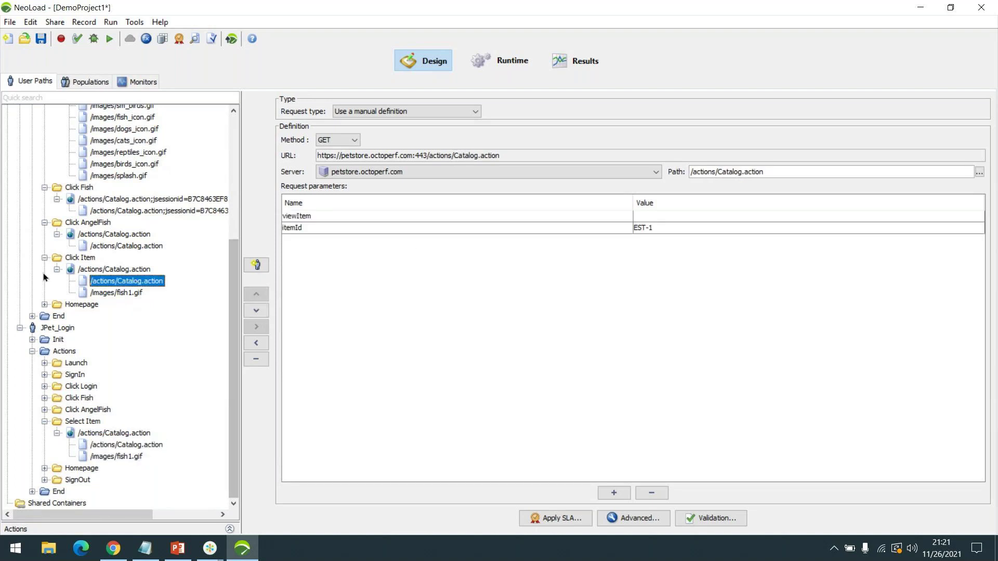
{"action": "left_click", "coordinate": [45, 258]}
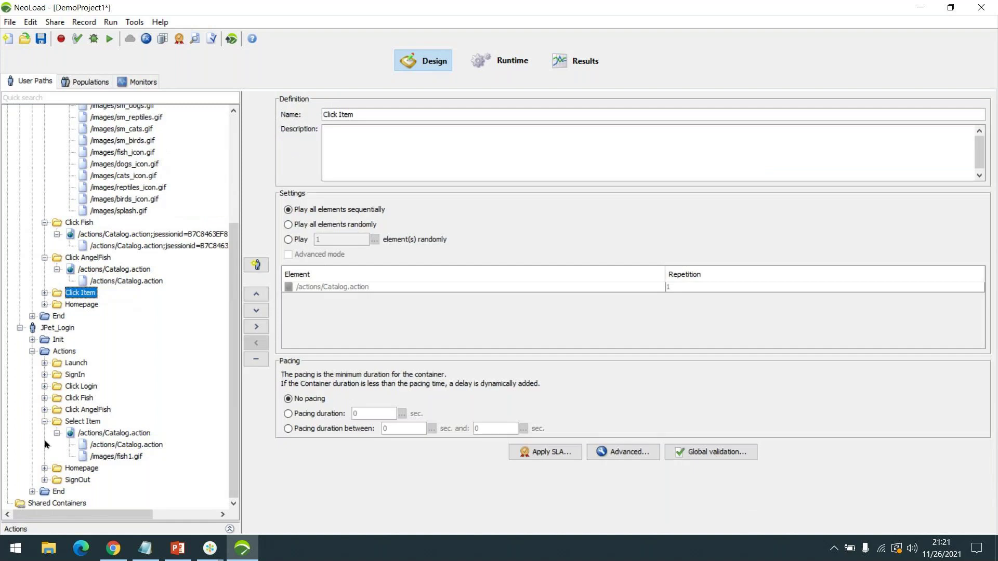
- Compare the Click AngelFish requests and pages (productId FI-SW-01) in JPetUser and JPet_Login
{"action": "left_click", "coordinate": [44, 422]}
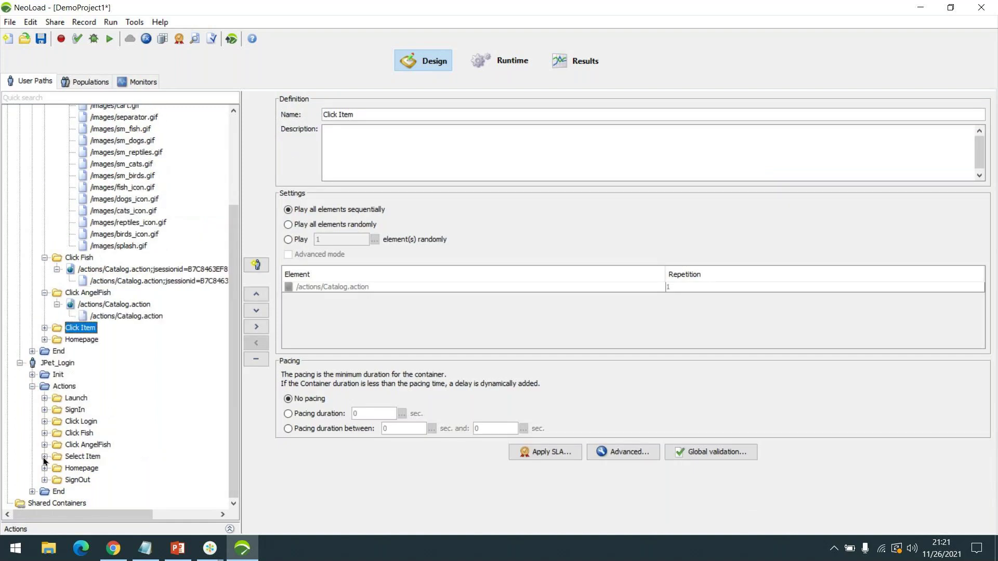
{"action": "left_click", "coordinate": [45, 445]}
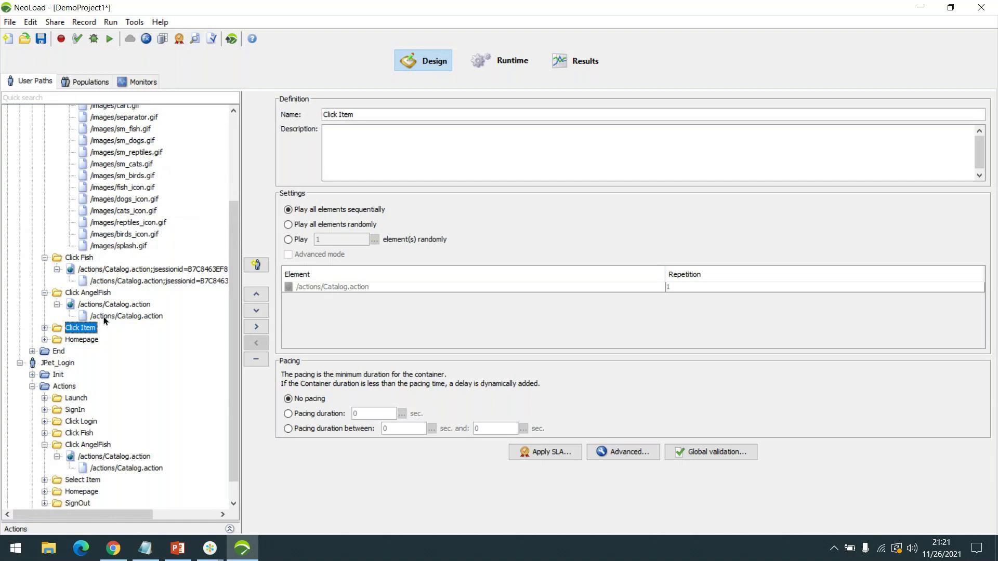
{"action": "left_click", "coordinate": [120, 314]}
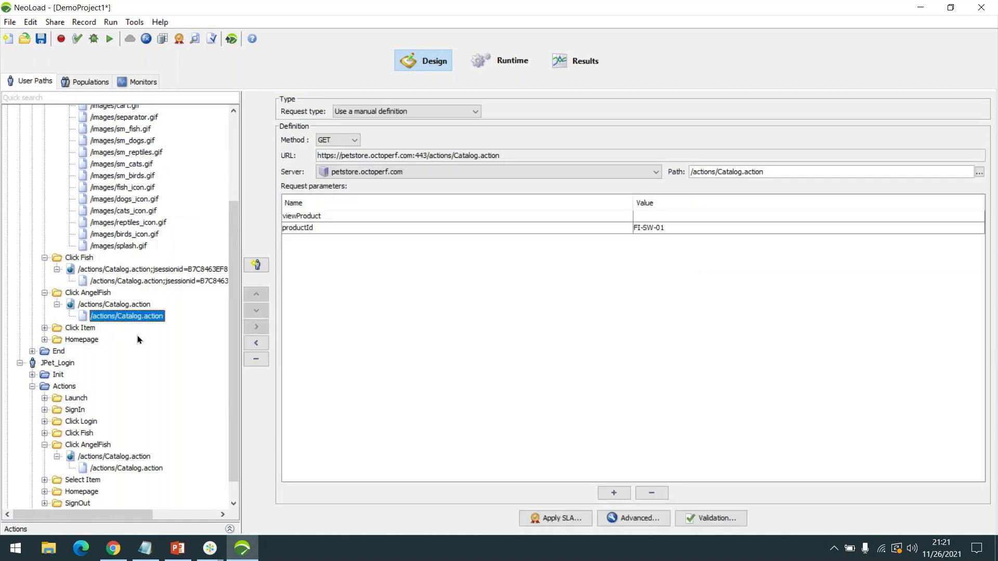
{"action": "left_click", "coordinate": [109, 469]}
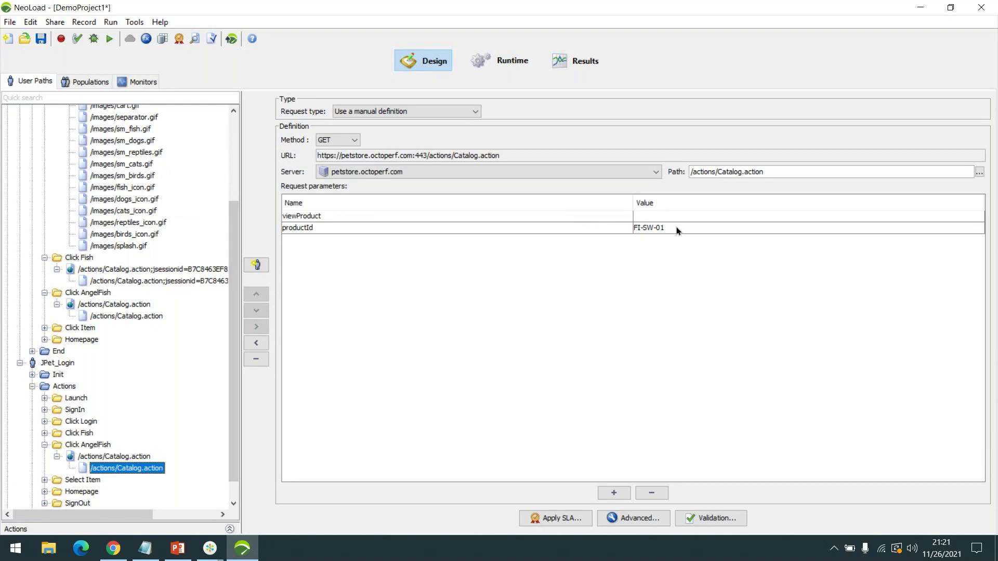
{"action": "left_click", "coordinate": [130, 316]}
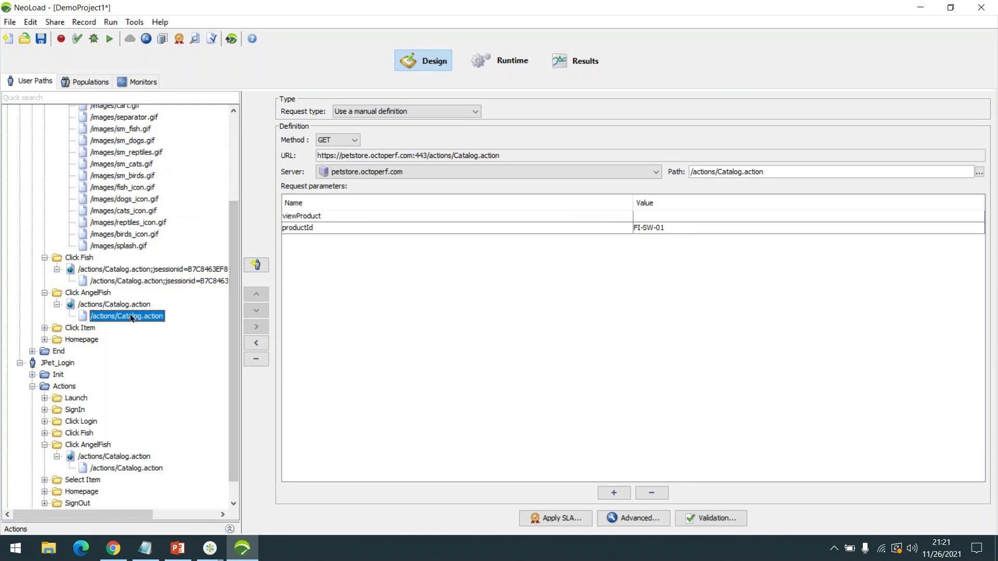
{"action": "left_click", "coordinate": [117, 467]}
{"action": "left_click", "coordinate": [117, 456]}
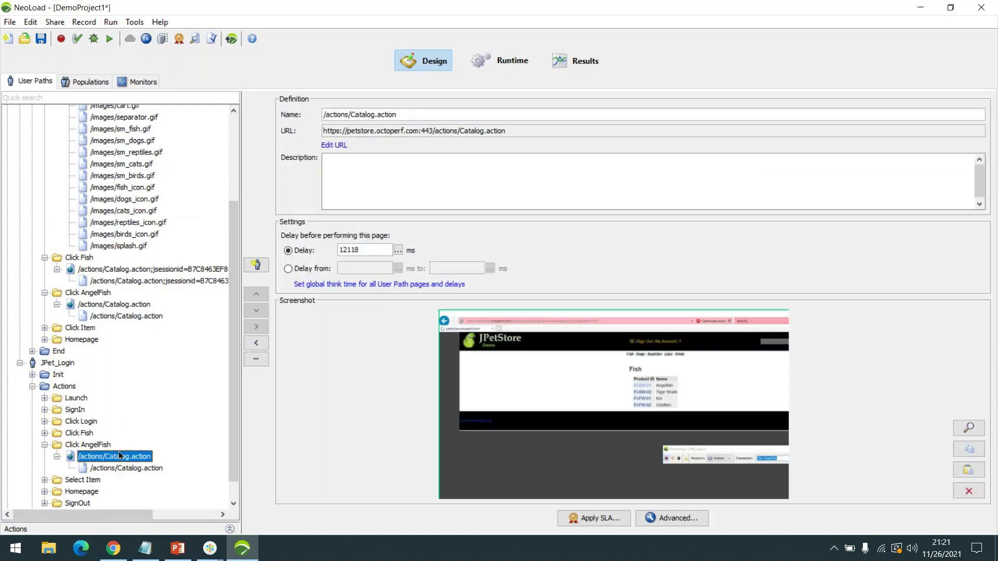
{"action": "left_click", "coordinate": [128, 305]}
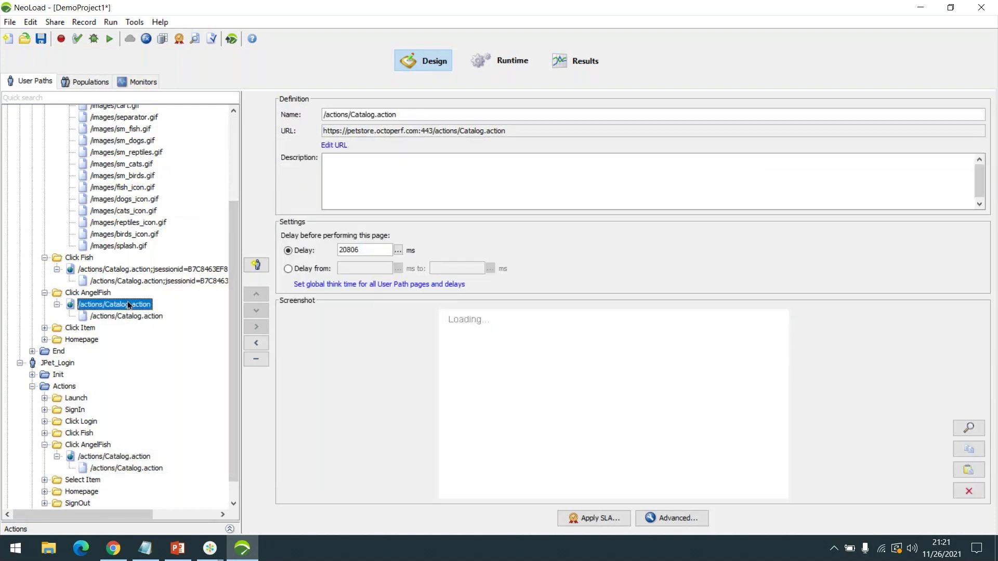
- Collapse both Click AngelFish folders and expand JPet_Login's Click Fish folder
{"action": "left_click", "coordinate": [44, 445]}
{"action": "left_click", "coordinate": [45, 433]}
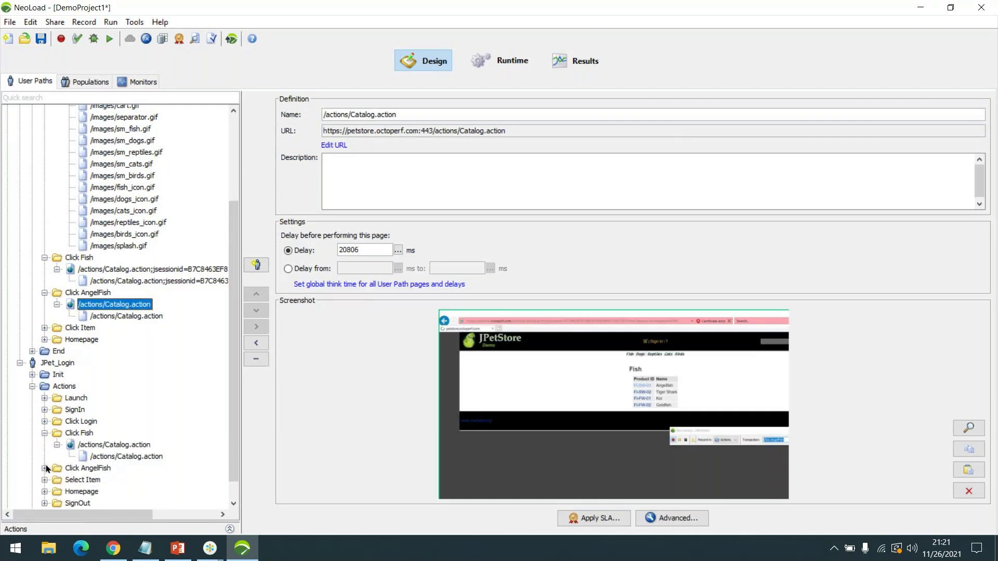
{"action": "left_click", "coordinate": [45, 293]}
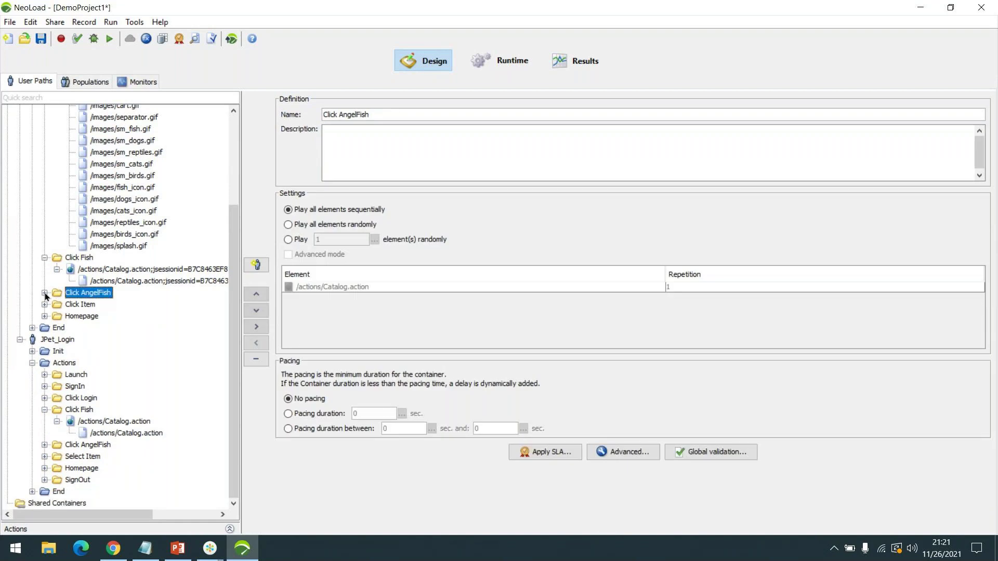
- Compare the jsessionid Catalog.action path with JPet_Login's Click Fish request (categoryId FISH), then expand Click Login
{"action": "left_click", "coordinate": [121, 281]}
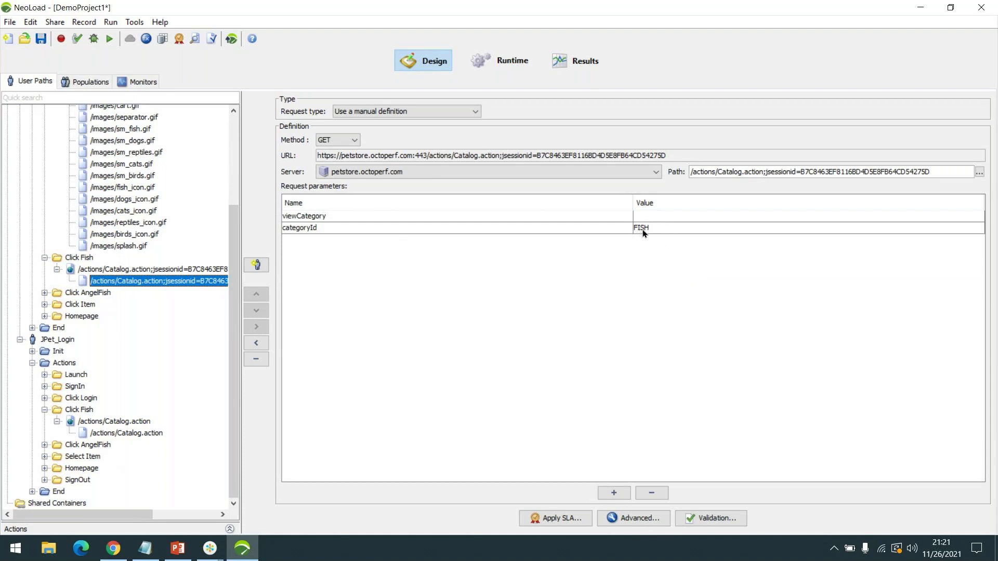
{"action": "left_click", "coordinate": [108, 433]}
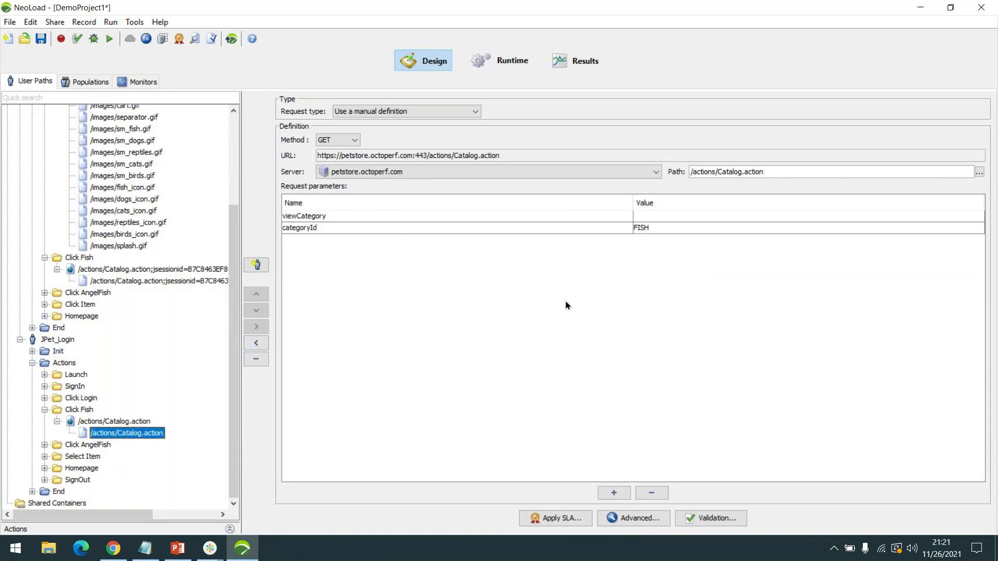
{"action": "left_click", "coordinate": [150, 282]}
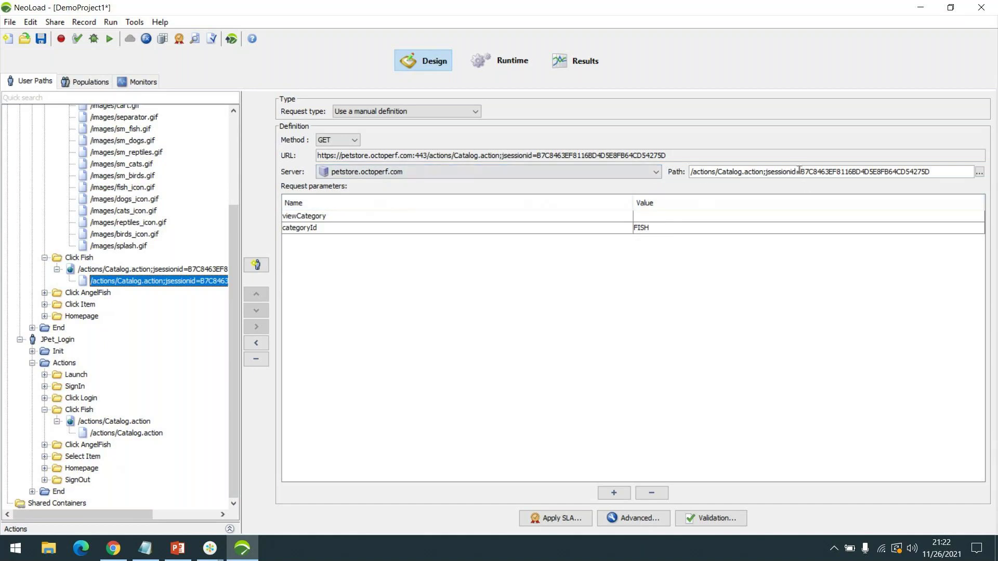
{"action": "left_click", "coordinate": [112, 434]}
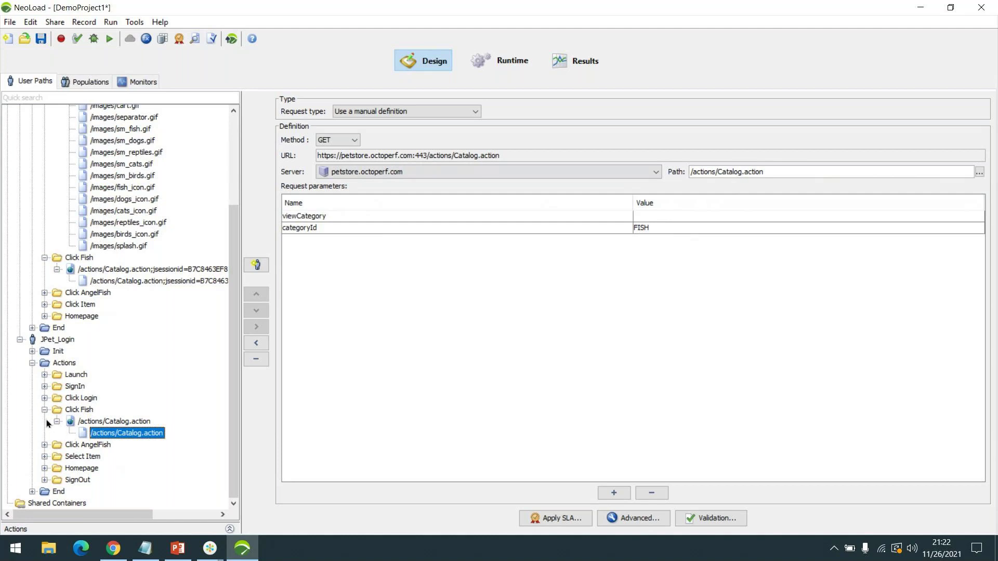
{"action": "left_click", "coordinate": [45, 398]}
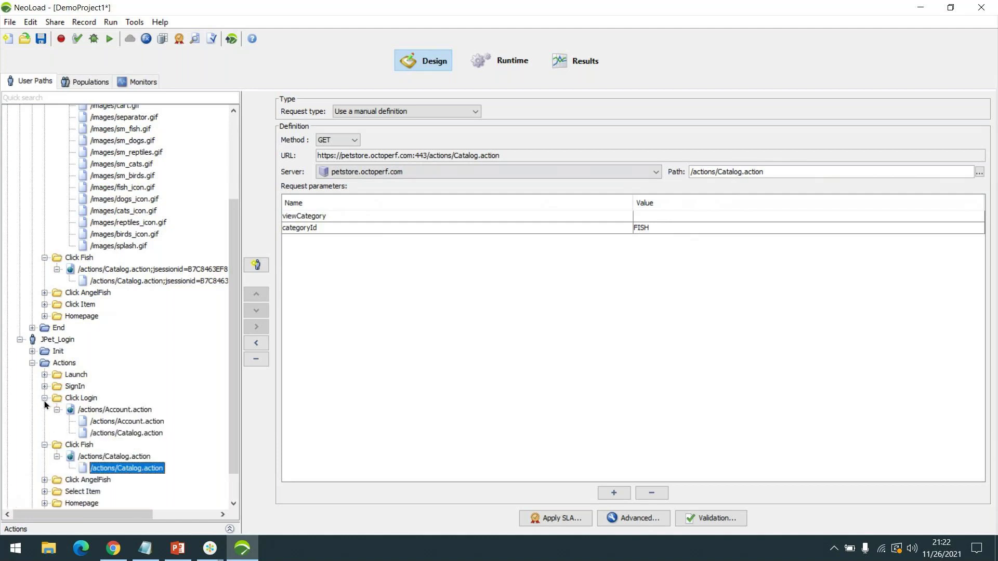
- Review the Launch requests in both user paths: splash.gif and the Catalog.action requests
{"action": "left_click", "coordinate": [45, 445]}
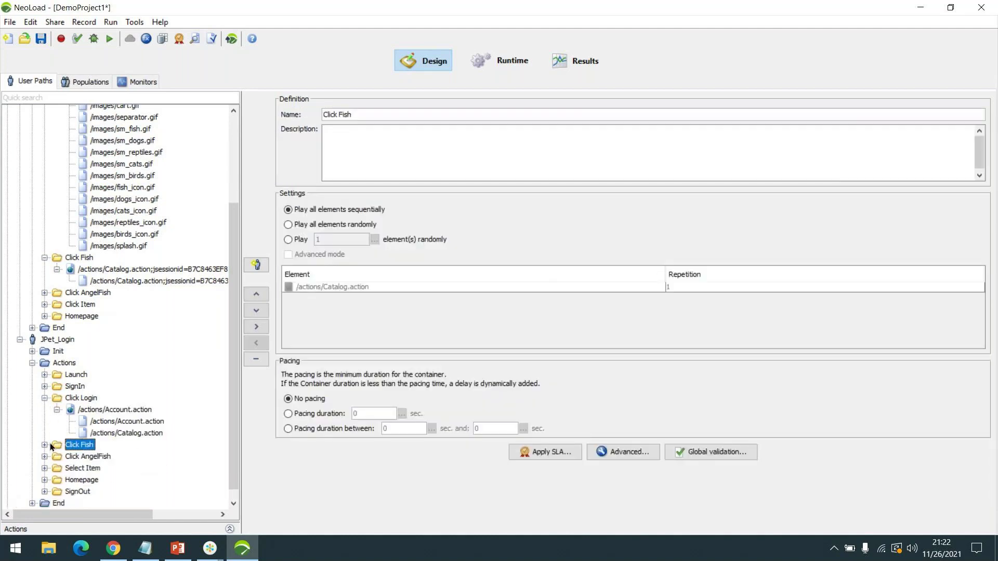
{"action": "scroll", "coordinate": [120, 291], "scroll_direction": "up", "scroll_amount": 1}
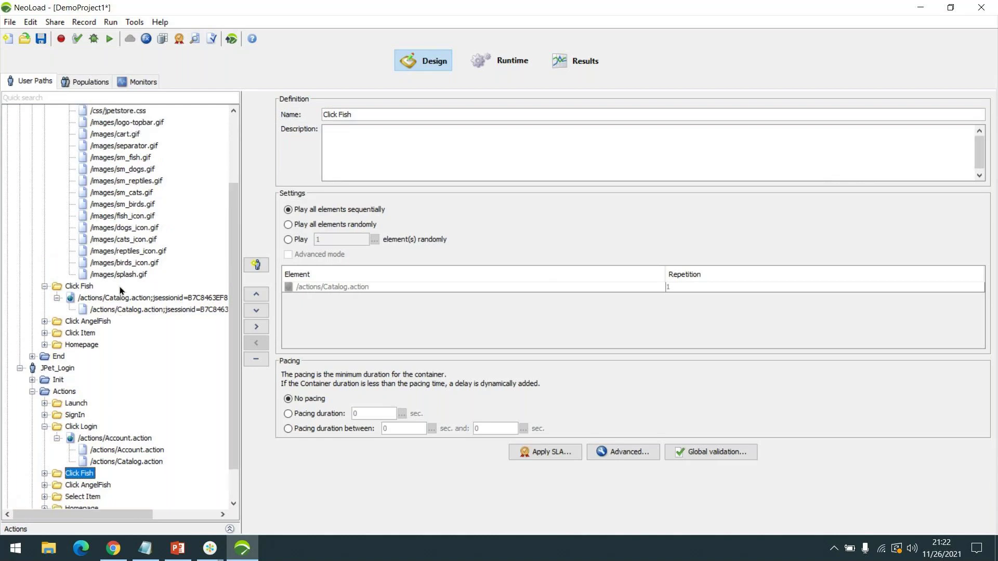
{"action": "scroll", "coordinate": [108, 266], "scroll_direction": "up", "scroll_amount": 3}
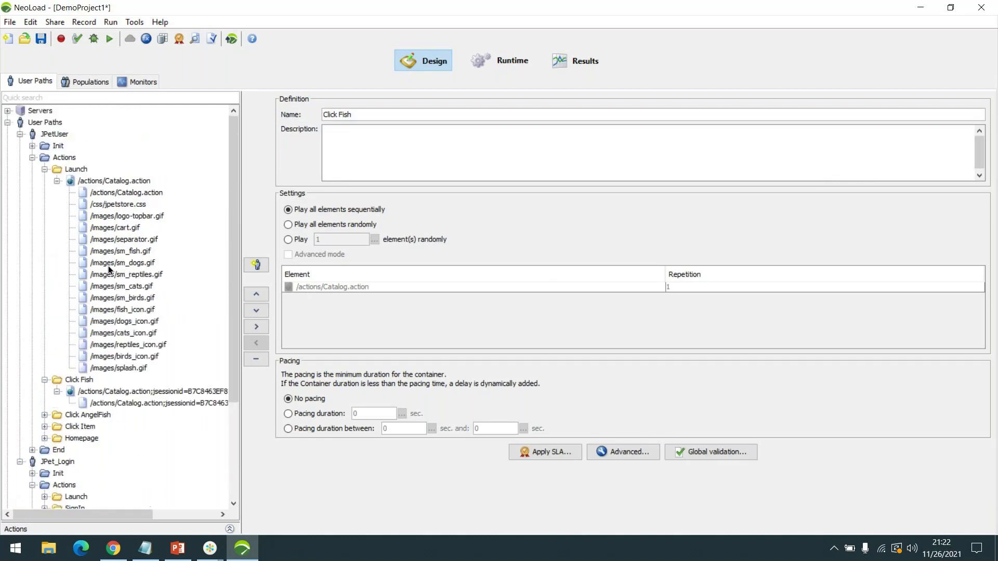
{"action": "left_click", "coordinate": [124, 369]}
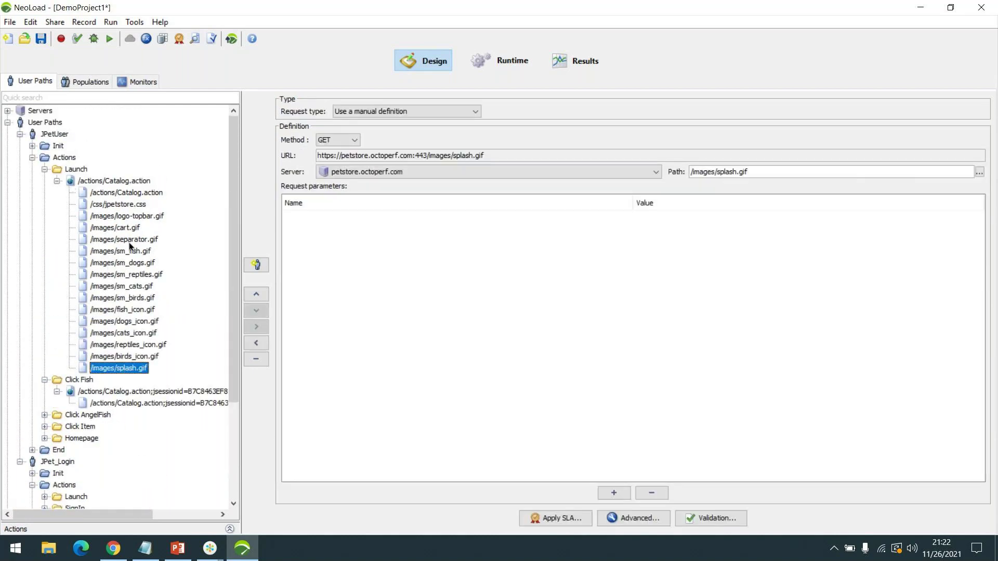
{"action": "left_click", "coordinate": [118, 194]}
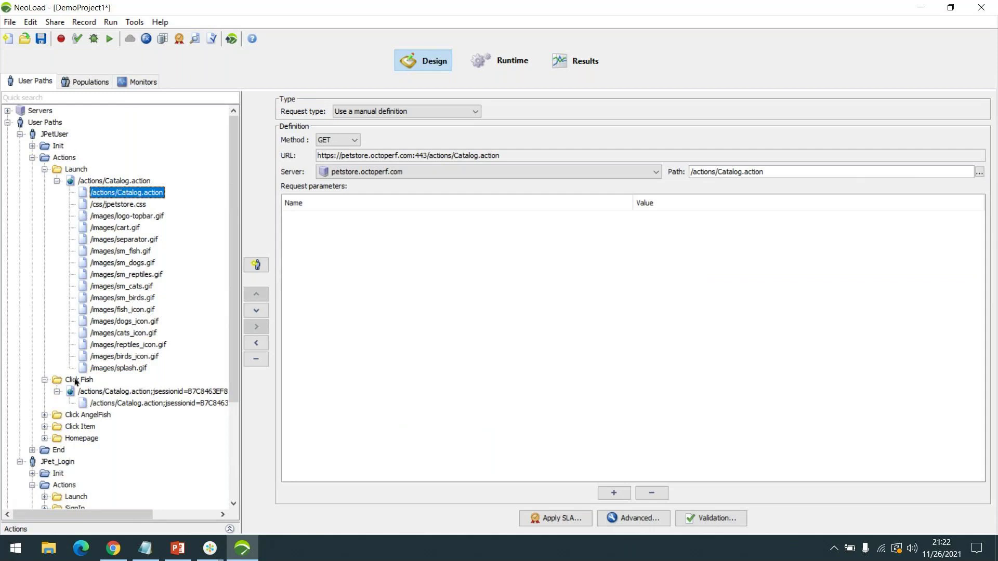
{"action": "left_click", "coordinate": [44, 497]}
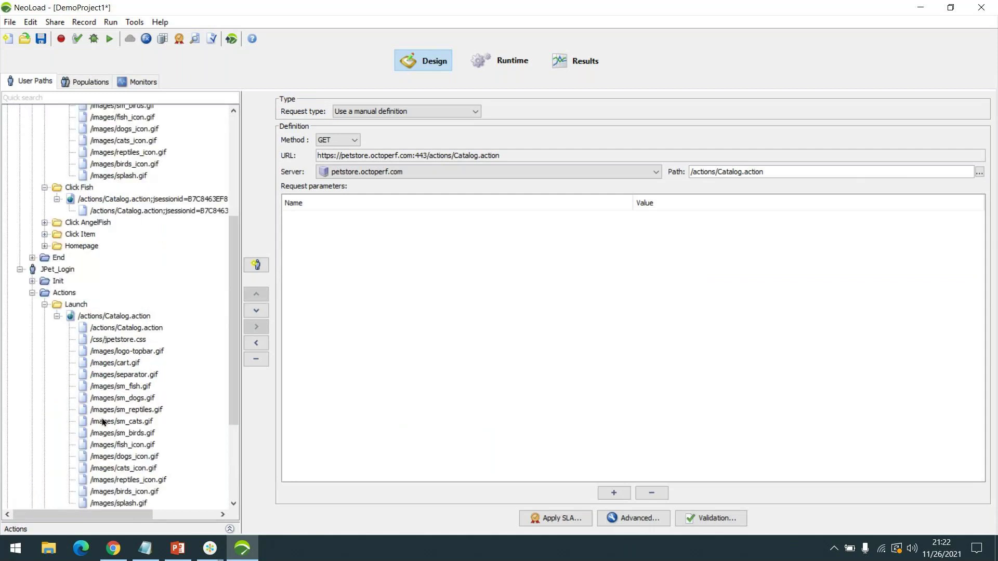
{"action": "scroll", "coordinate": [135, 312], "scroll_direction": "up", "scroll_amount": 6}
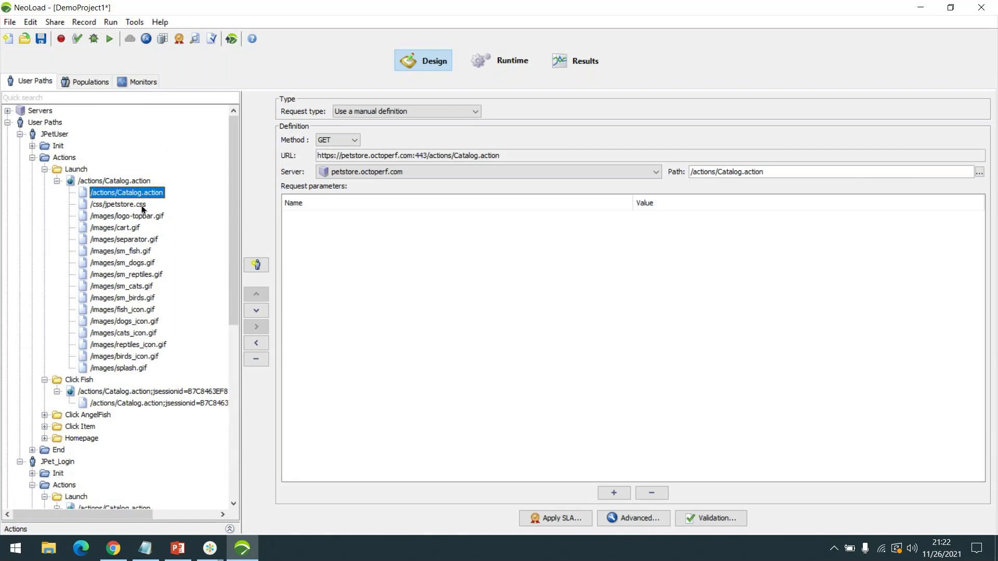
{"action": "scroll", "coordinate": [150, 355], "scroll_direction": "down", "scroll_amount": 4}
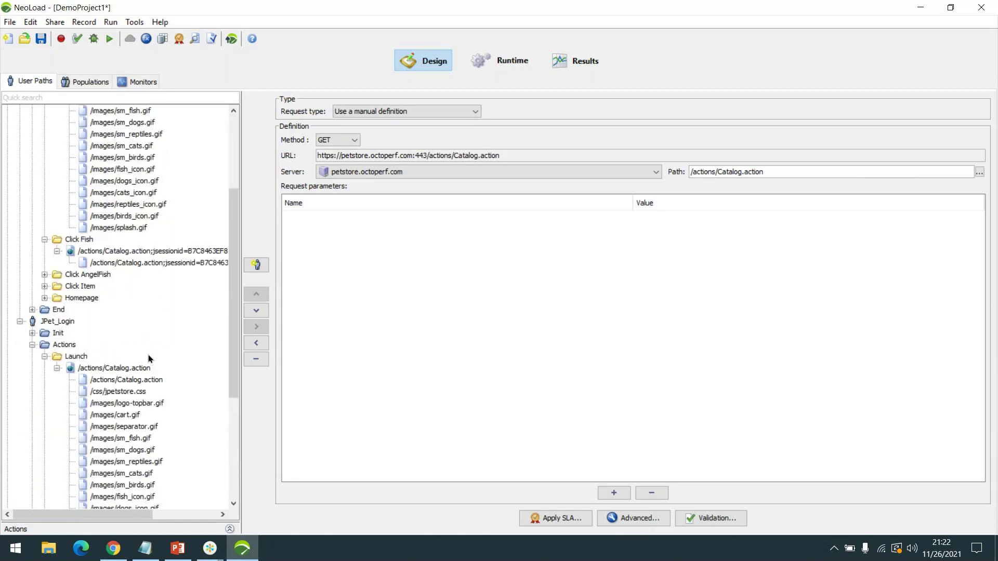
{"action": "scroll", "coordinate": [149, 356], "scroll_direction": "down", "scroll_amount": 2}
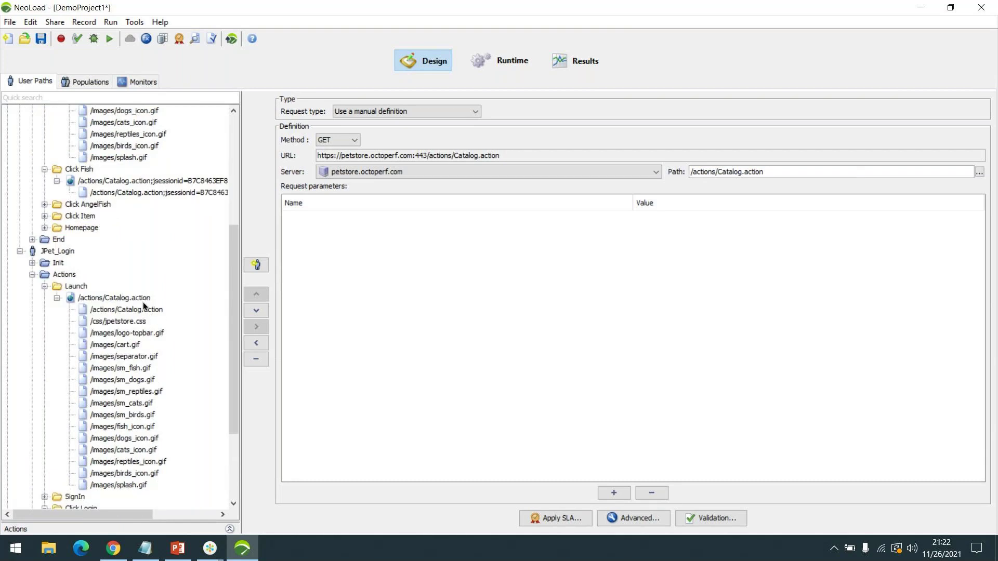
{"action": "left_click", "coordinate": [143, 311]}
{"action": "scroll", "coordinate": [221, 299], "scroll_direction": "up", "scroll_amount": 3}
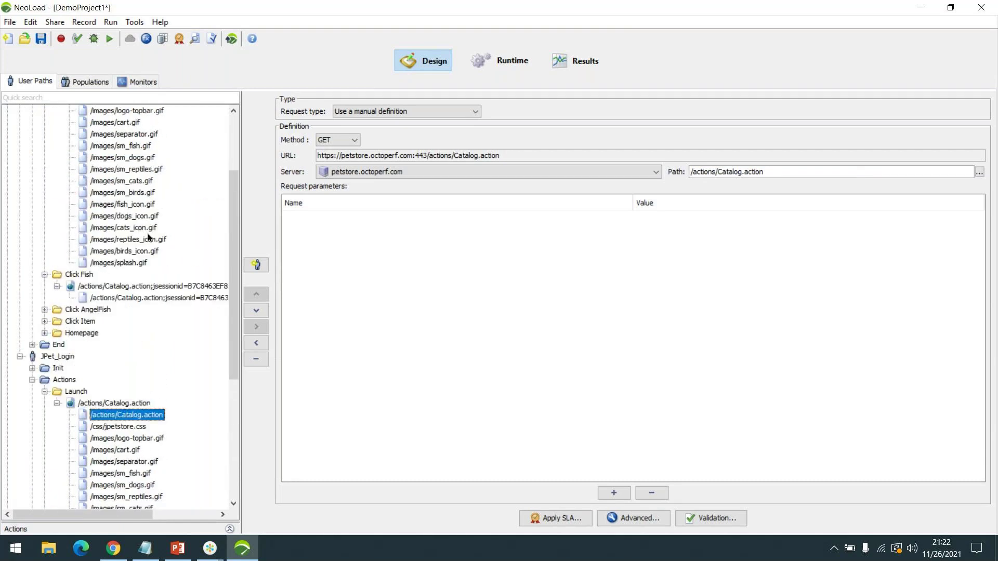
{"action": "scroll", "coordinate": [120, 297], "scroll_direction": "up", "scroll_amount": 6}
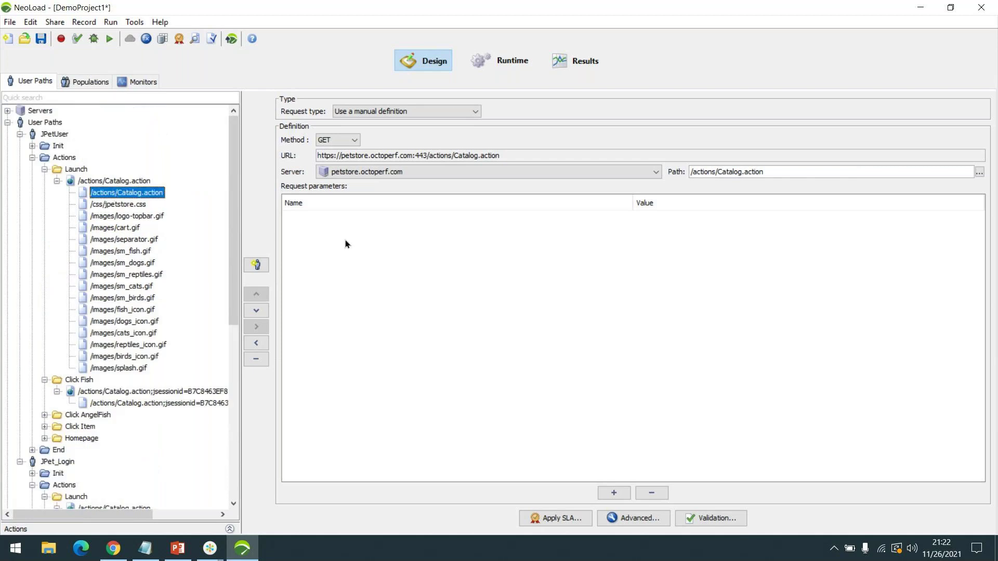
- Collapse Launch and Click Fish, expand SignIn and SignOut, and show SignIn's Account.action;jsessionid request
{"action": "left_click", "coordinate": [42, 170]}
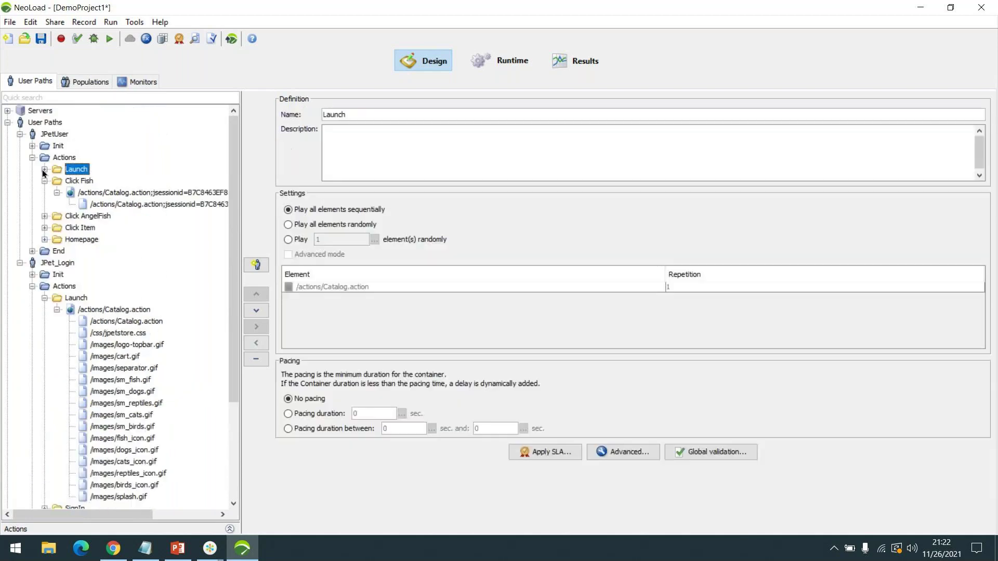
{"action": "left_click", "coordinate": [44, 298]}
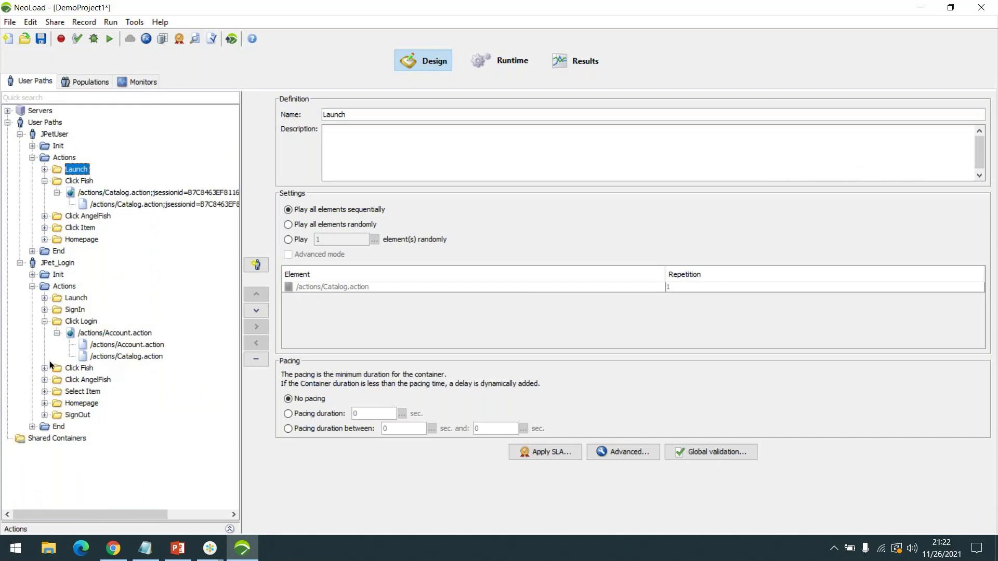
{"action": "left_click", "coordinate": [45, 310]}
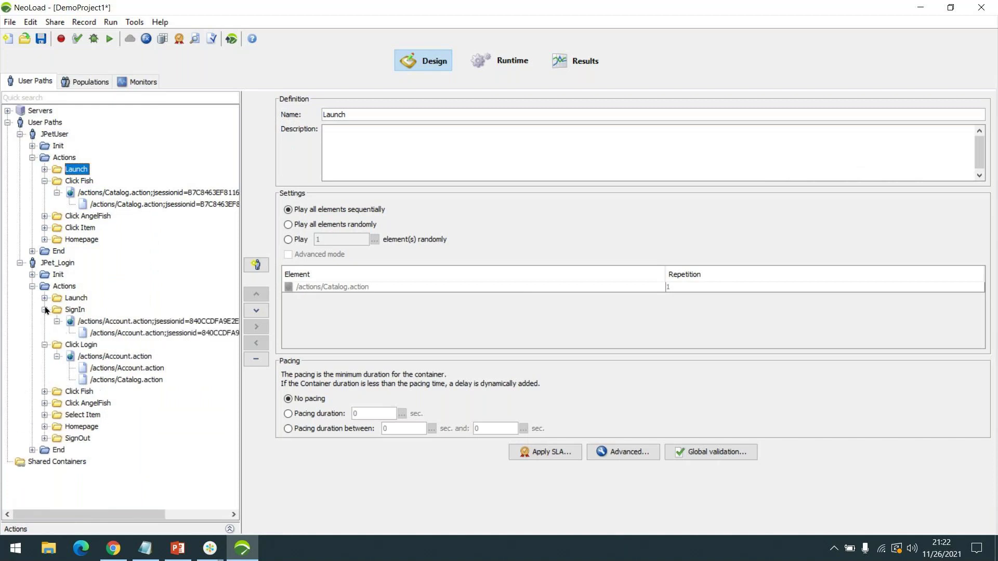
{"action": "left_click", "coordinate": [44, 181]}
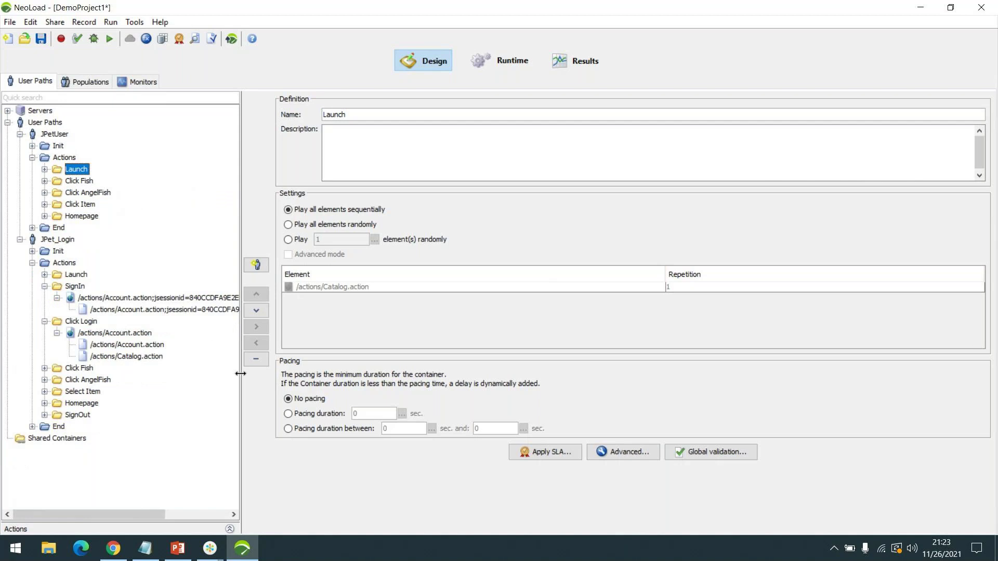
{"action": "left_click_drag", "start_coordinate": [240, 387], "coordinate": [295, 388]}
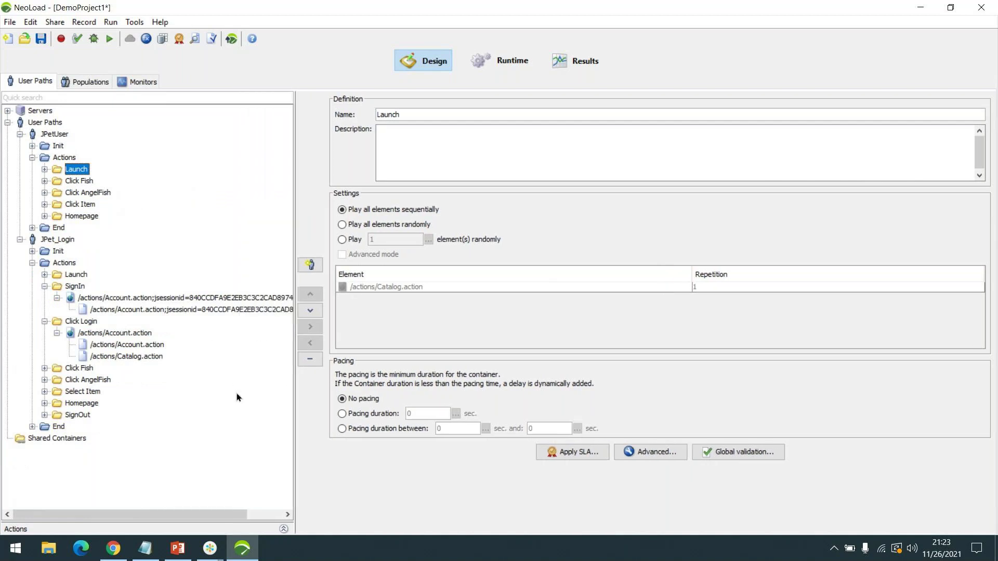
{"action": "left_click", "coordinate": [45, 415]}
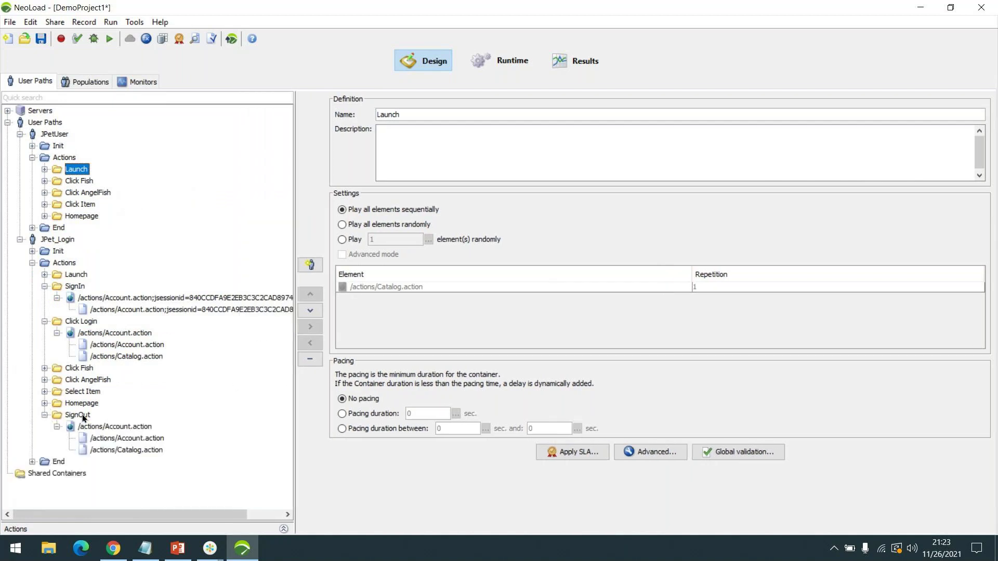
{"action": "left_click", "coordinate": [138, 311]}
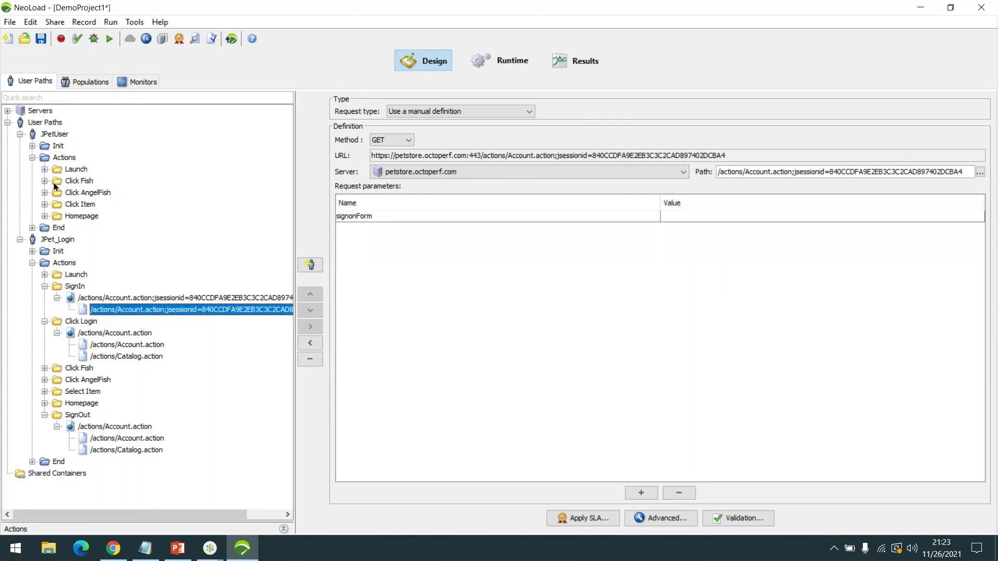
- Collapse JPetUser's Launch and Click Fish folders and show Click Login's Account.action POST parameters
{"action": "left_click", "coordinate": [45, 169]}
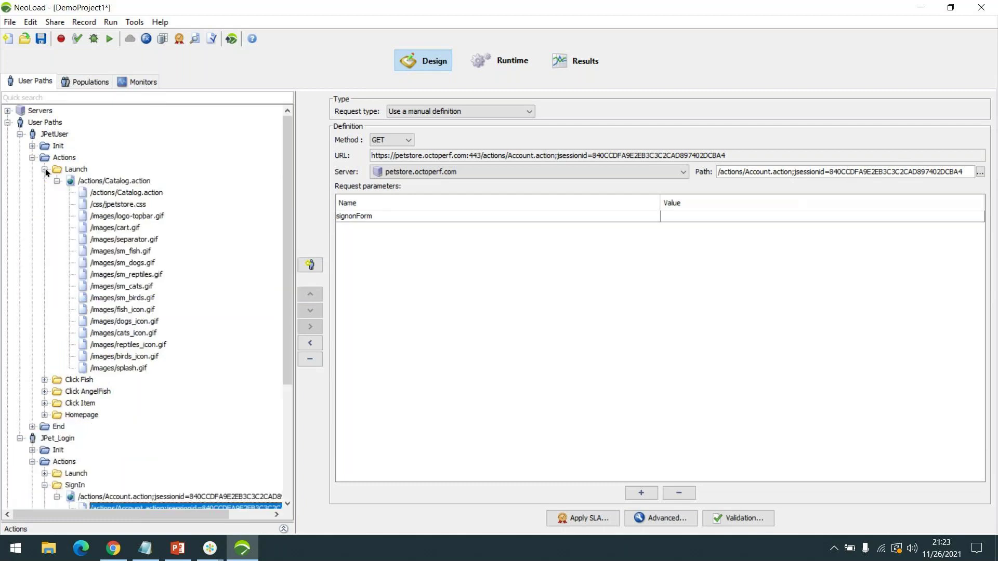
{"action": "left_click", "coordinate": [44, 380]}
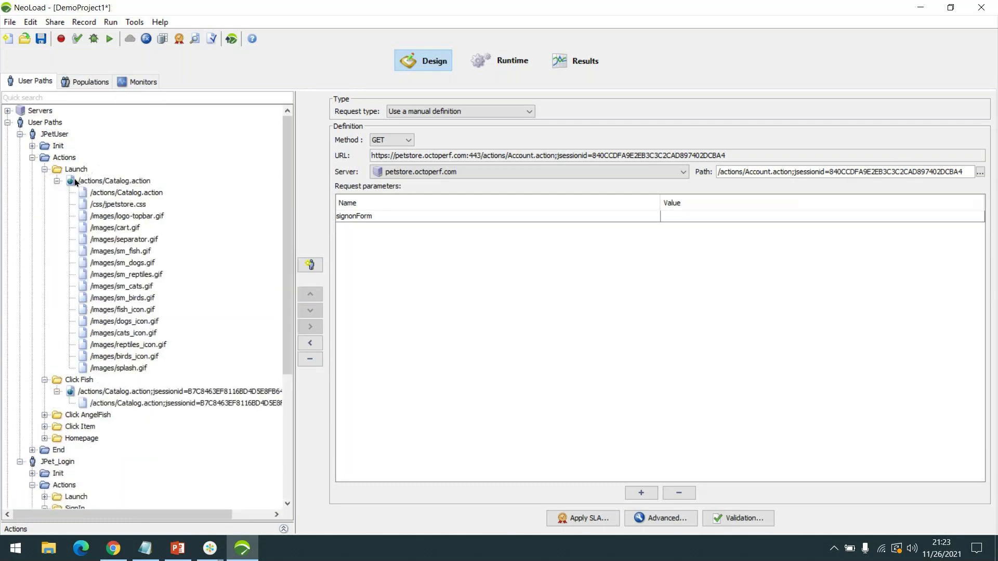
{"action": "scroll", "coordinate": [170, 239], "scroll_direction": "down", "scroll_amount": 3}
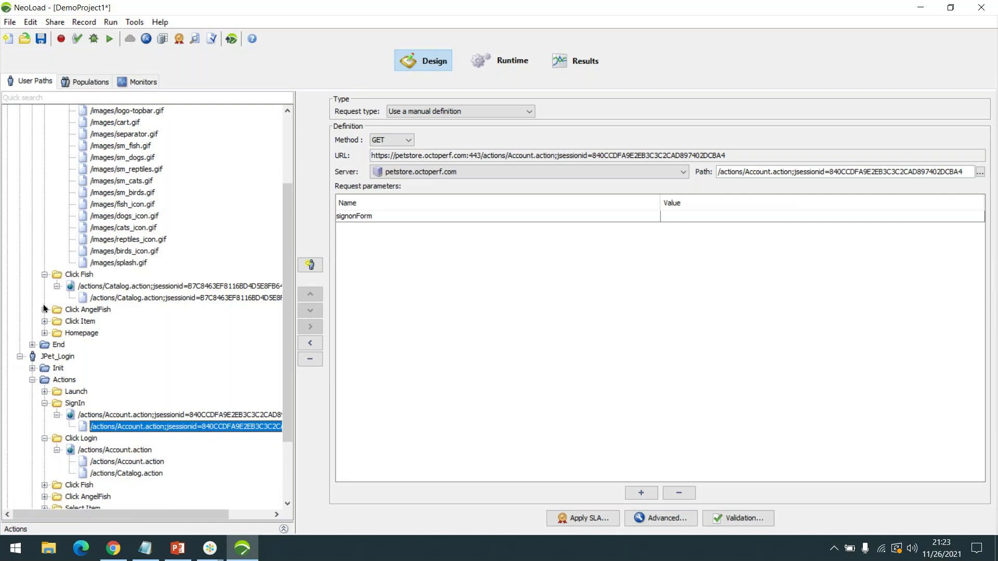
{"action": "left_click", "coordinate": [49, 273]}
{"action": "scroll", "coordinate": [49, 250], "scroll_direction": "up", "scroll_amount": 3}
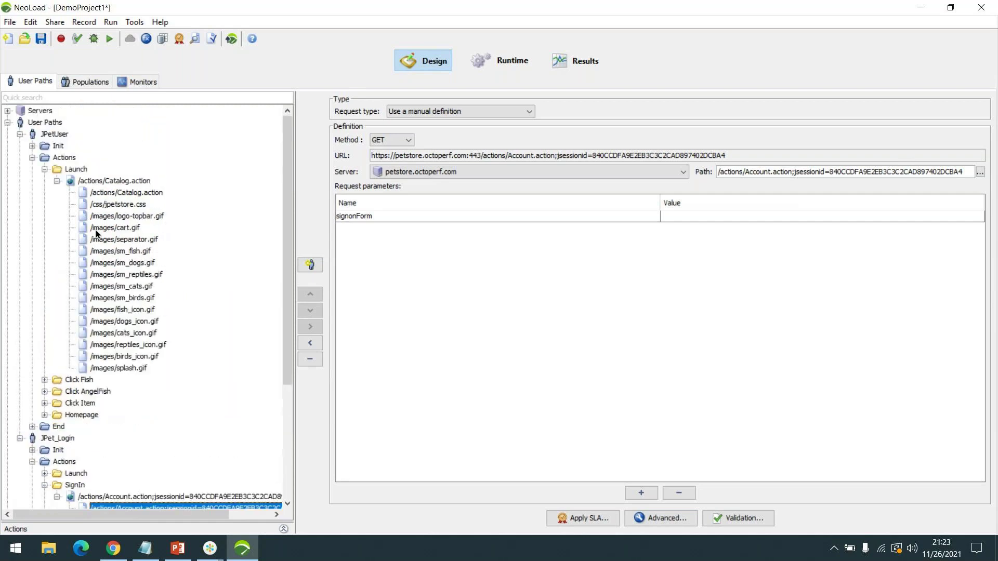
{"action": "left_click", "coordinate": [45, 171]}
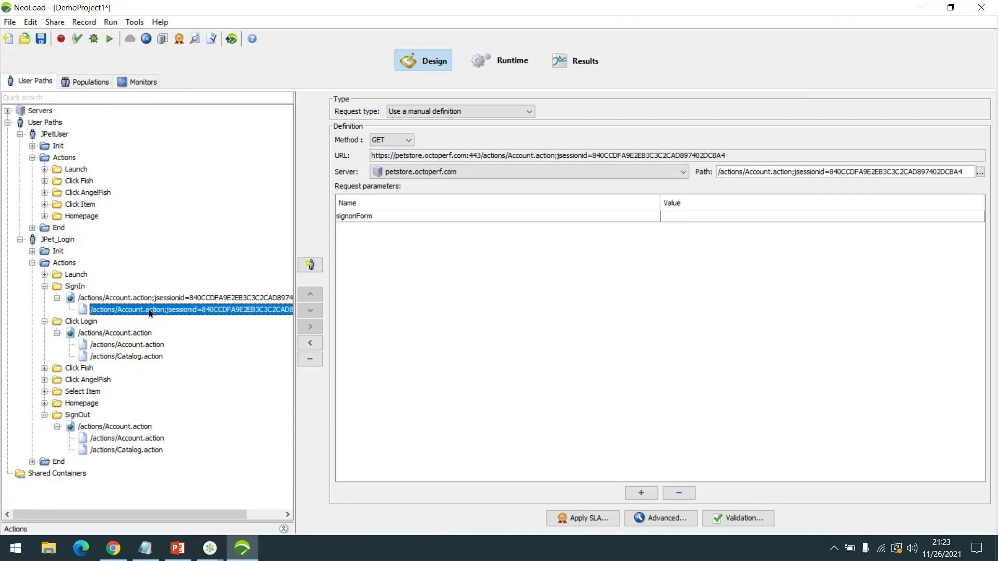
{"action": "left_click", "coordinate": [112, 345]}
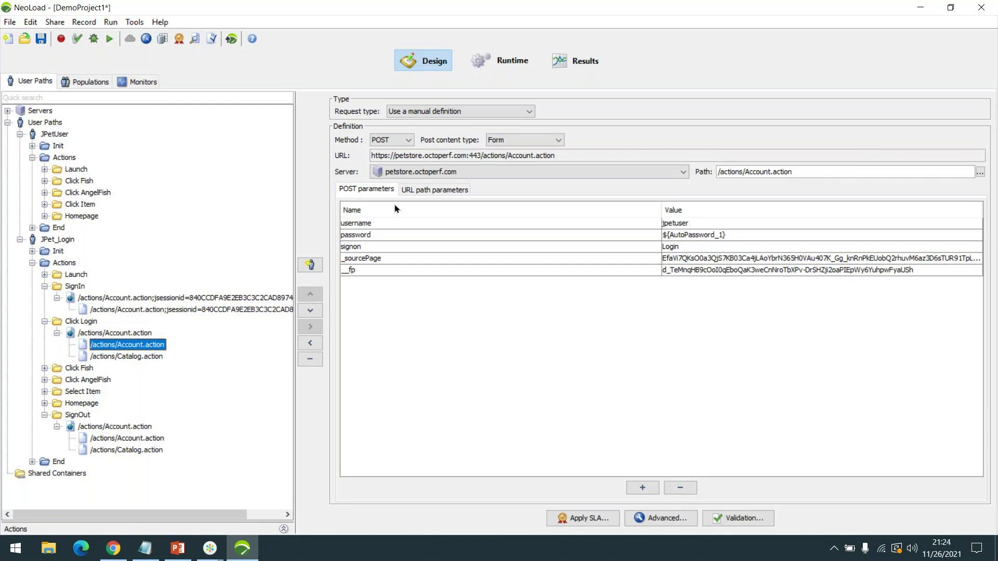
{"action": "left_click", "coordinate": [146, 39]}
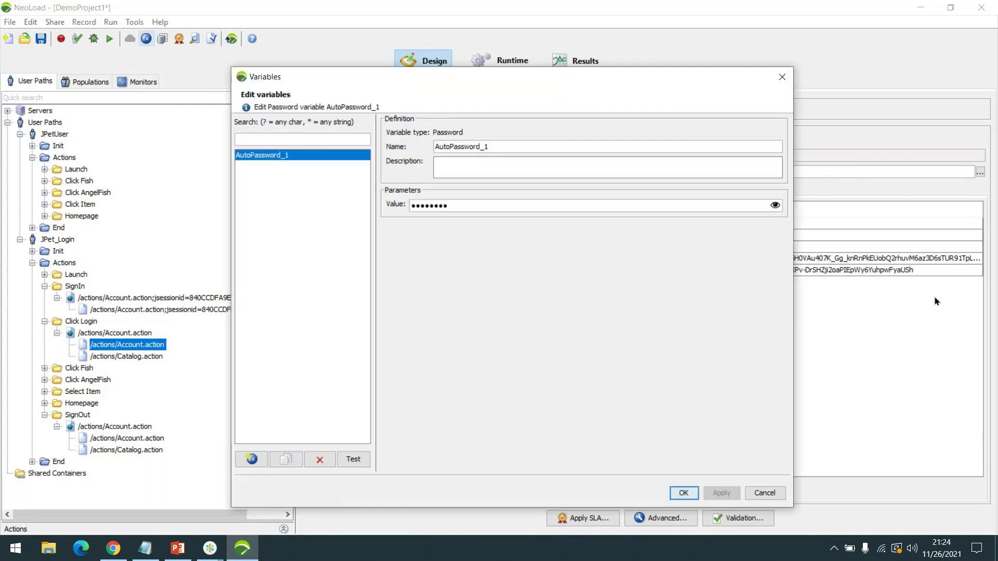
{"action": "left_click", "coordinate": [776, 205]}
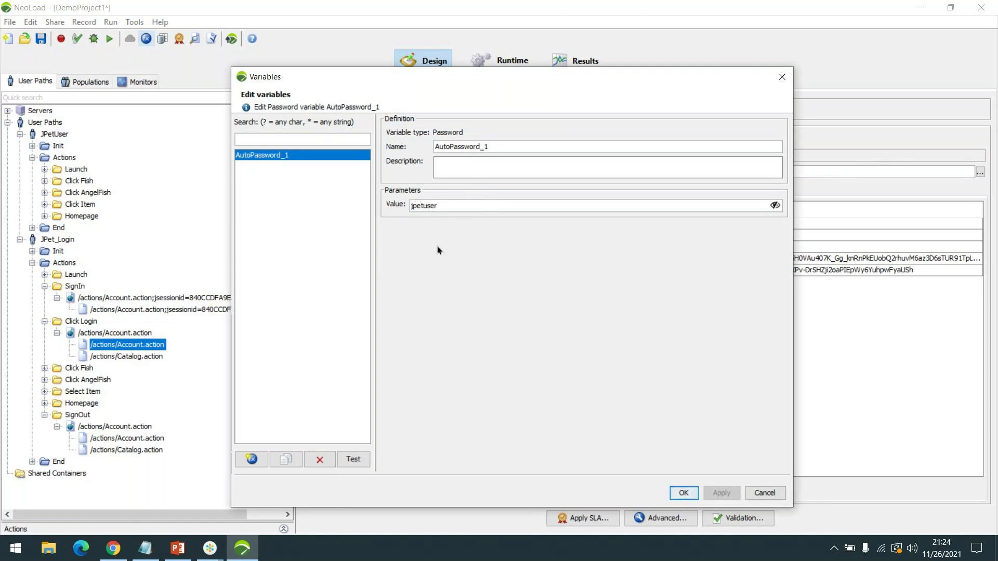
{"action": "left_click", "coordinate": [762, 494]}
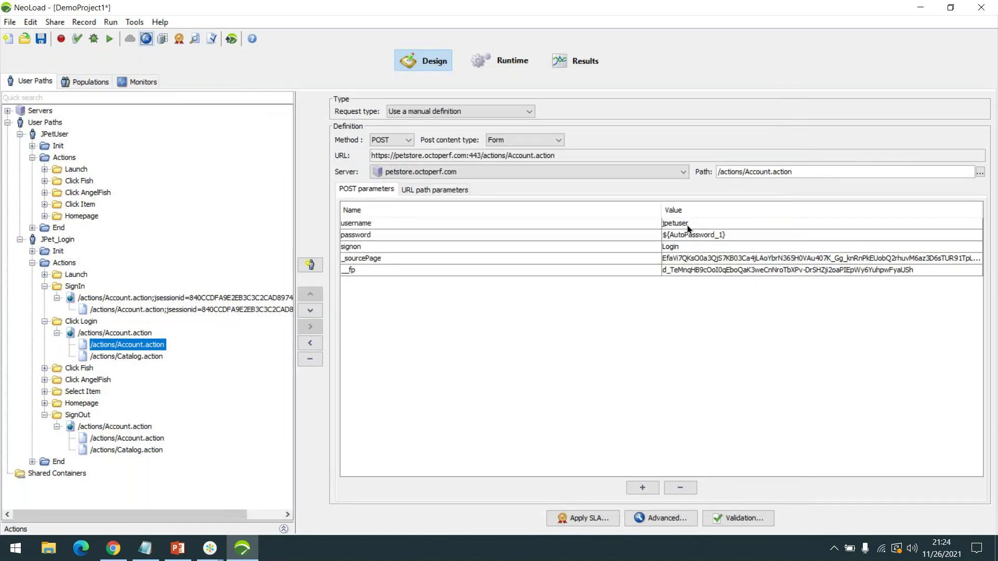
- View the full fp and _sourcePage login parameter values, closing each without changes
{"action": "left_click", "coordinate": [712, 259]}
{"action": "left_click", "coordinate": [715, 275]}
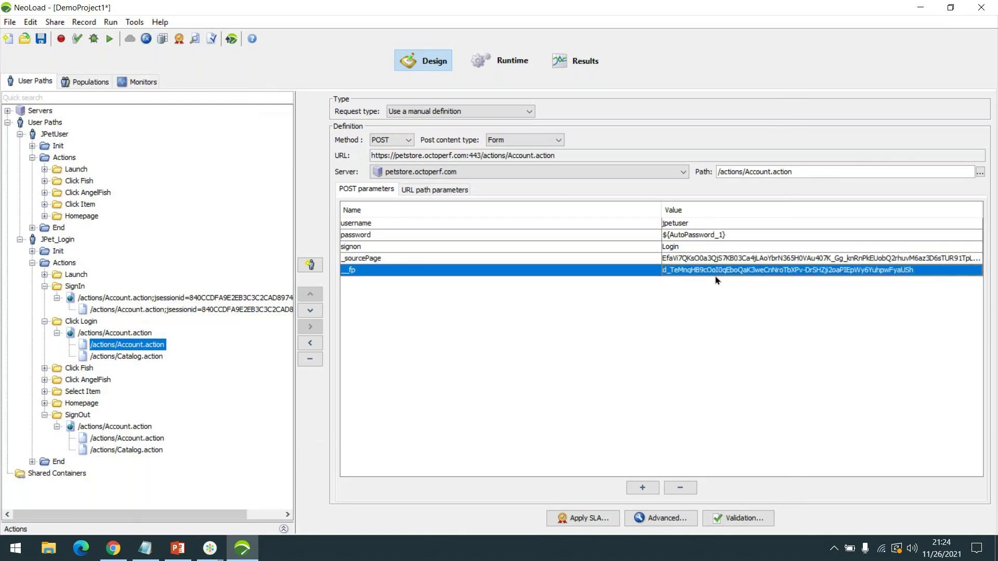
{"action": "double_click", "coordinate": [715, 276]}
{"action": "left_click", "coordinate": [515, 419]}
{"action": "left_click", "coordinate": [697, 258]}
{"action": "double_click", "coordinate": [697, 258]}
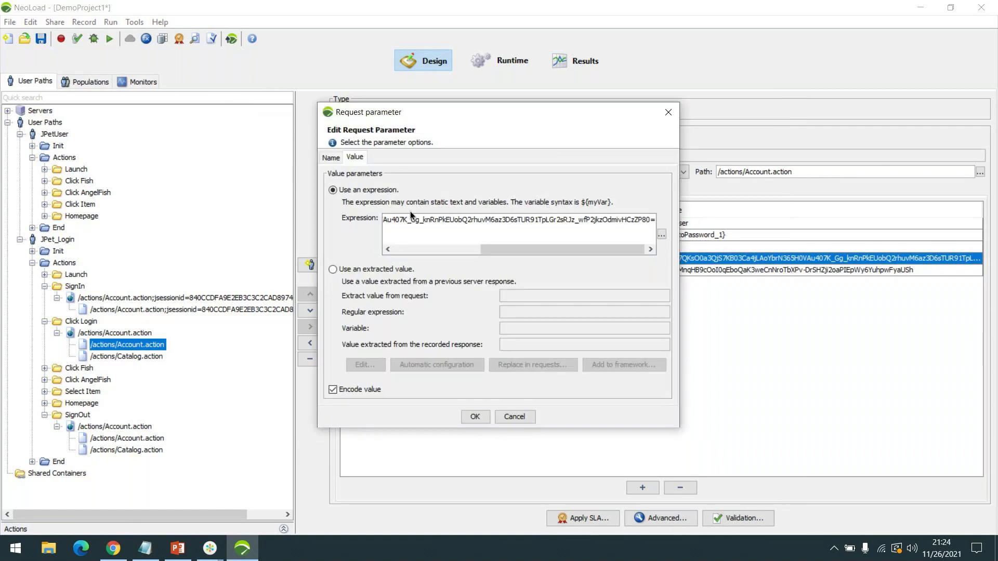
{"action": "left_click", "coordinate": [401, 249]}
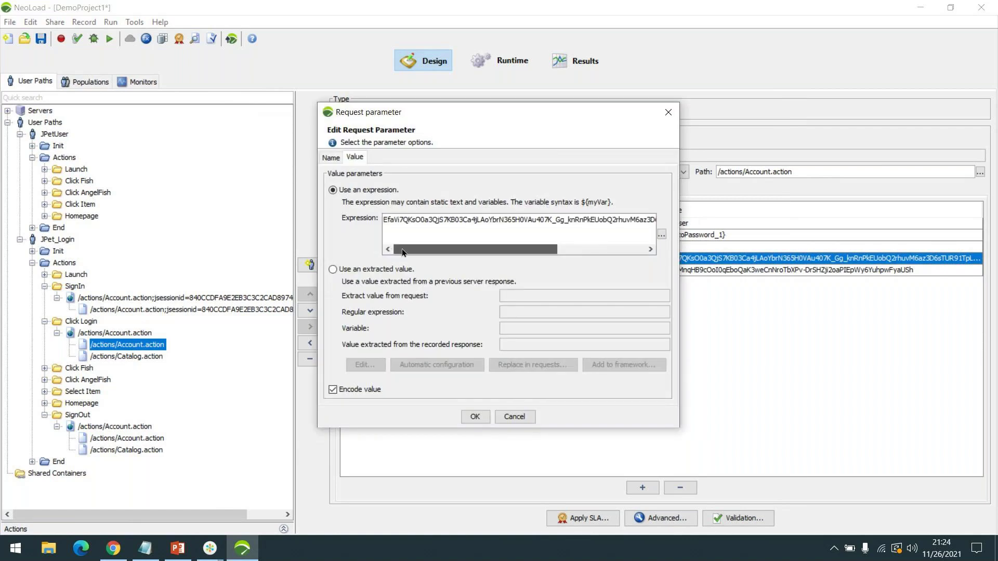
{"action": "left_click", "coordinate": [517, 416]}
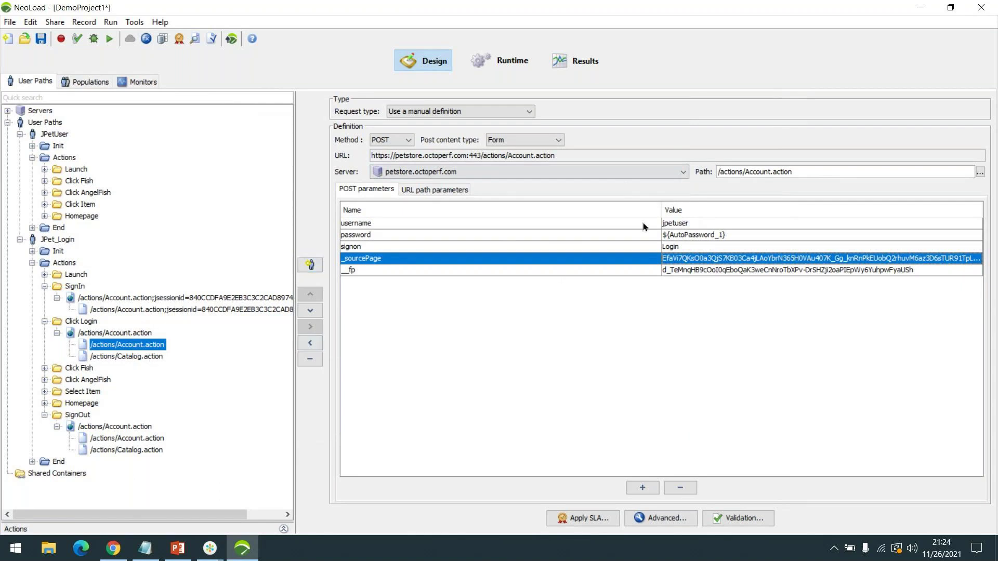
- Return to SignIn's jsessionid Account.action GET request with its signonForm parameter
{"action": "left_click", "coordinate": [747, 271]}
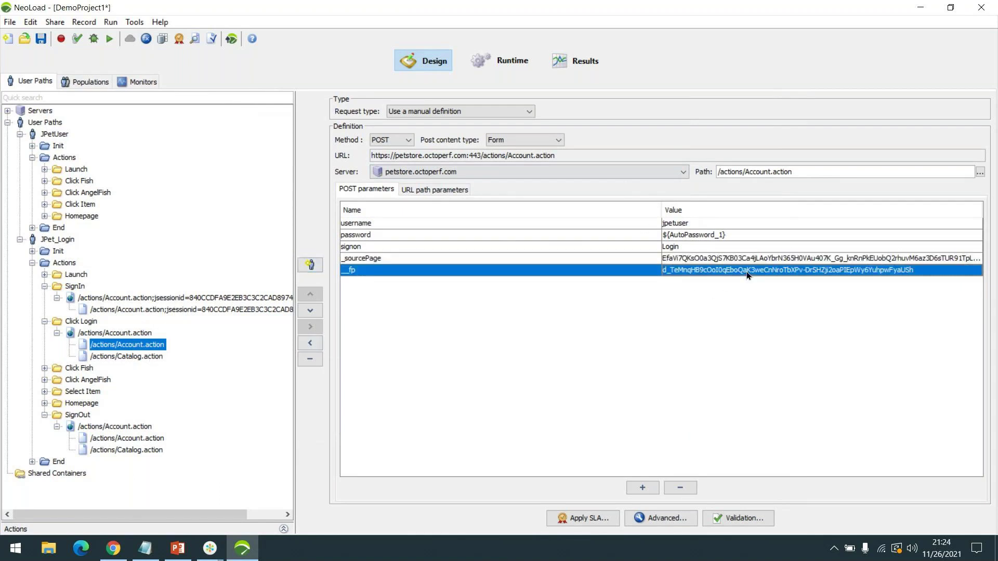
{"action": "key", "text": "Up"}
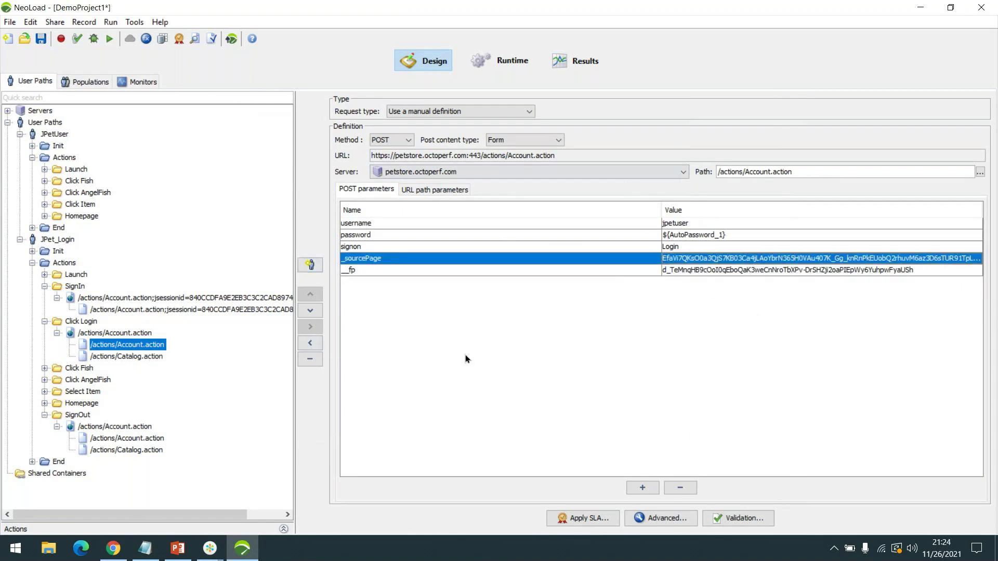
{"action": "left_click", "coordinate": [192, 310]}
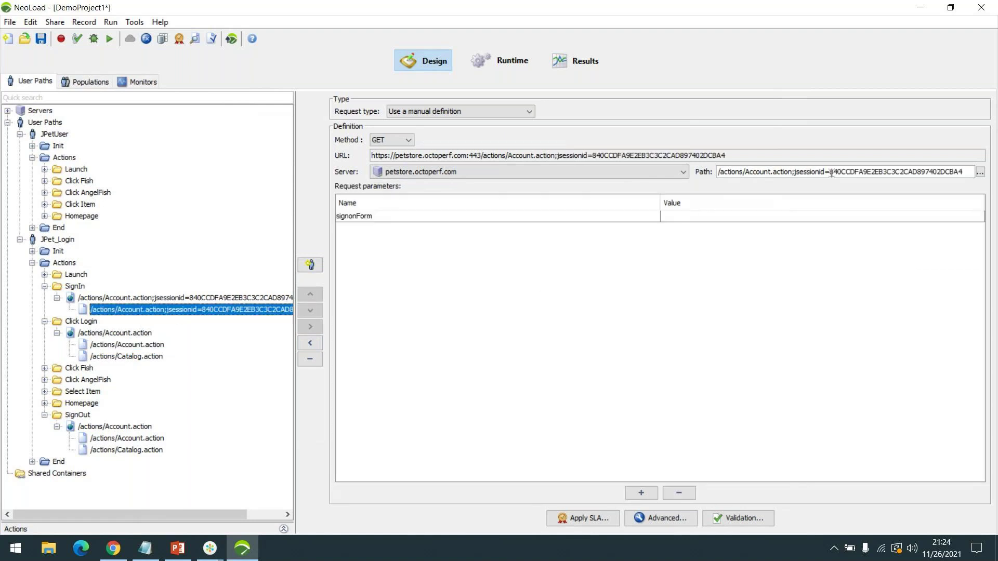
- Check the SignOut Account.action and Catalog.action requests, then collapse the SignOut container
{"action": "left_click", "coordinate": [123, 345]}
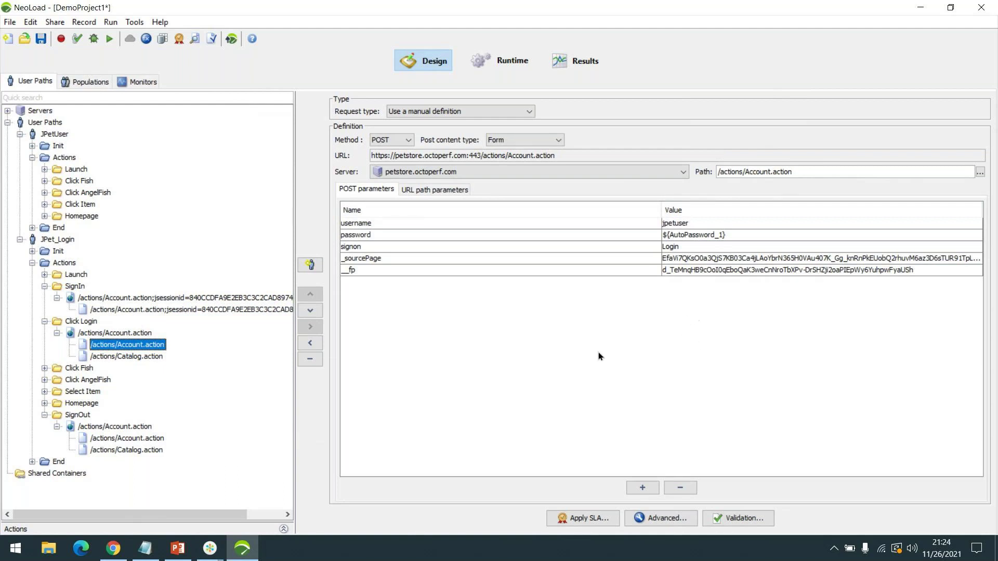
{"action": "left_click", "coordinate": [115, 440]}
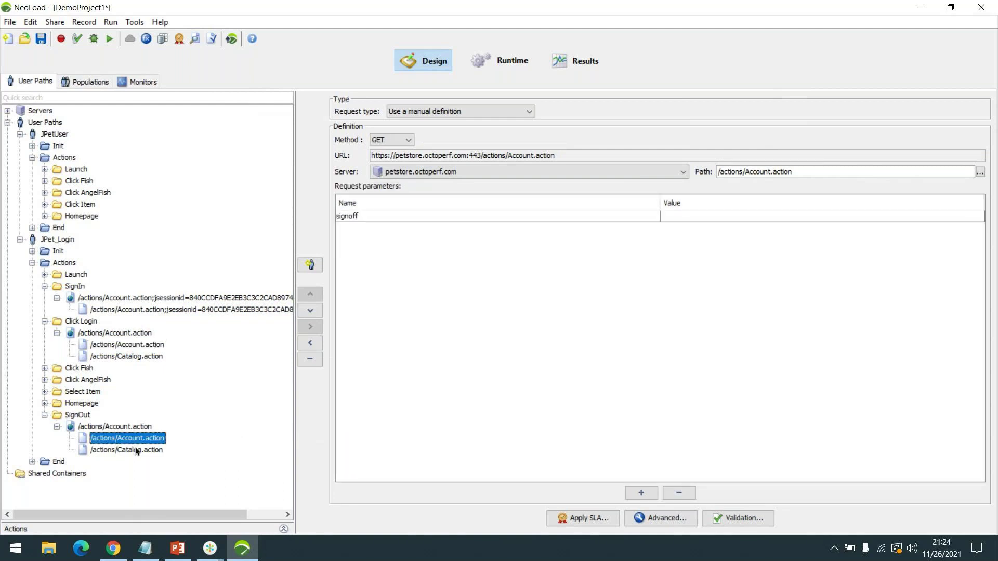
{"action": "left_click", "coordinate": [135, 449]}
{"action": "left_click", "coordinate": [113, 440]}
{"action": "left_click", "coordinate": [45, 414]}
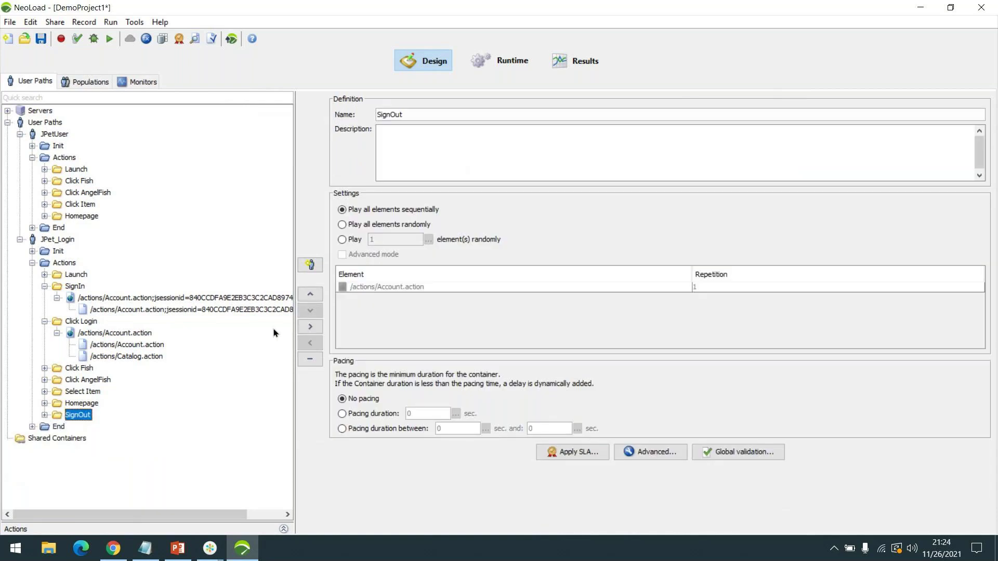
{"action": "left_click", "coordinate": [130, 357]}
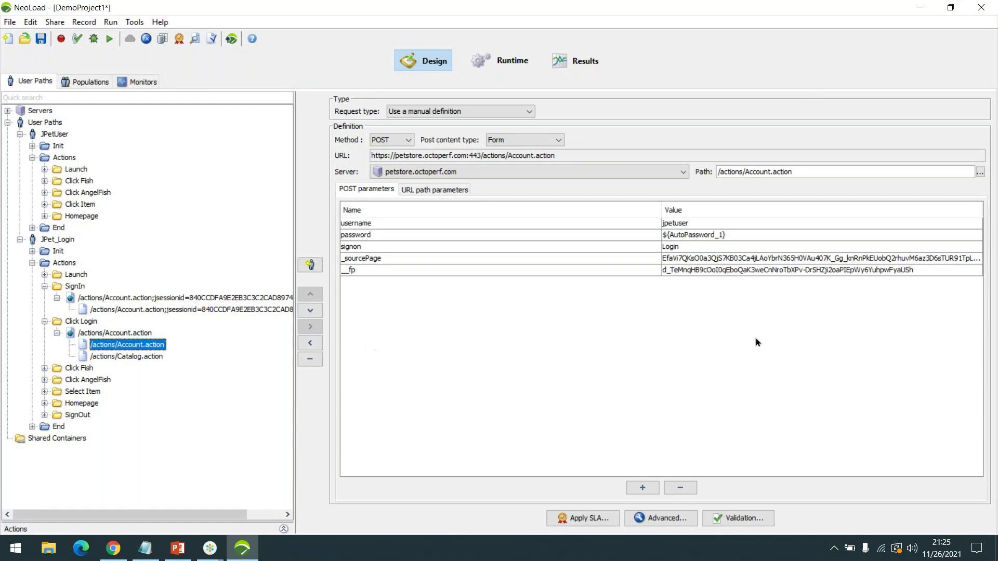
- Collapse SignIn, view the login page screenshot, and return to the username/password ${AutoPassword_1} POST parameters
{"action": "left_click", "coordinate": [57, 333]}
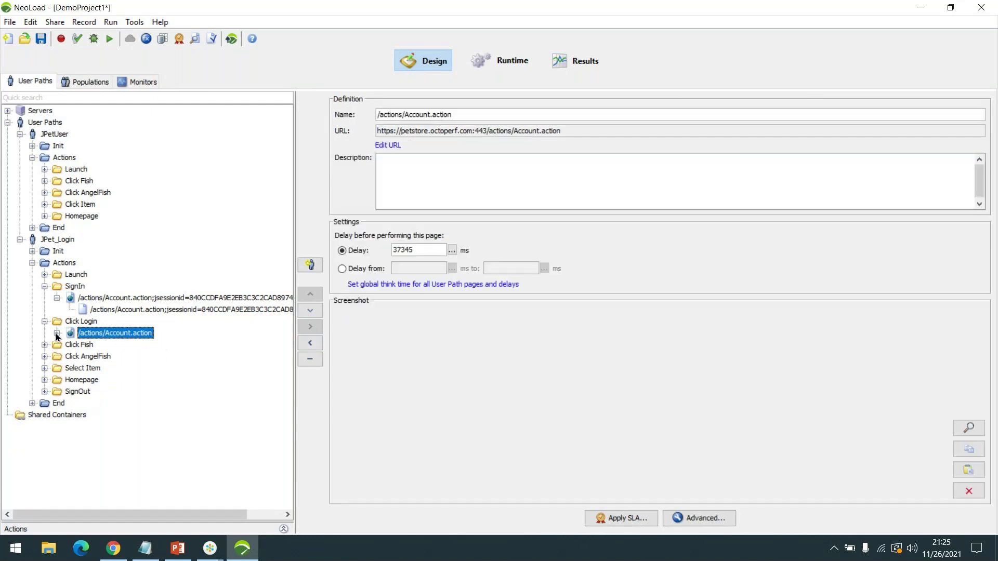
{"action": "left_click", "coordinate": [57, 298]}
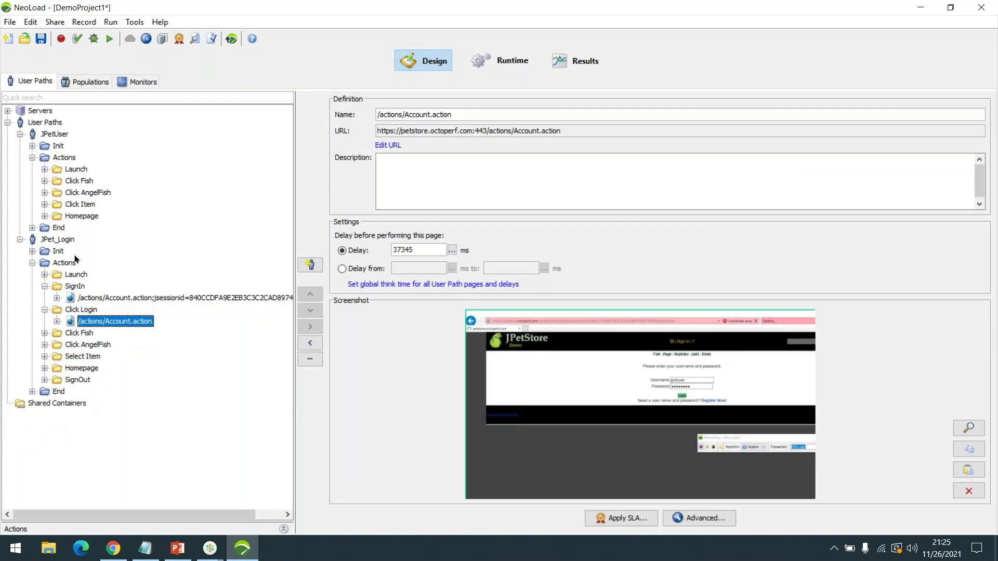
{"action": "left_click", "coordinate": [45, 287]}
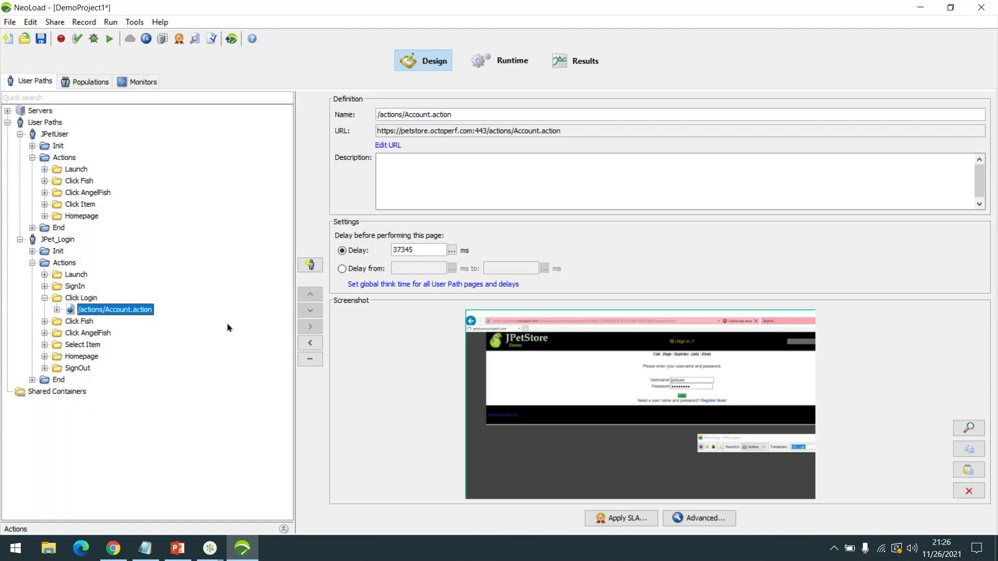
{"action": "left_click", "coordinate": [56, 310]}
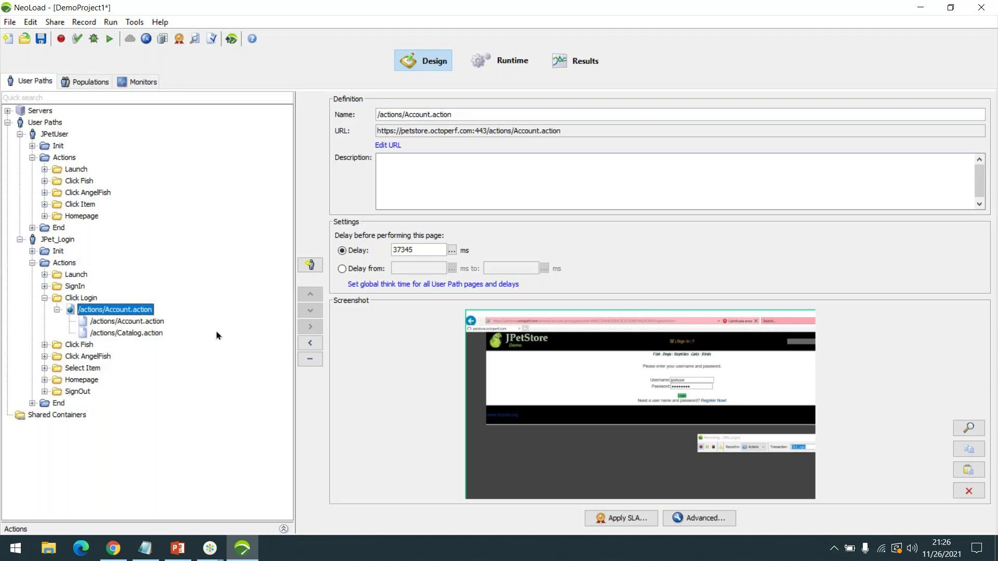
{"action": "left_click", "coordinate": [148, 322]}
{"action": "left_click", "coordinate": [142, 333]}
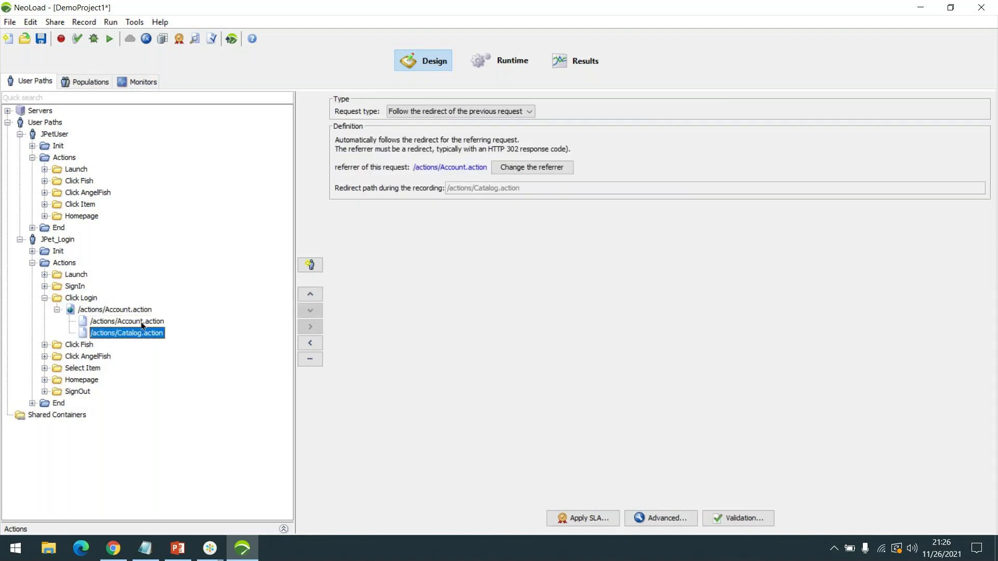
{"action": "left_click", "coordinate": [142, 323]}
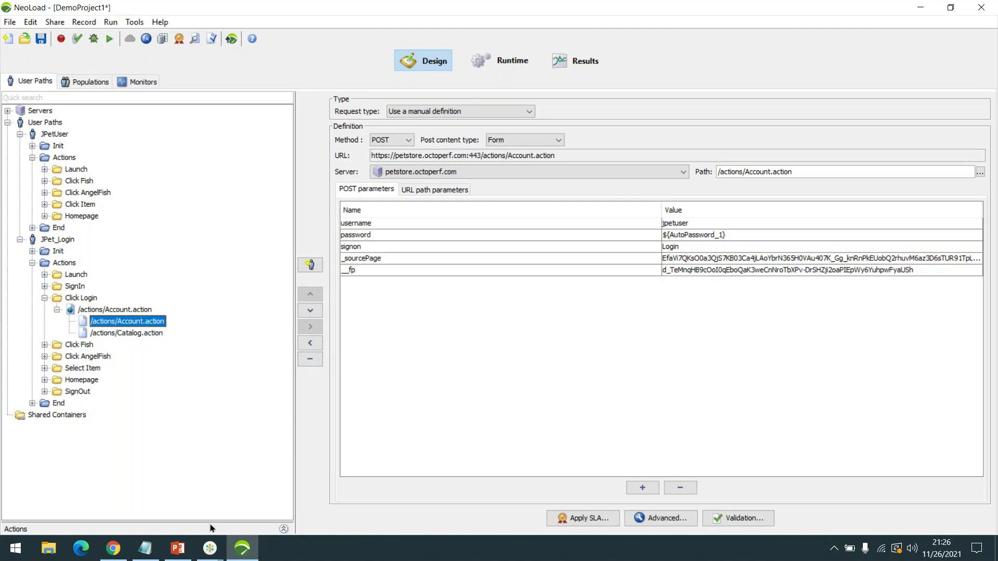
{"action": "left_click", "coordinate": [206, 559]}
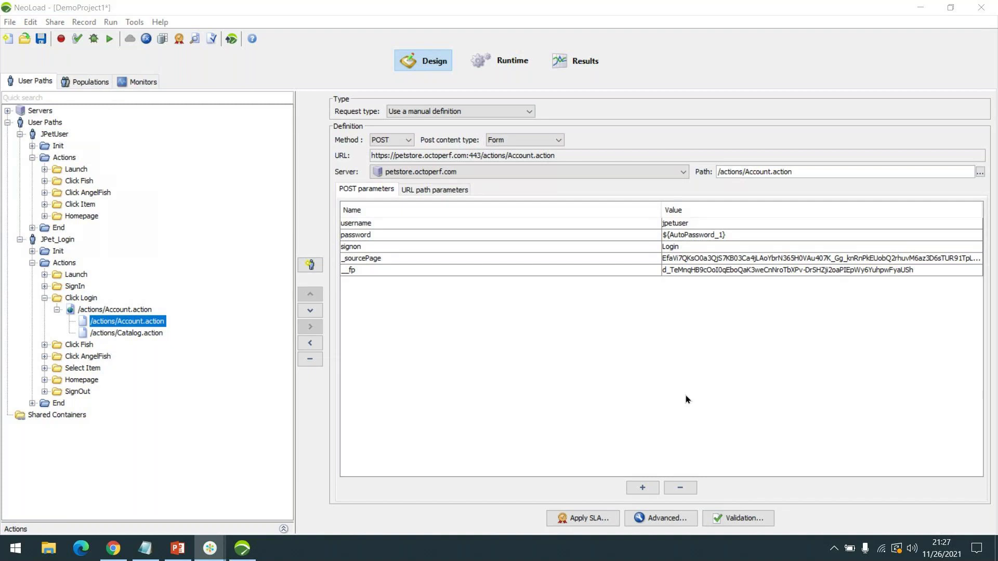
{"action": "left_click", "coordinate": [249, 557]}
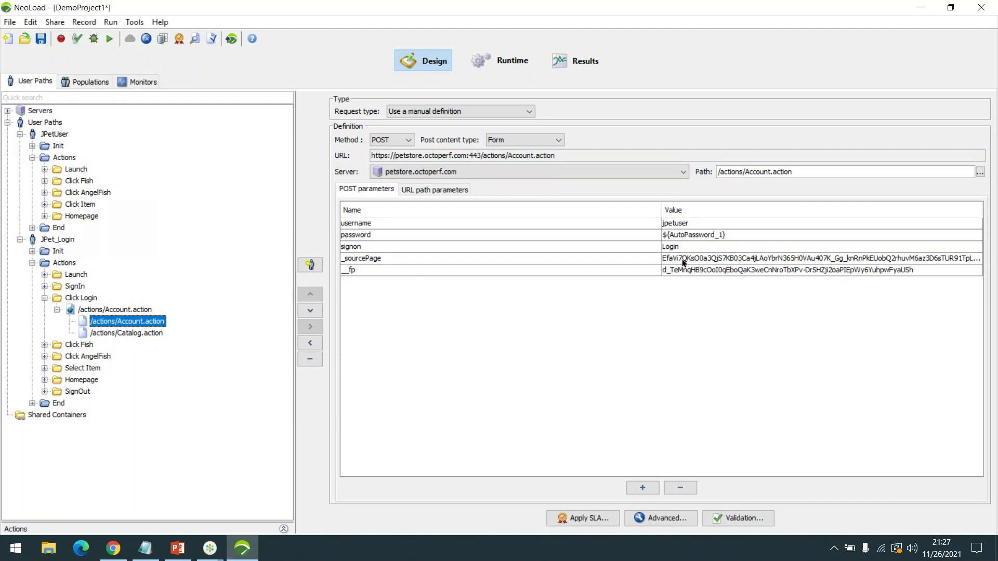
{"action": "left_click", "coordinate": [719, 261]}
{"action": "left_click", "coordinate": [721, 271]}
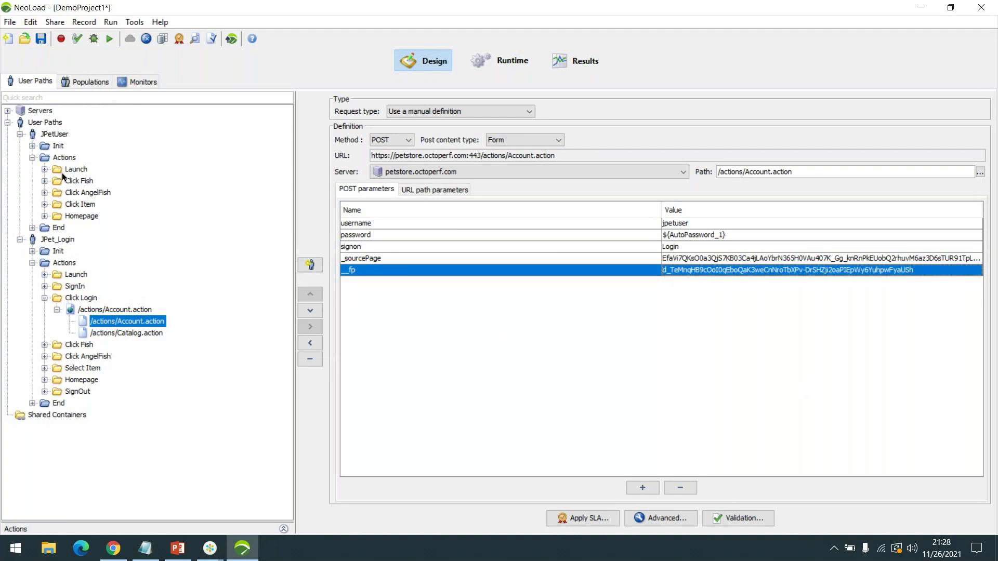
- Select the session id in SignIn's jsessionid request path, then run the PT Intro slide show in PowerPoint
{"action": "left_click", "coordinate": [44, 287]}
{"action": "left_click", "coordinate": [57, 298]}
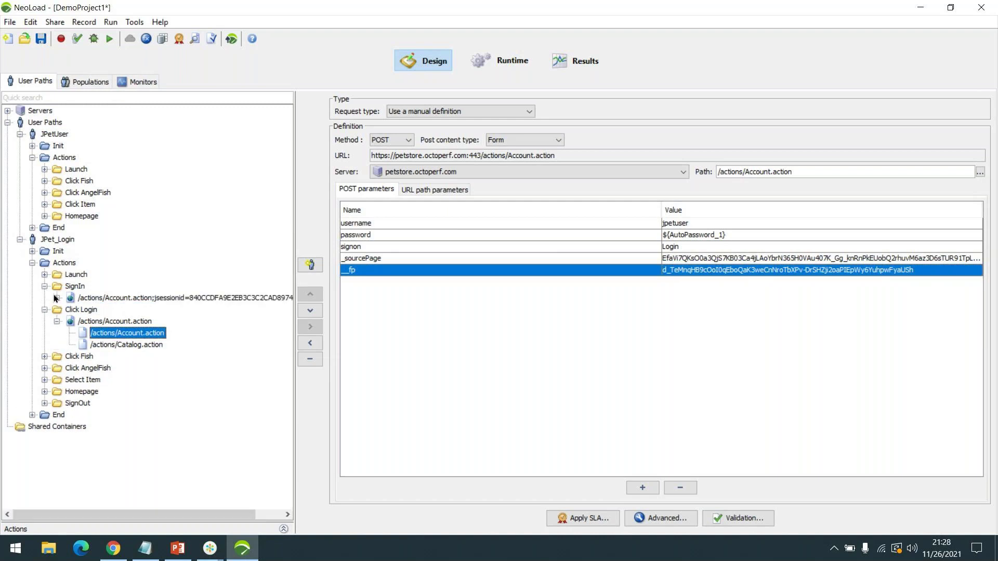
{"action": "left_click", "coordinate": [279, 310]}
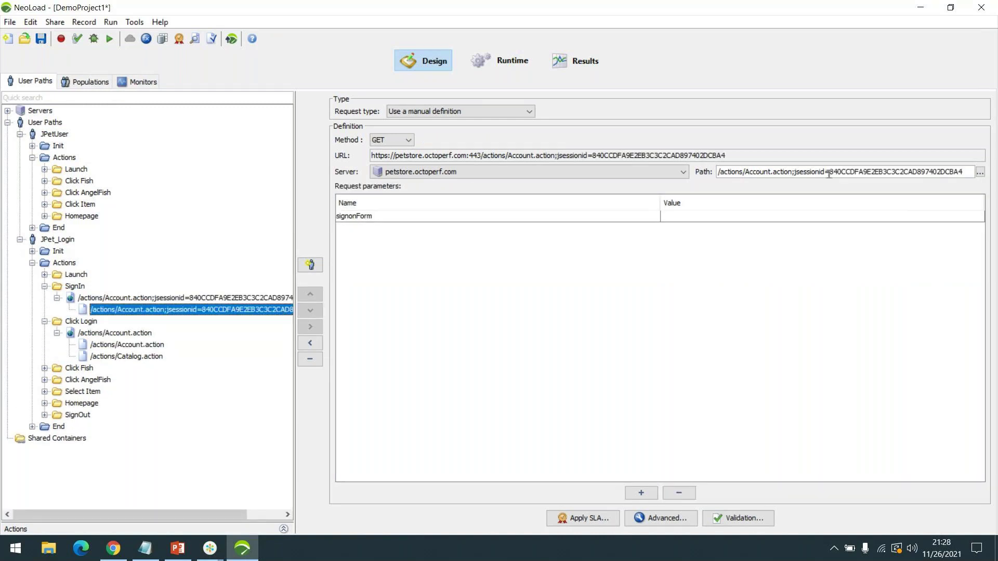
{"action": "left_click_drag", "start_coordinate": [830, 174], "coordinate": [847, 174]}
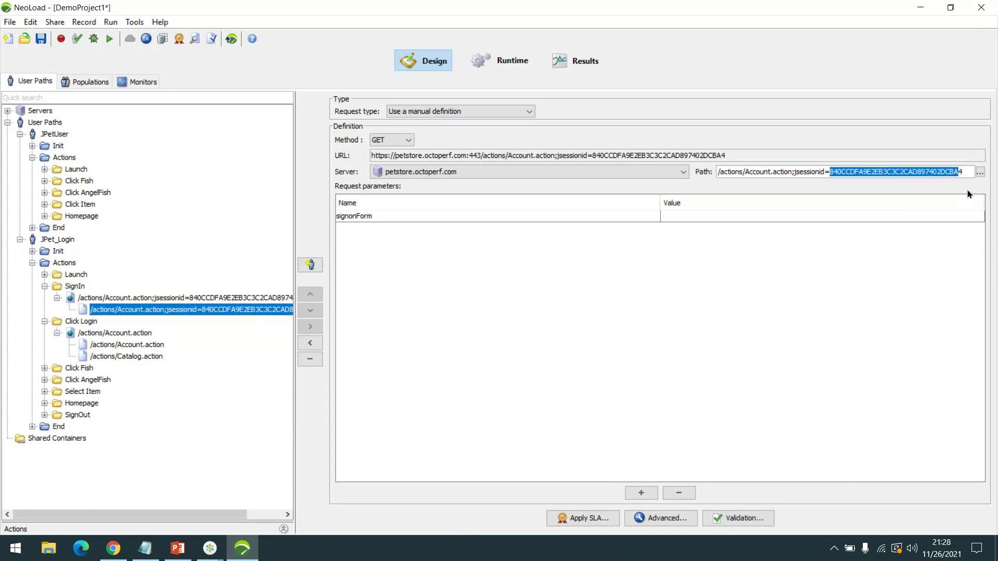
{"action": "left_click", "coordinate": [955, 172]}
{"action": "double_click", "coordinate": [946, 170]}
{"action": "left_click", "coordinate": [178, 548]}
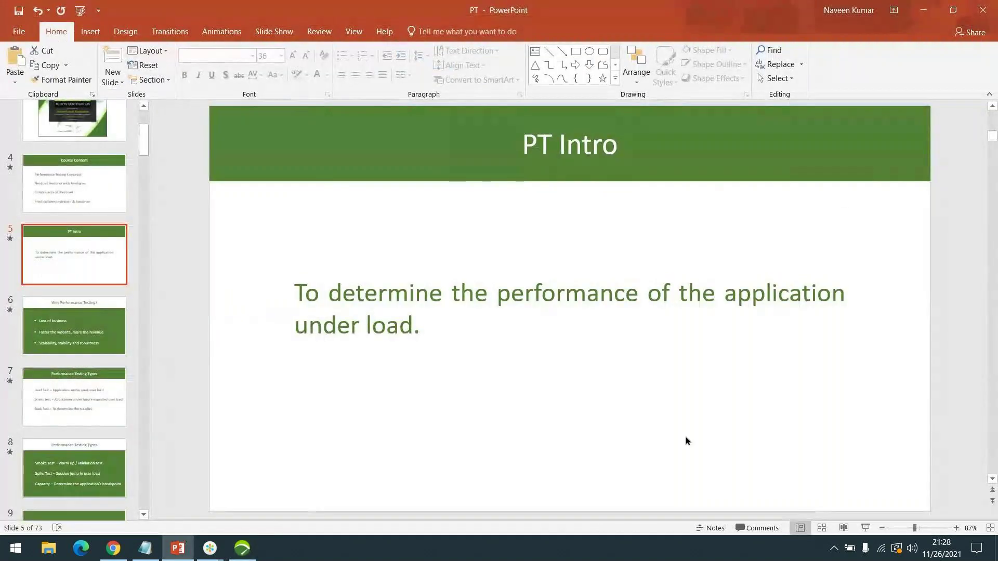
{"action": "key", "text": "shift+F5"}
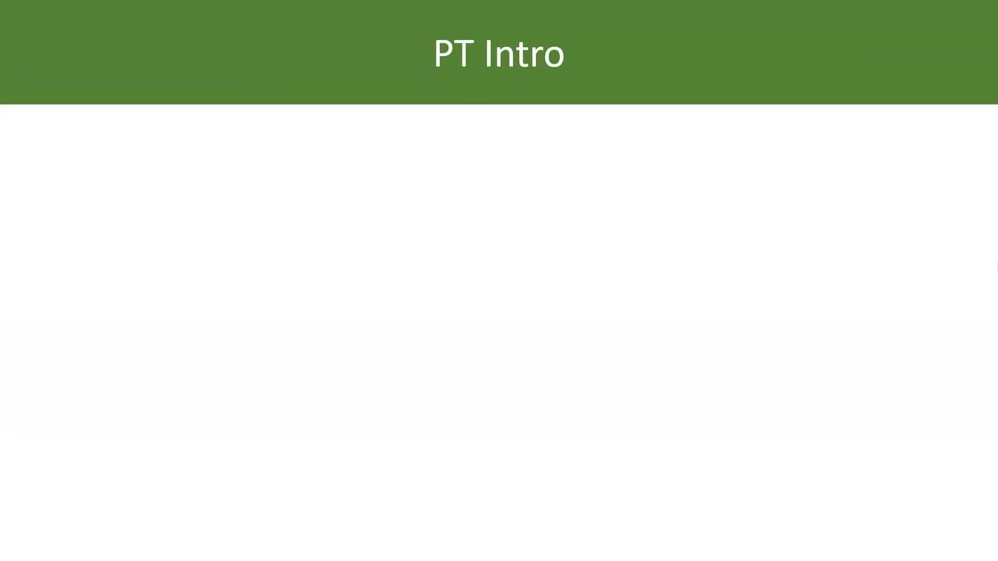